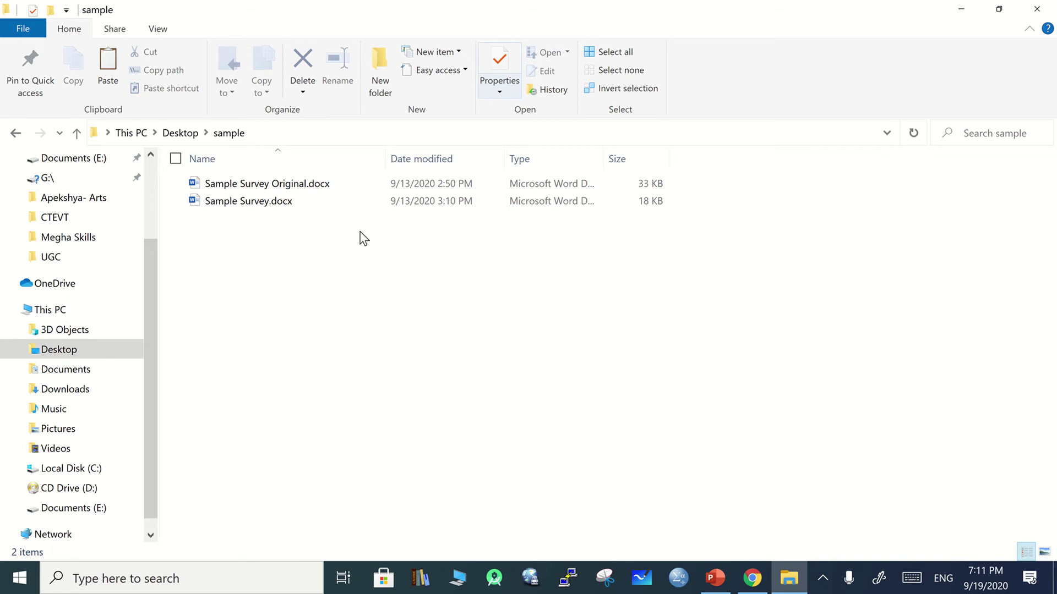
Open Sample Survey Original.docx from the sample folder, enable editing, and look over its General Information questions.
double_click(250, 185)
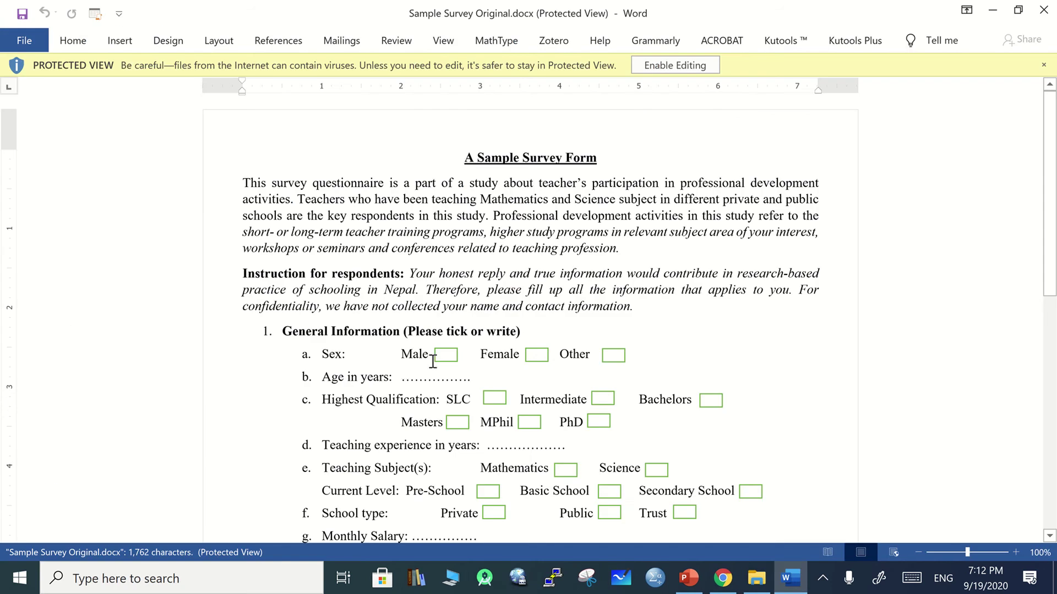
left_click(681, 67)
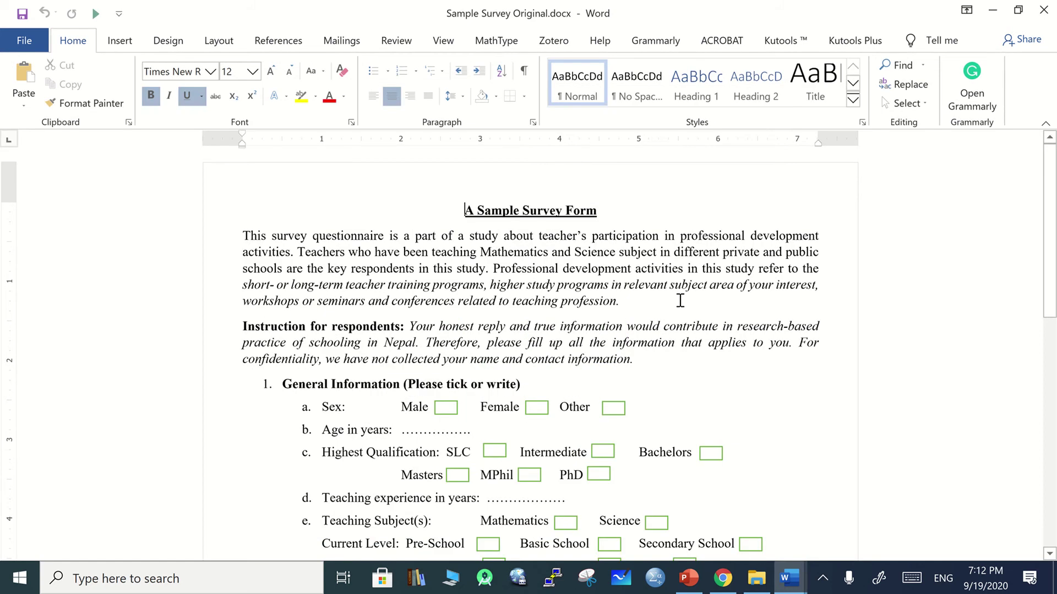
scroll(680, 300, "down", 3)
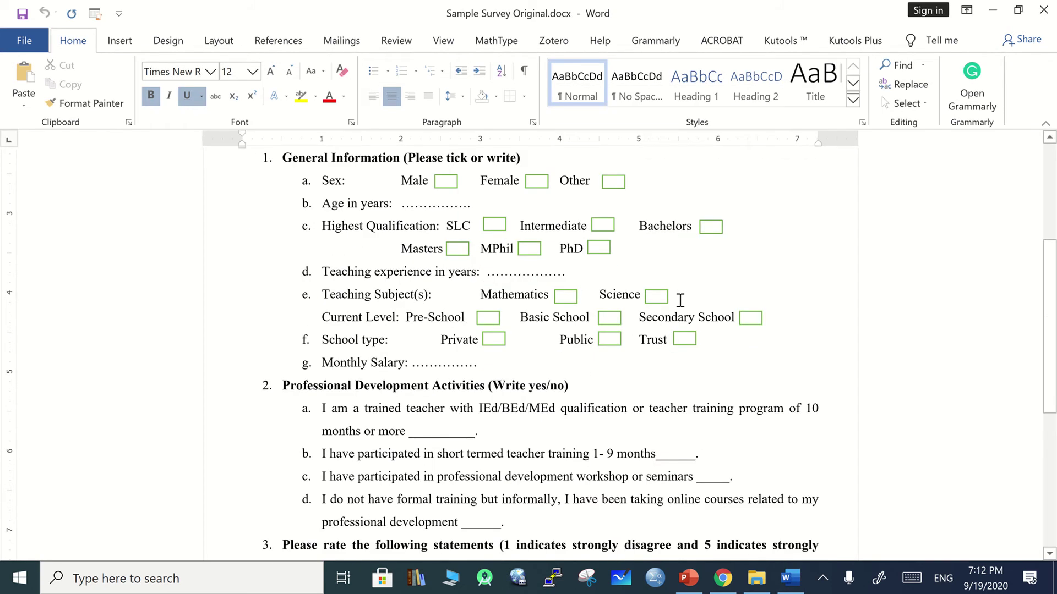
left_click(733, 168)
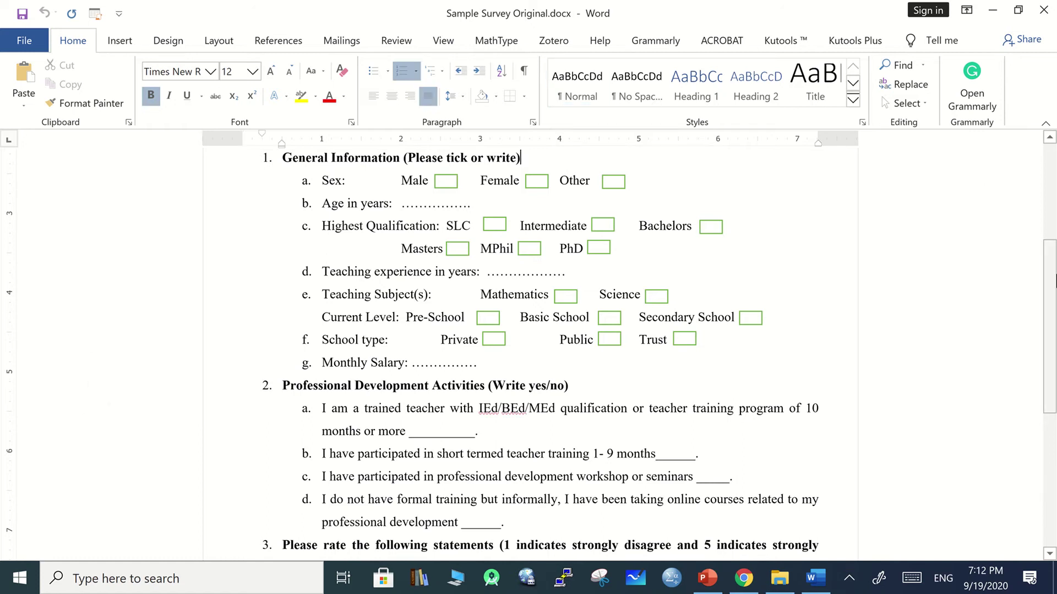
scroll(1050, 140, "up", 5)
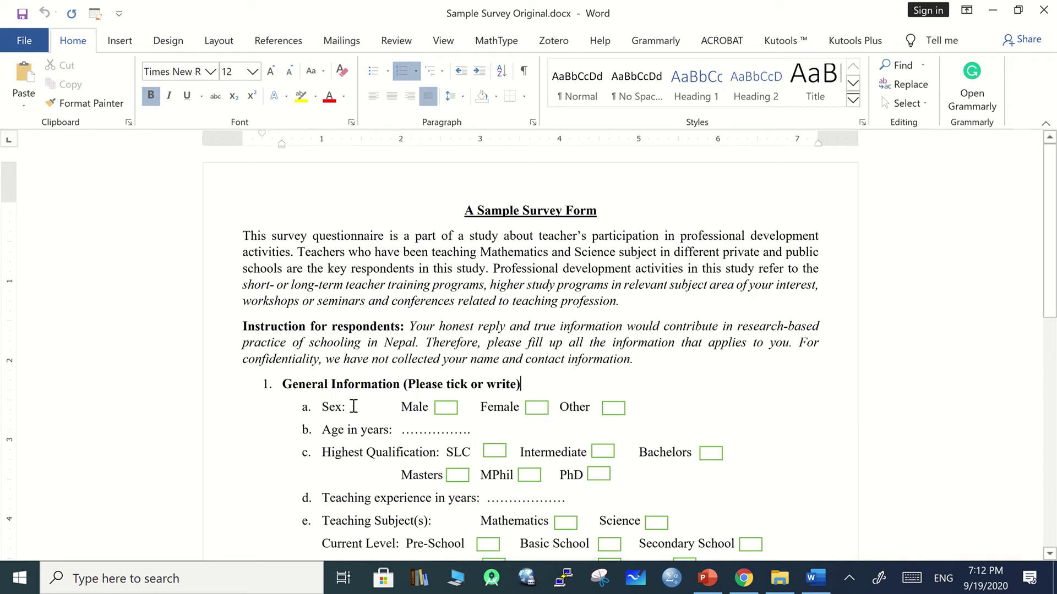
left_click_drag(353, 407, 302, 408)
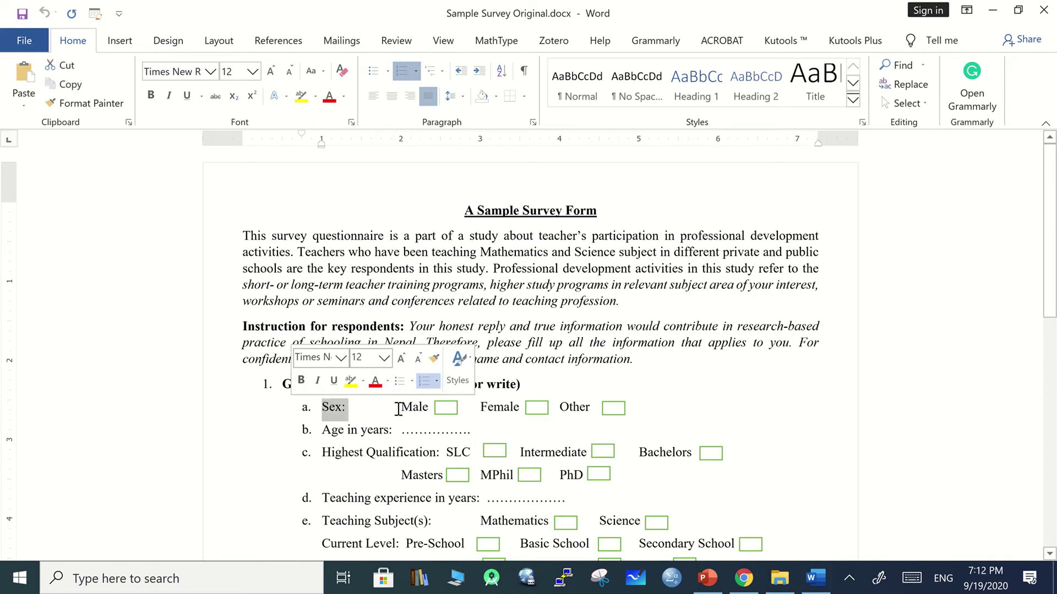
left_click(484, 410)
left_click(382, 405)
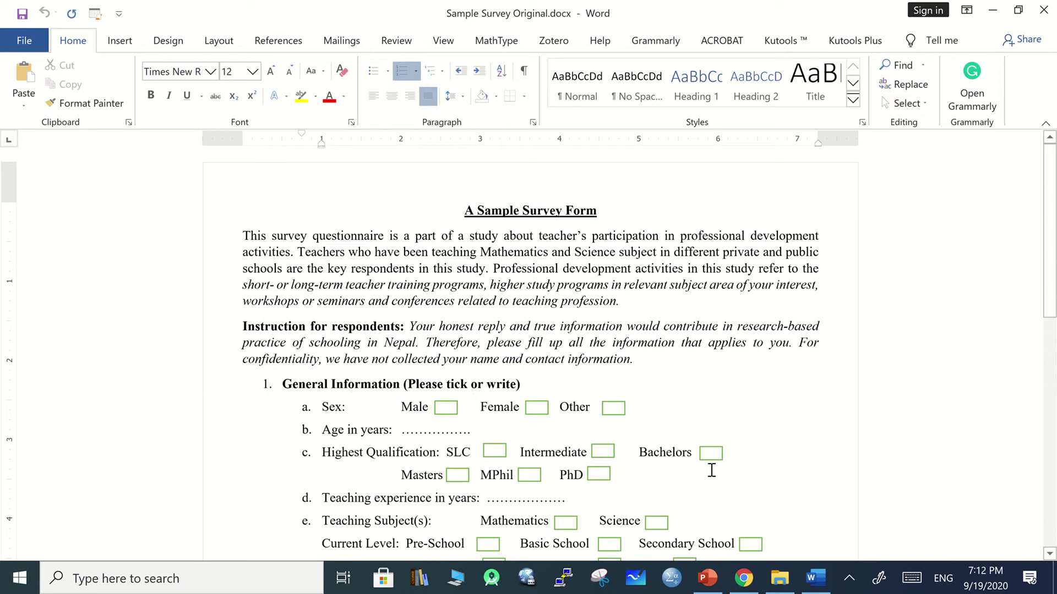
Switch to File Explorer, open Sample Survey.docx from the sample folder, and enable editing.
left_click(777, 586)
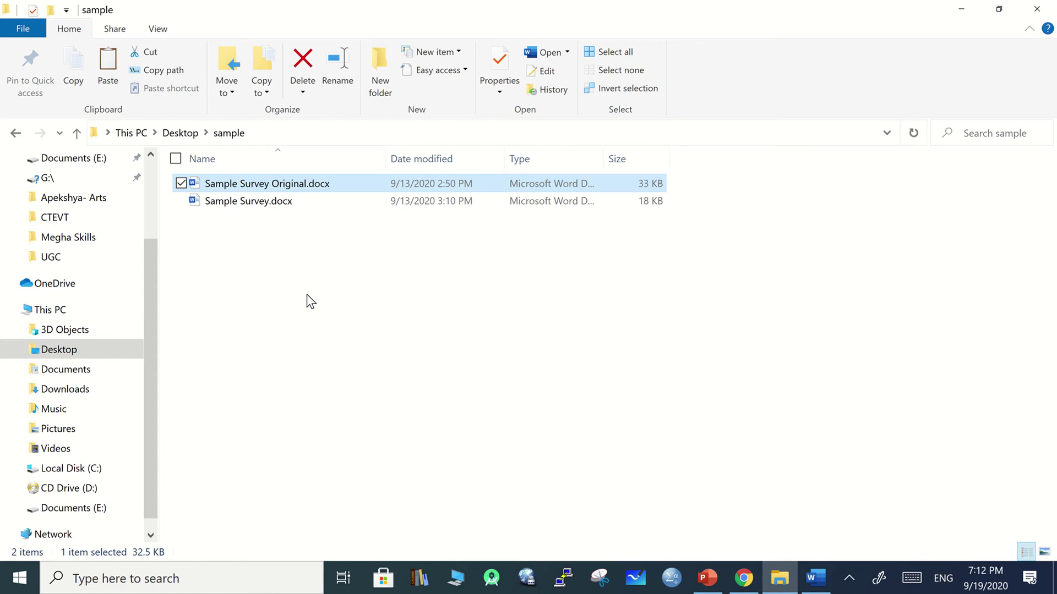
left_click(215, 205)
double_click(214, 204)
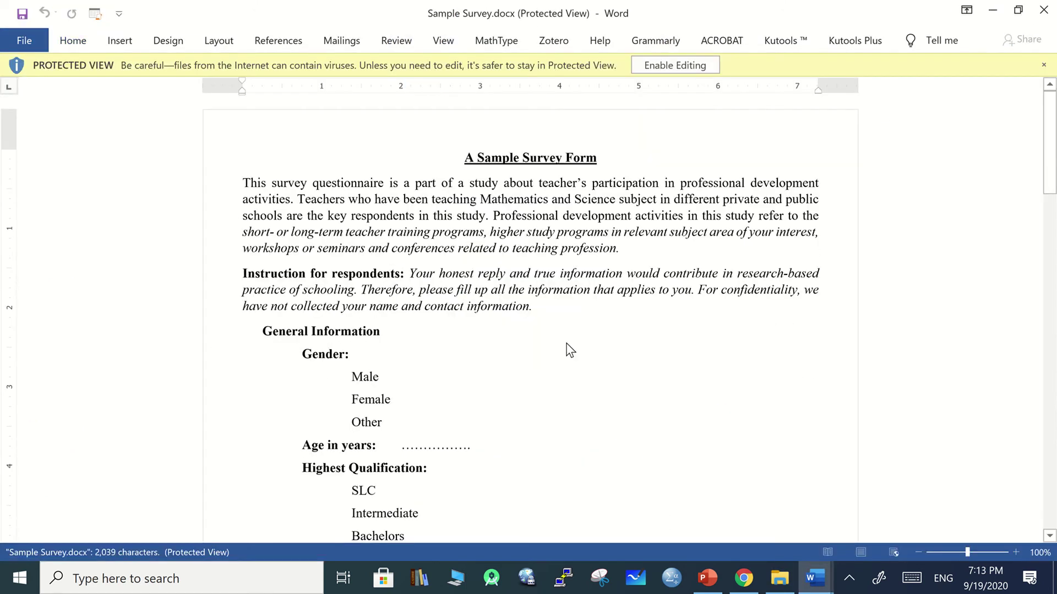
left_click(670, 67)
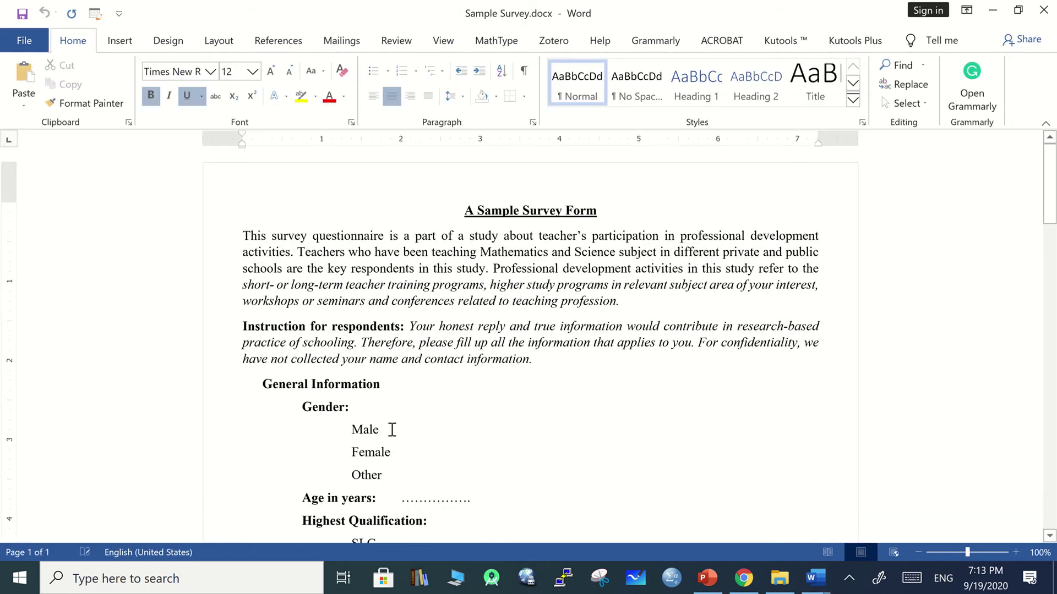
Examine how the answer options are listed under Gender, Highest Qualification and Teaching Subject(s) in the General Information section.
left_click(350, 429)
key("shift+Right")
left_click_drag(373, 458, 420, 478)
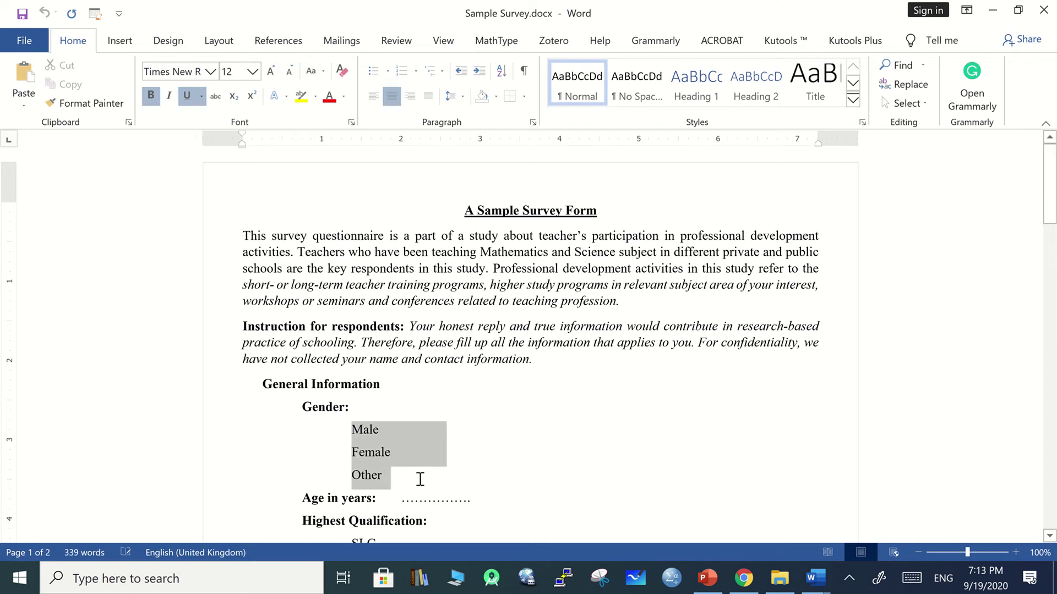
left_click(433, 337)
scroll(433, 337, "down", 7)
scroll(433, 338, "up", 3)
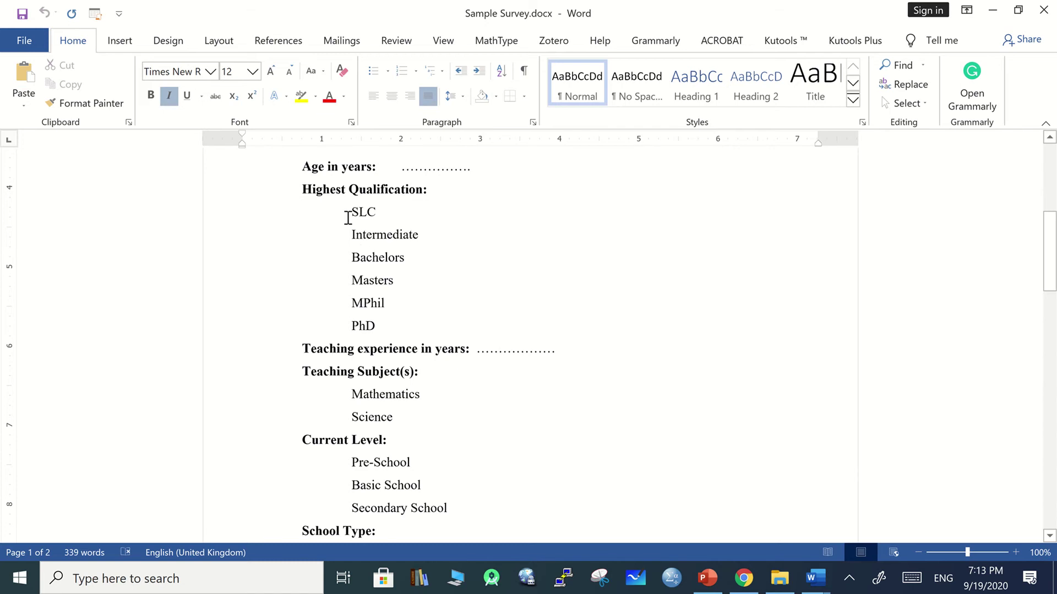
left_click_drag(348, 215, 385, 329)
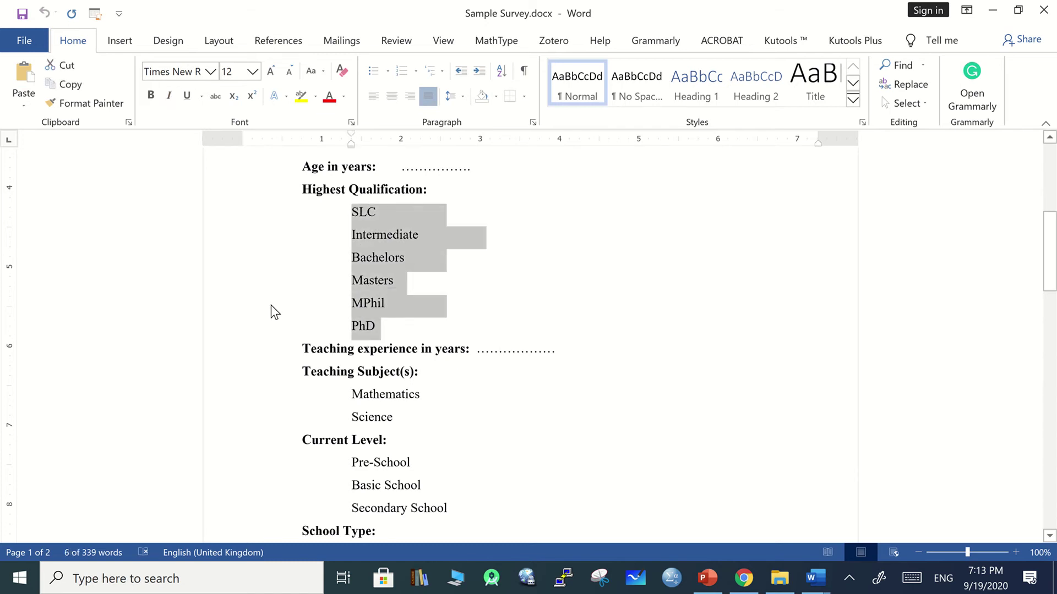
left_click(390, 372)
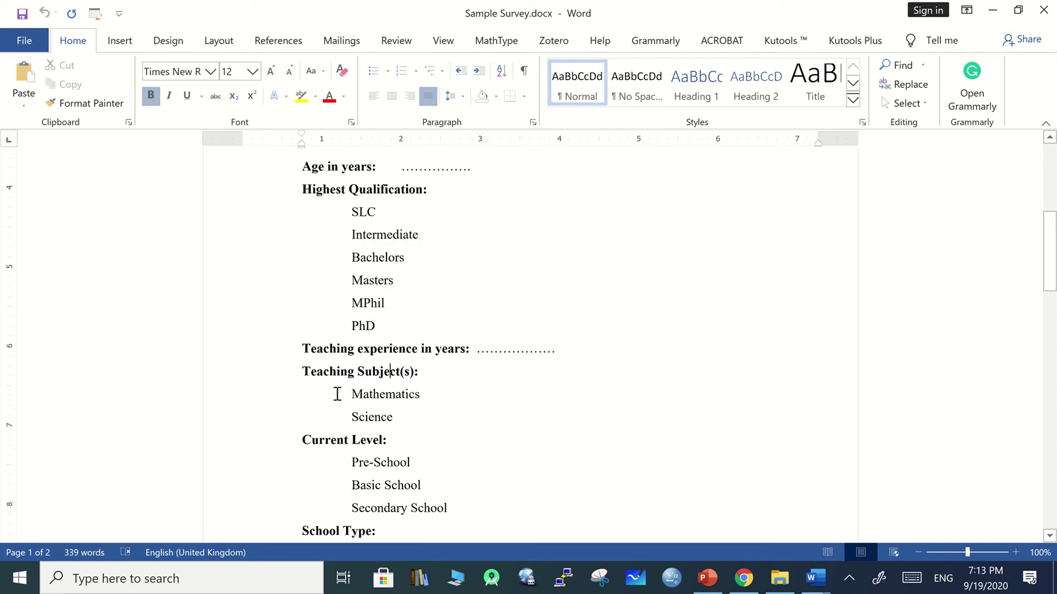
left_click_drag(351, 397, 431, 418)
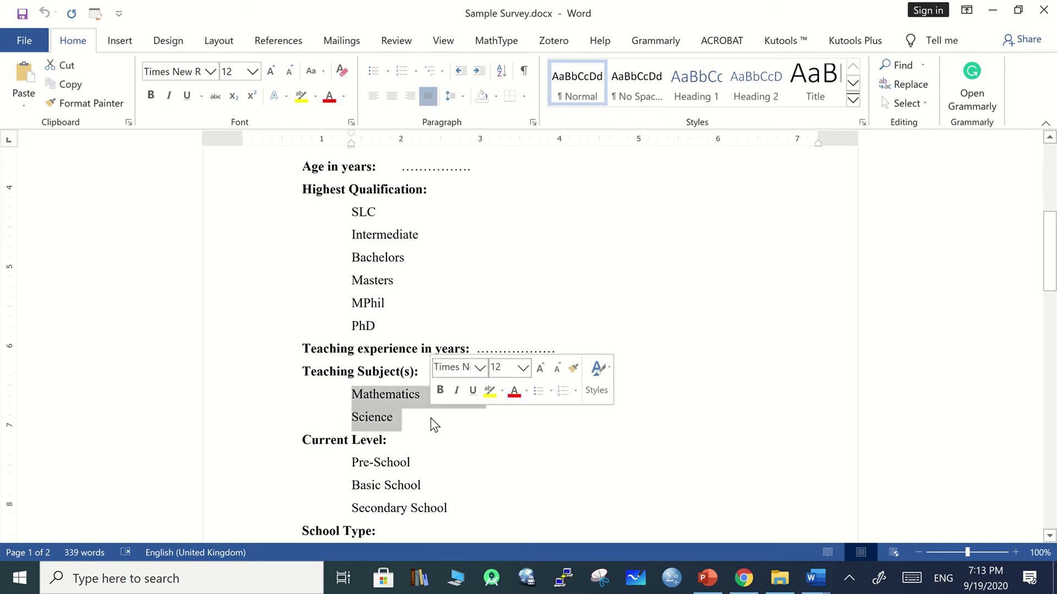
Examine the remaining sections of the survey, including the 1 to 5 rating scale and the statements to rate.
scroll(576, 535, "down", 5)
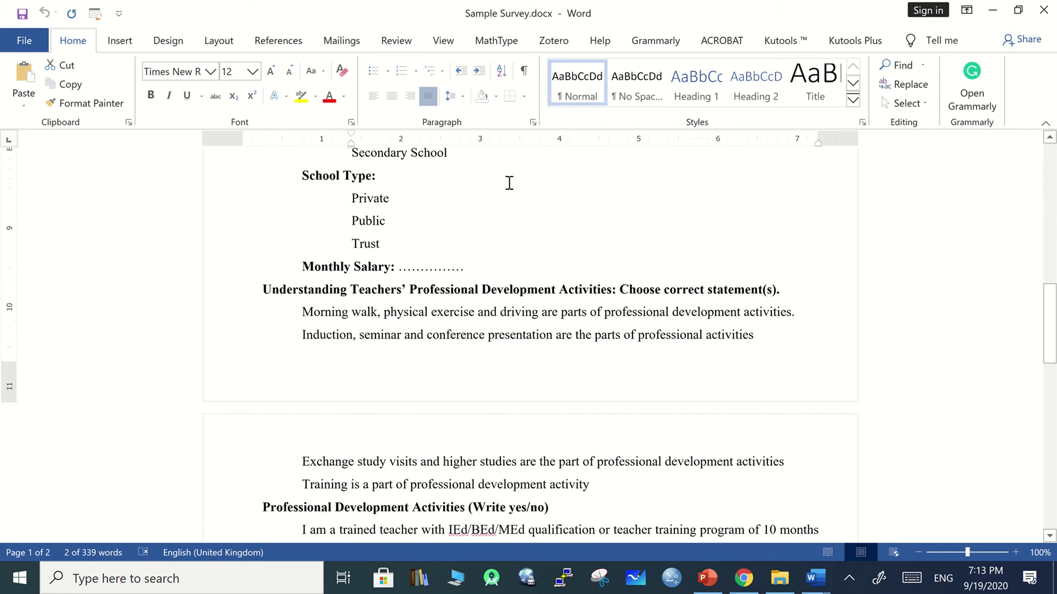
scroll(449, 319, "down", 11)
scroll(449, 319, "up", 11)
scroll(449, 320, "down", 8)
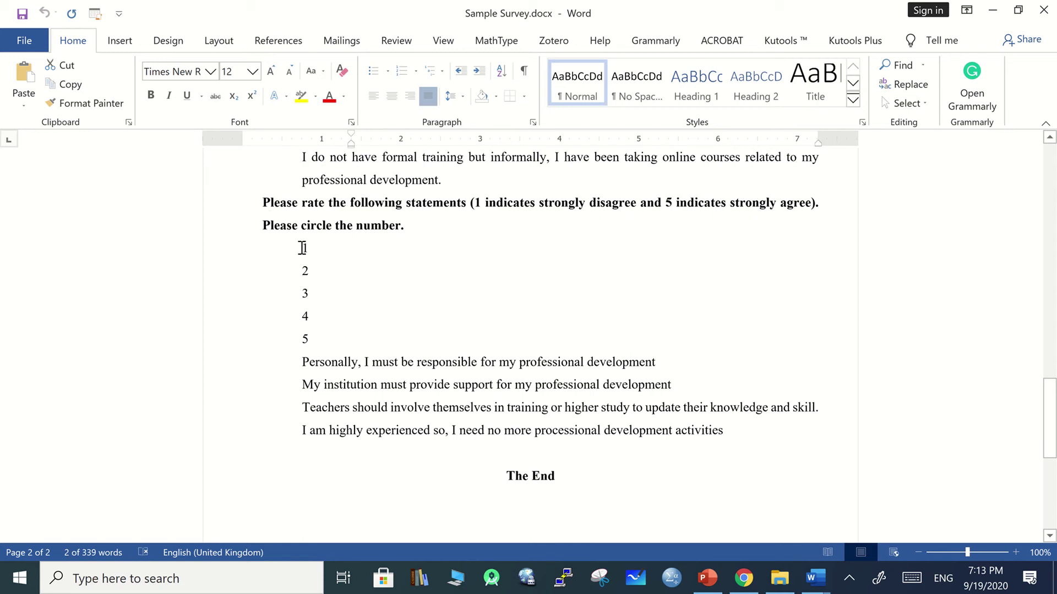
left_click_drag(321, 275, 318, 348)
left_click(318, 348)
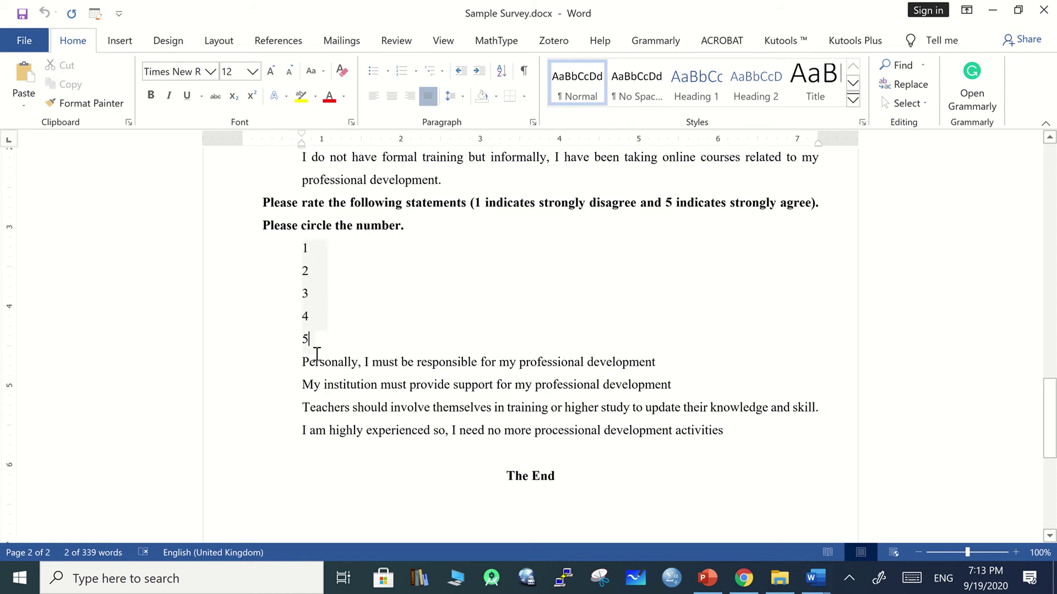
left_click_drag(302, 362, 801, 438)
scroll(374, 340, "up", 20)
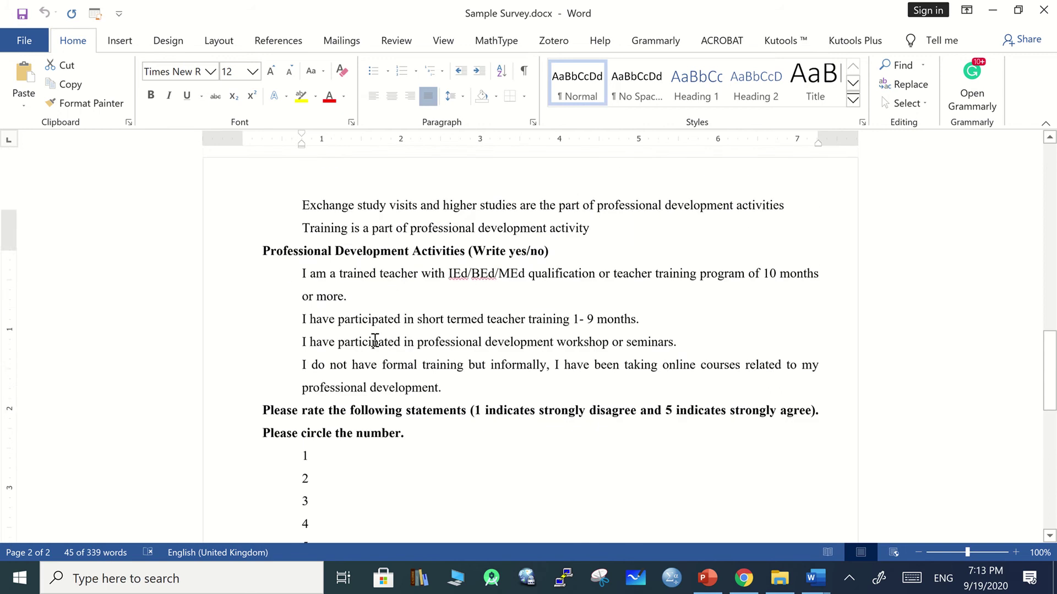
scroll(375, 340, "up", 1)
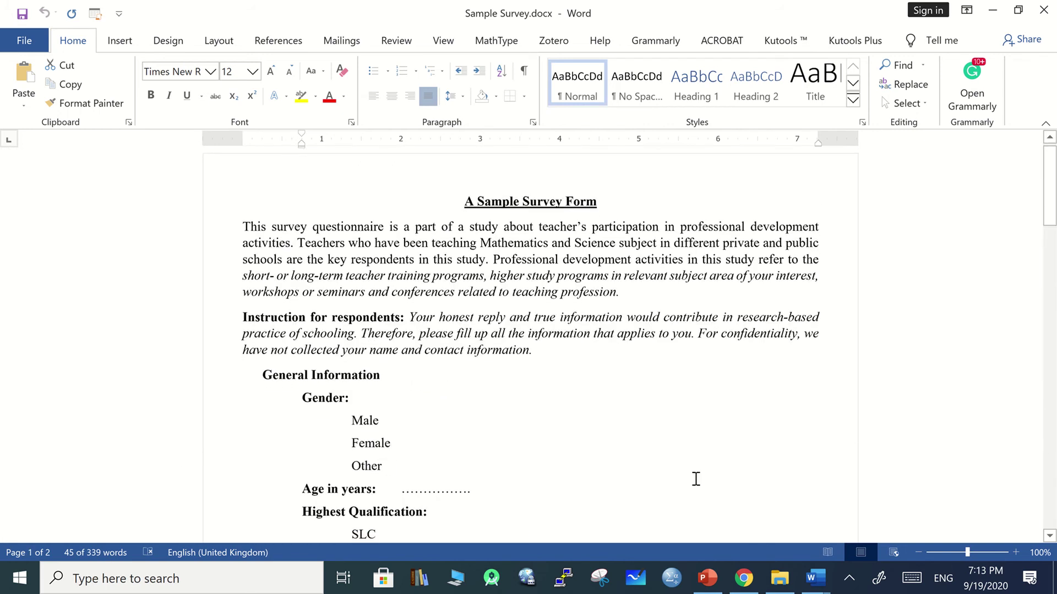
Switch to Sample Survey Original.docx and review its full layout, from the General Information section to the rating statements.
left_click(814, 578)
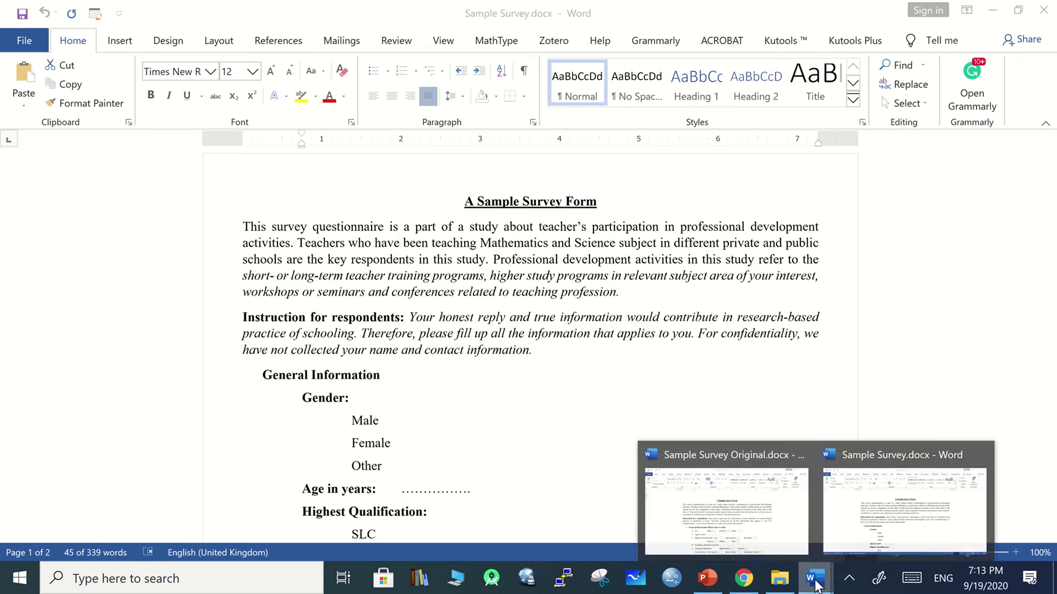
left_click(738, 505)
scroll(618, 344, "down", 10)
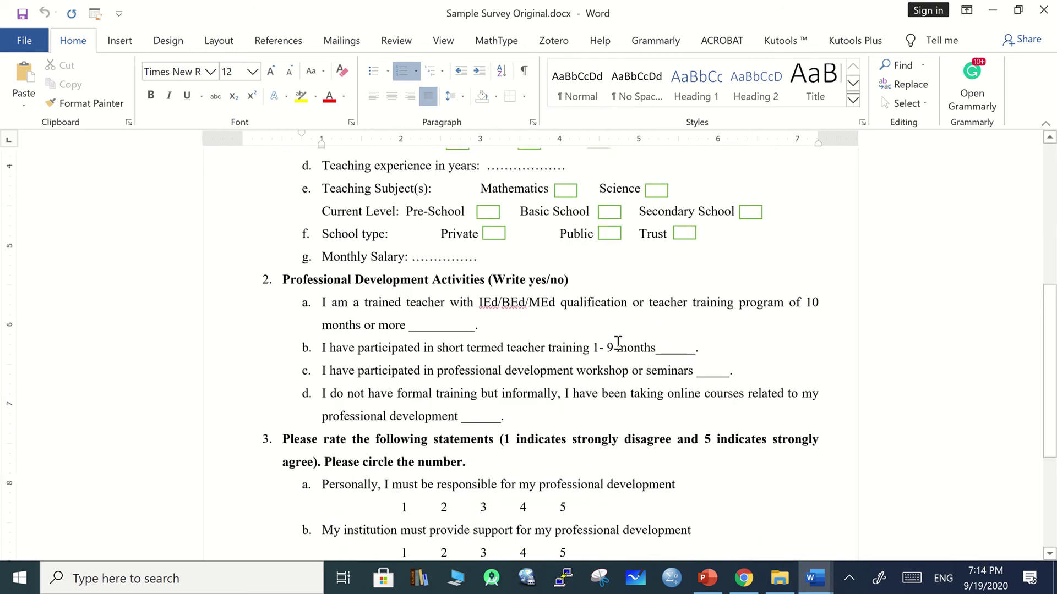
scroll(618, 344, "up", 10)
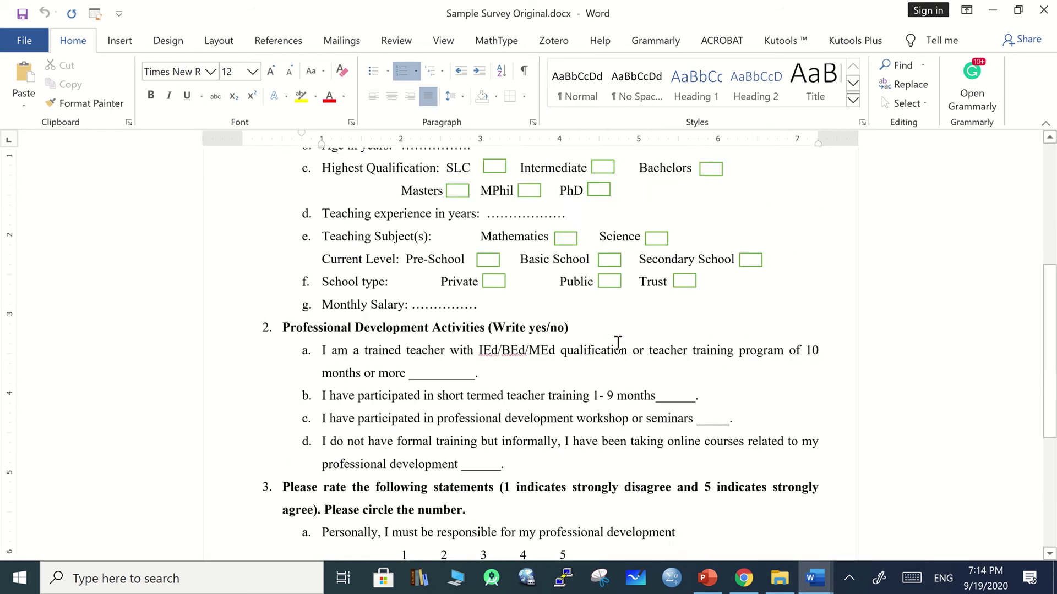
scroll(617, 344, "down", 6)
scroll(618, 343, "down", 2)
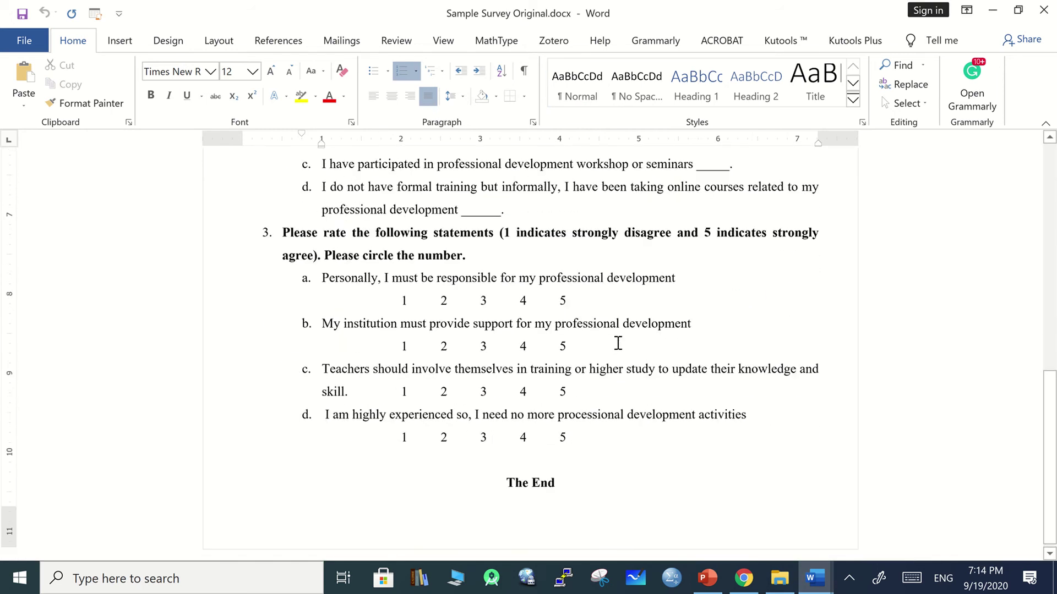
scroll(618, 343, "up", 12)
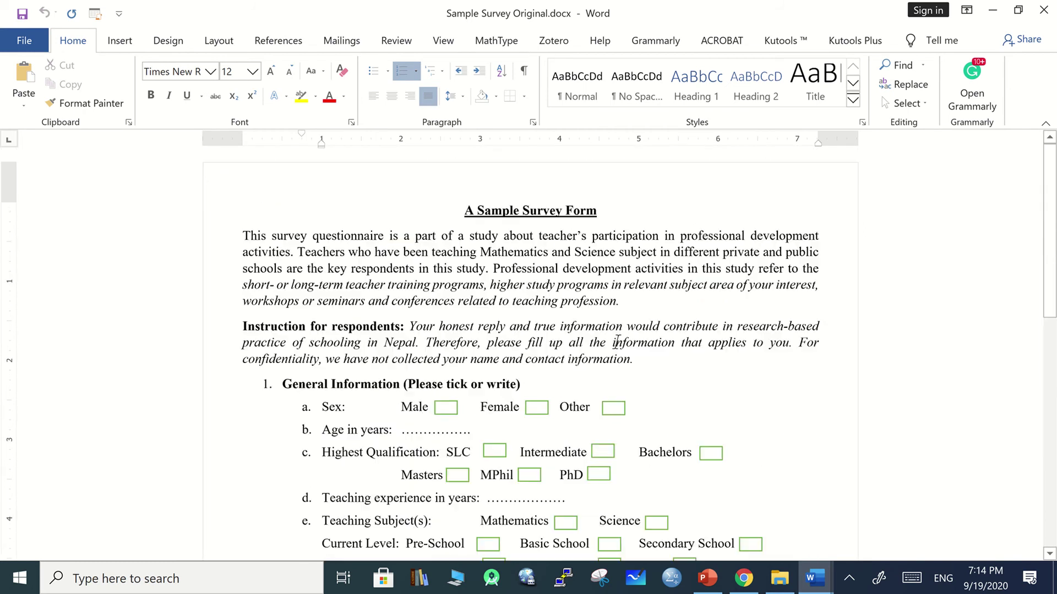
Minimize both Word documents and switch to Chrome, showing the Surveys folder in Google Drive.
left_click(991, 12)
left_click(991, 14)
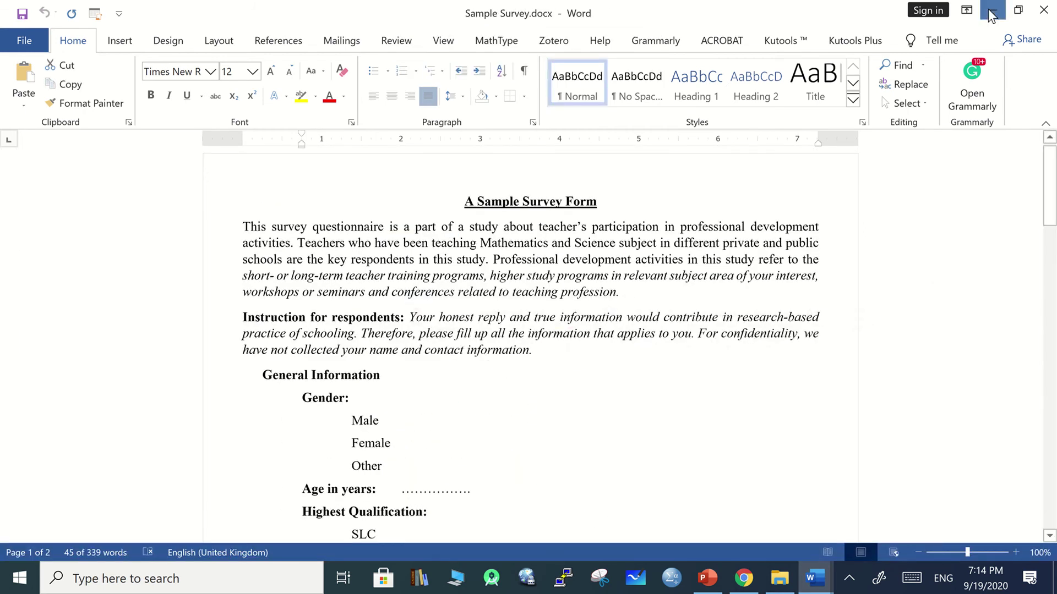
left_click(743, 578)
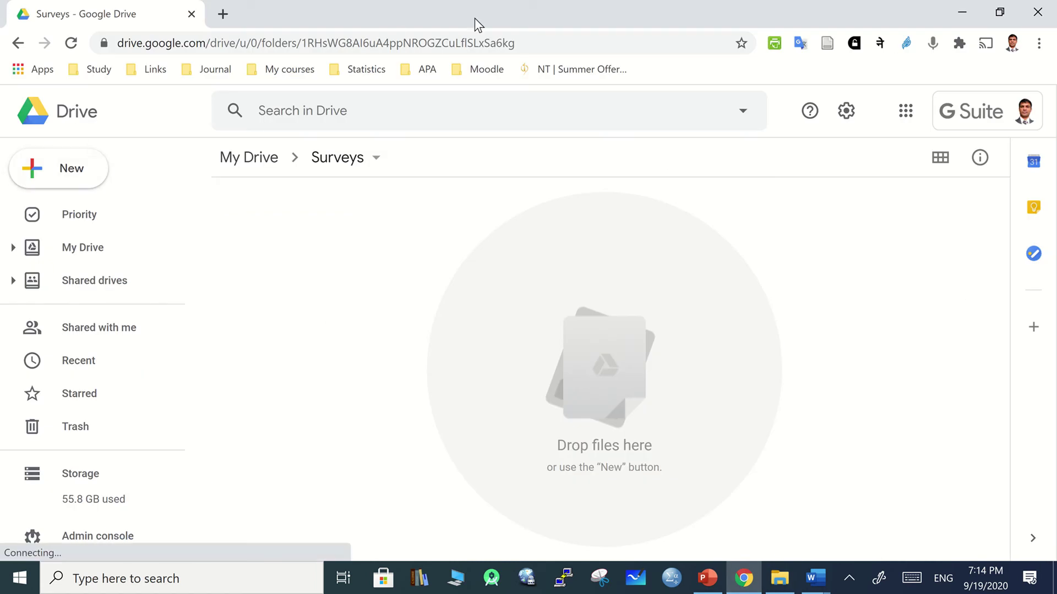
left_click(906, 112)
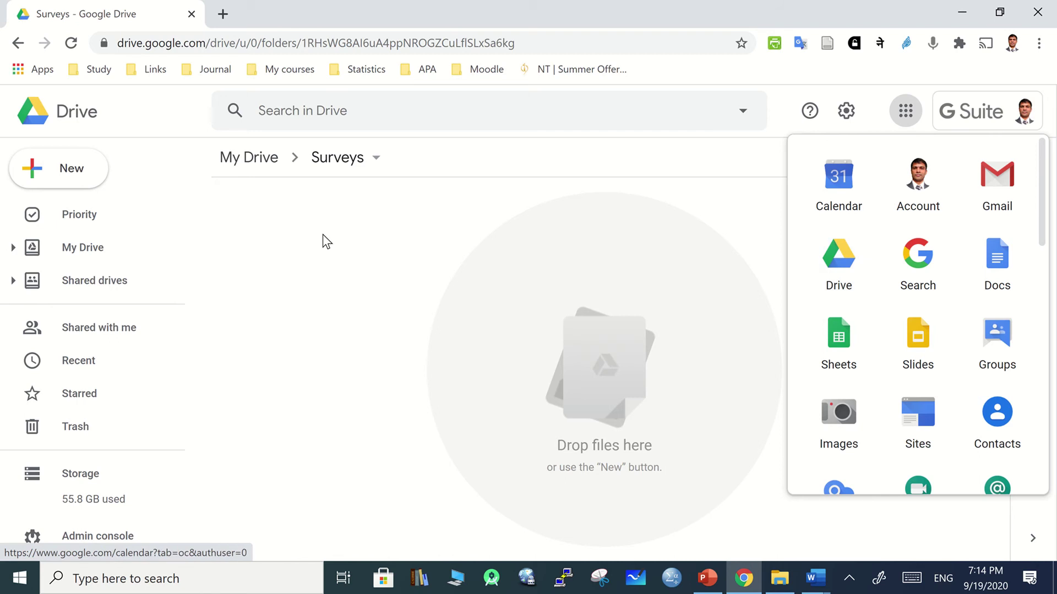
left_click(310, 253)
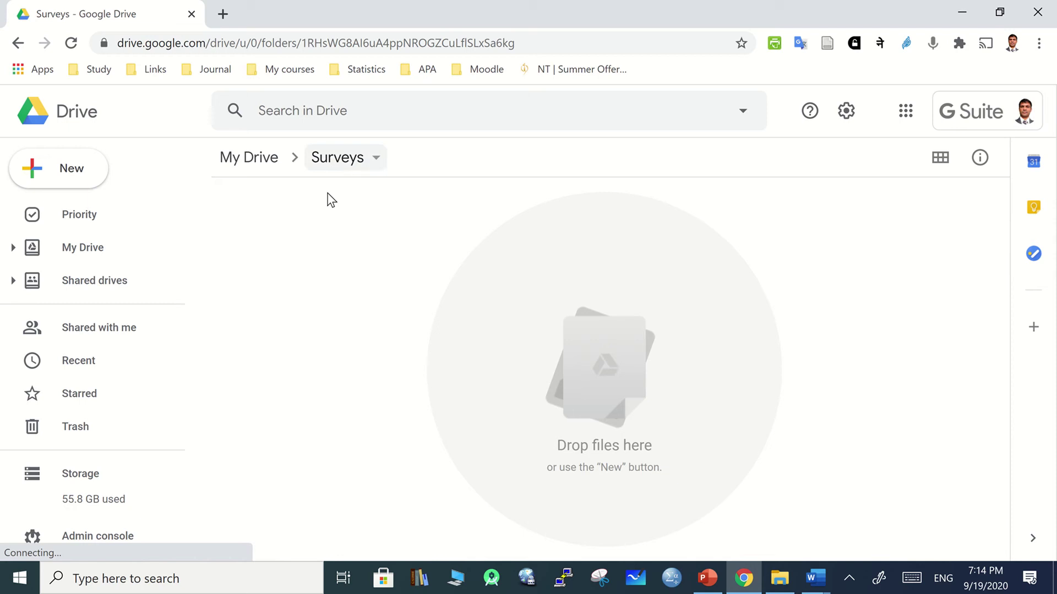
Create a new blank Google Form inside the Surveys folder in Drive.
left_click(53, 180)
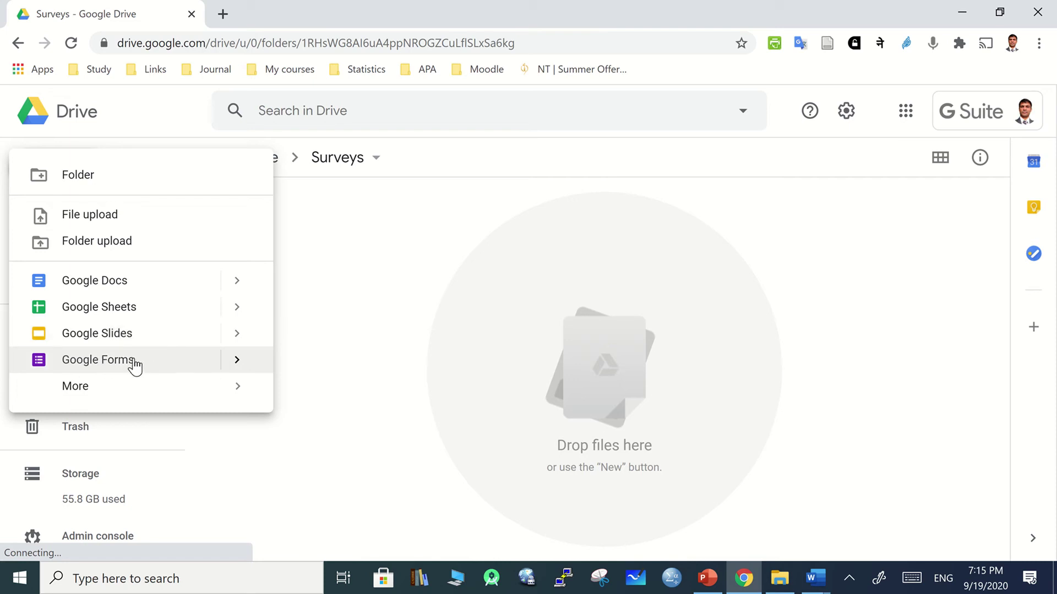
mouse_move(225, 389)
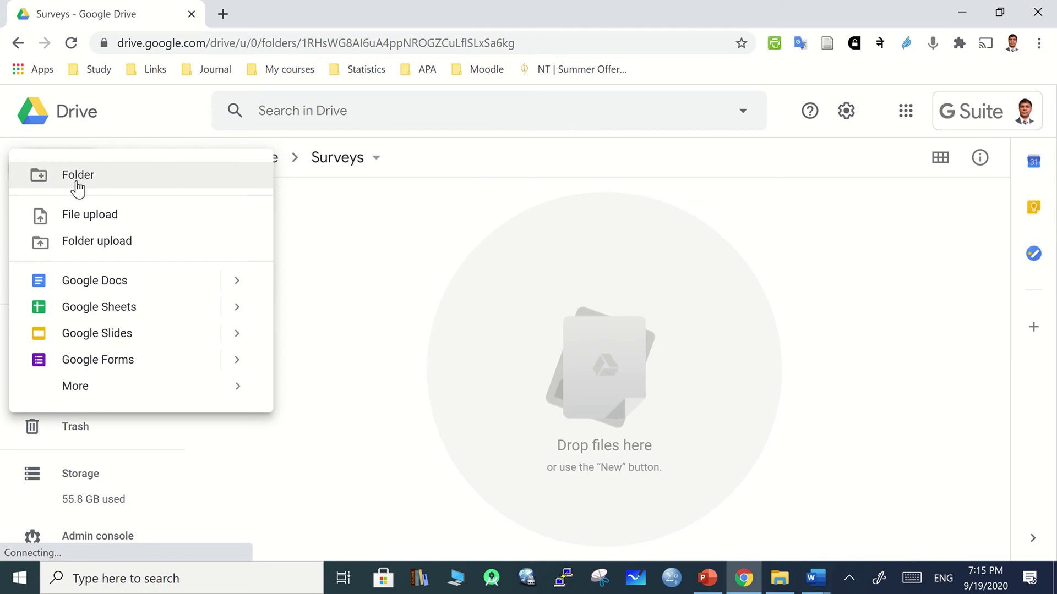
mouse_move(71, 376)
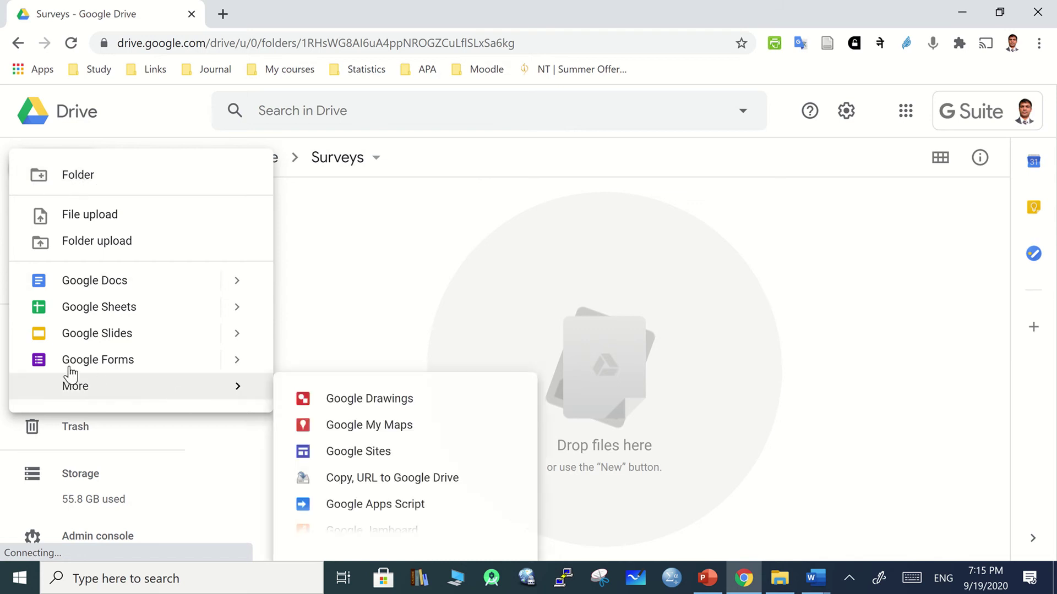
left_click(158, 364)
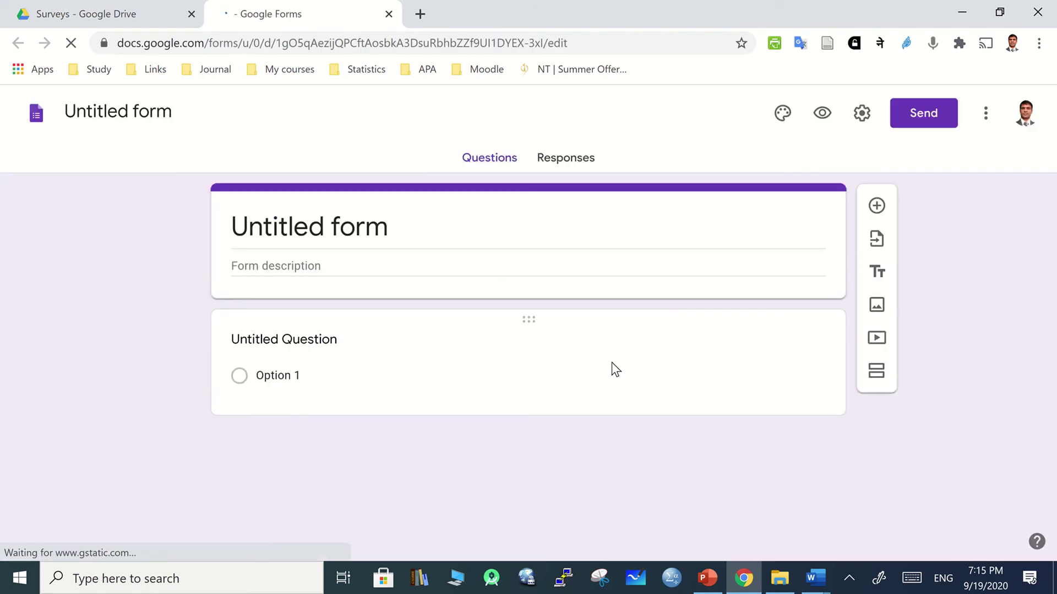
Replace the untitled form's title with "Survey" and start editing the form description.
left_click(315, 228)
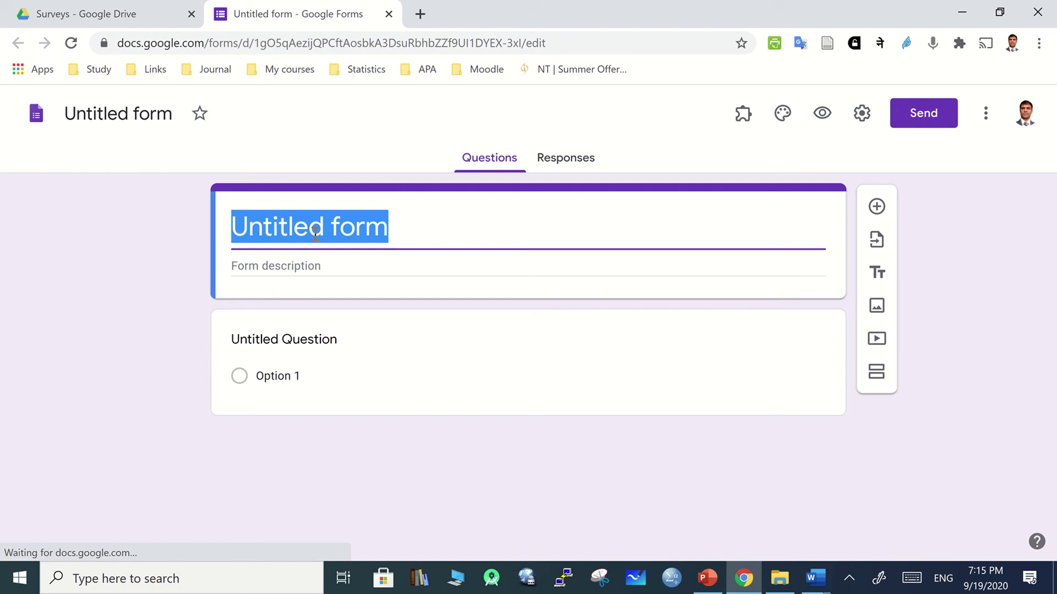
type("Survey")
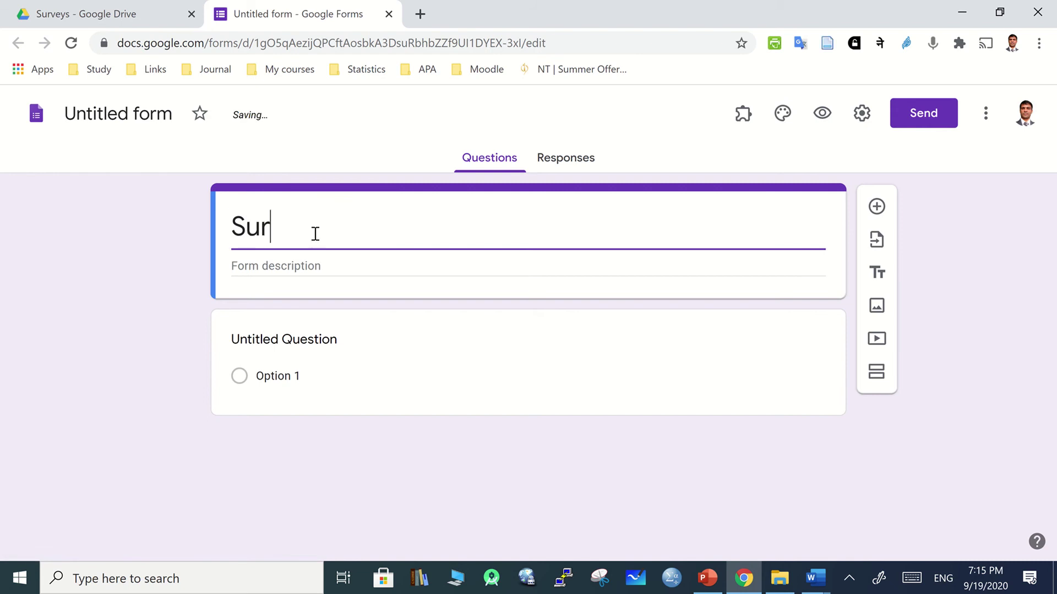
left_click(335, 265)
Switch to Sample Survey Original.docx in Word and close that document.
mouse_move(822, 583)
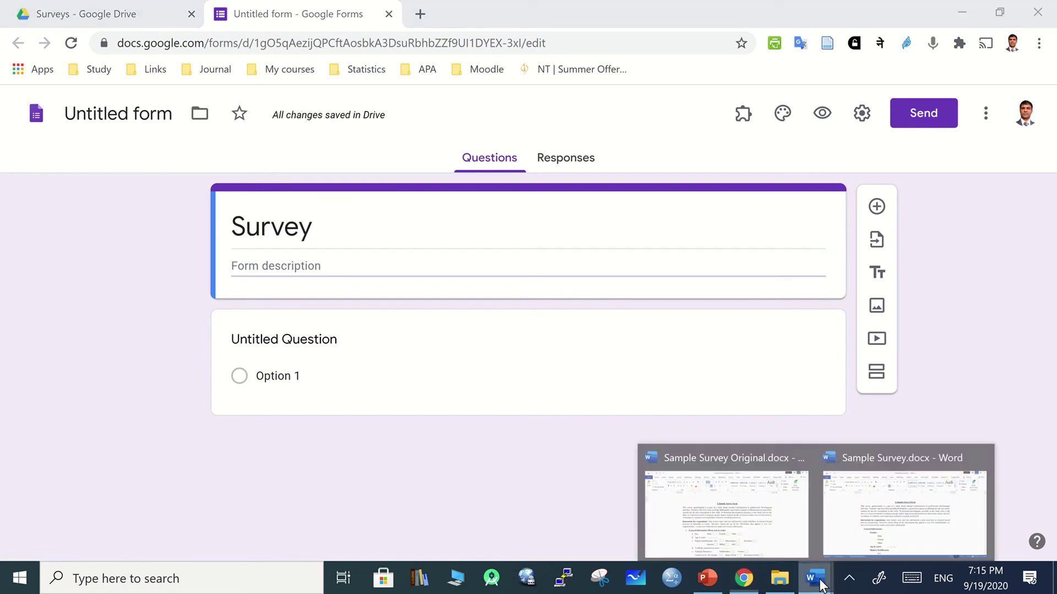
left_click(765, 511)
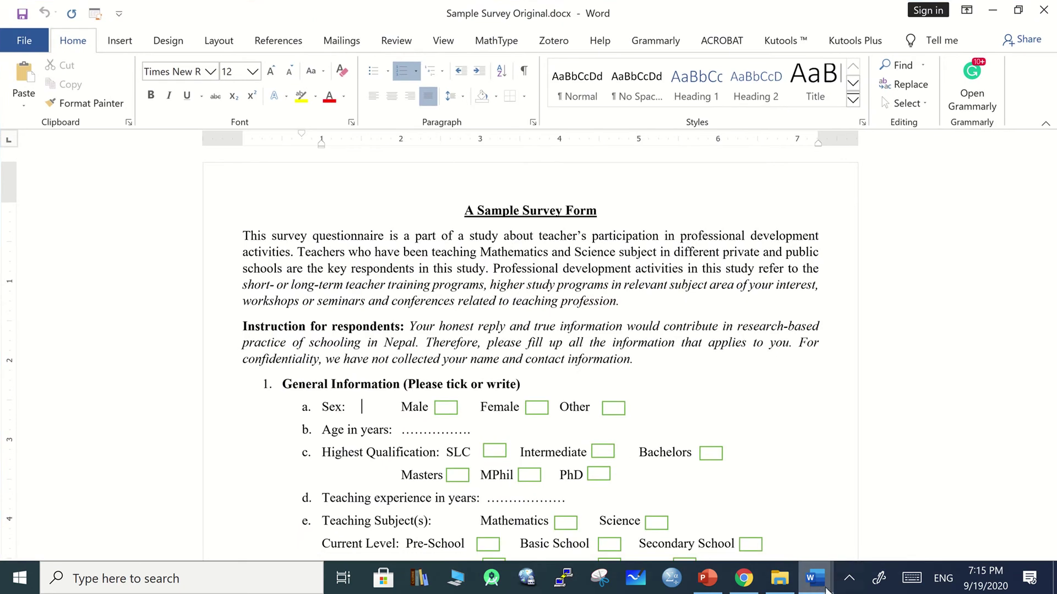
left_click(1049, 10)
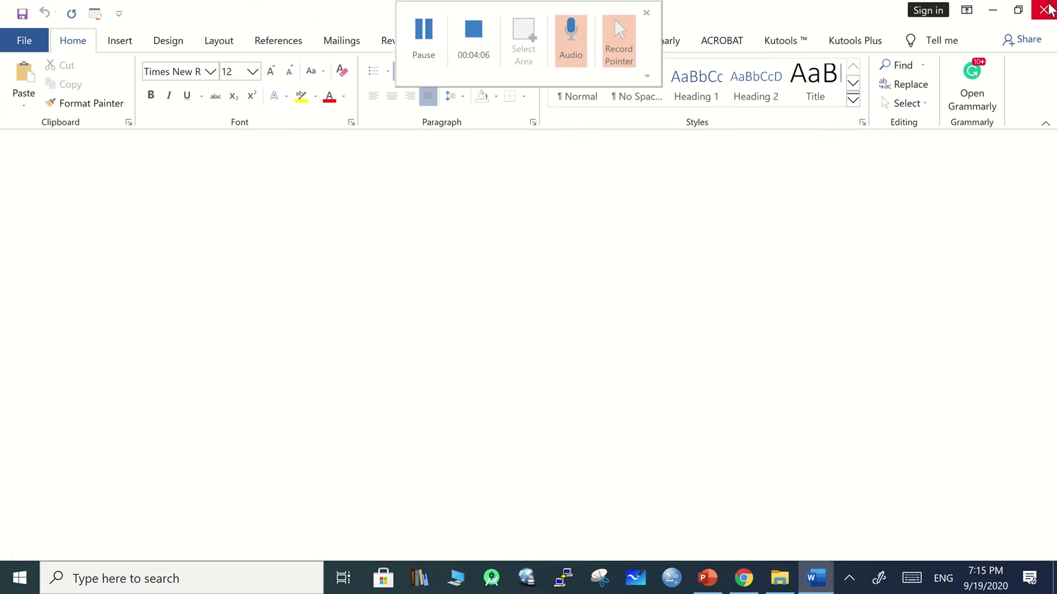
Copy the introduction and the instruction for respondents from Sample Survey.docx and paste both paragraphs into the form description in Chrome.
left_click(813, 588)
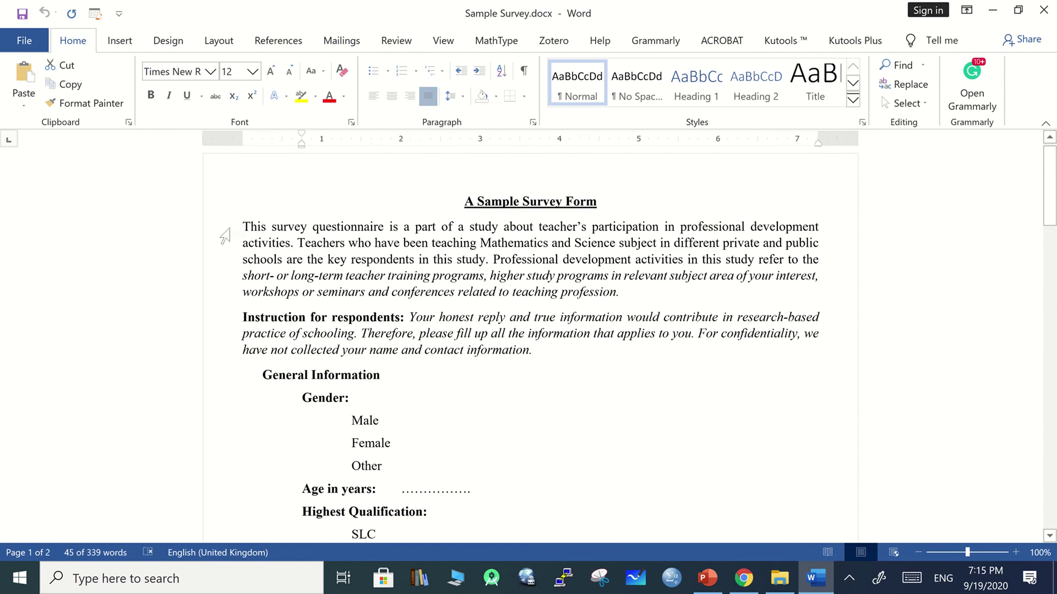
left_click_drag(317, 255, 538, 366)
key("ctrl+c")
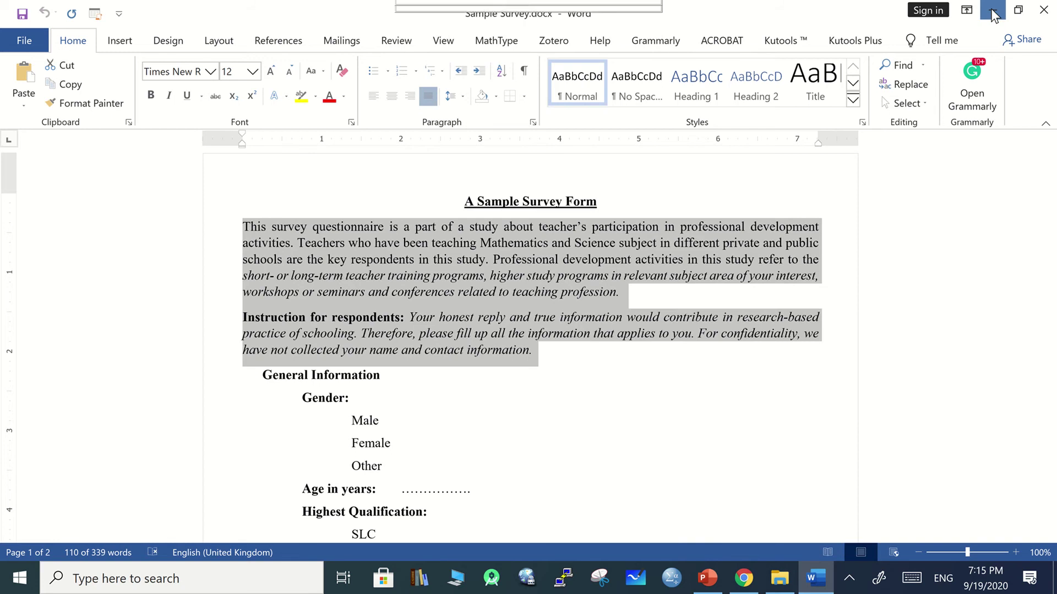
left_click(743, 578)
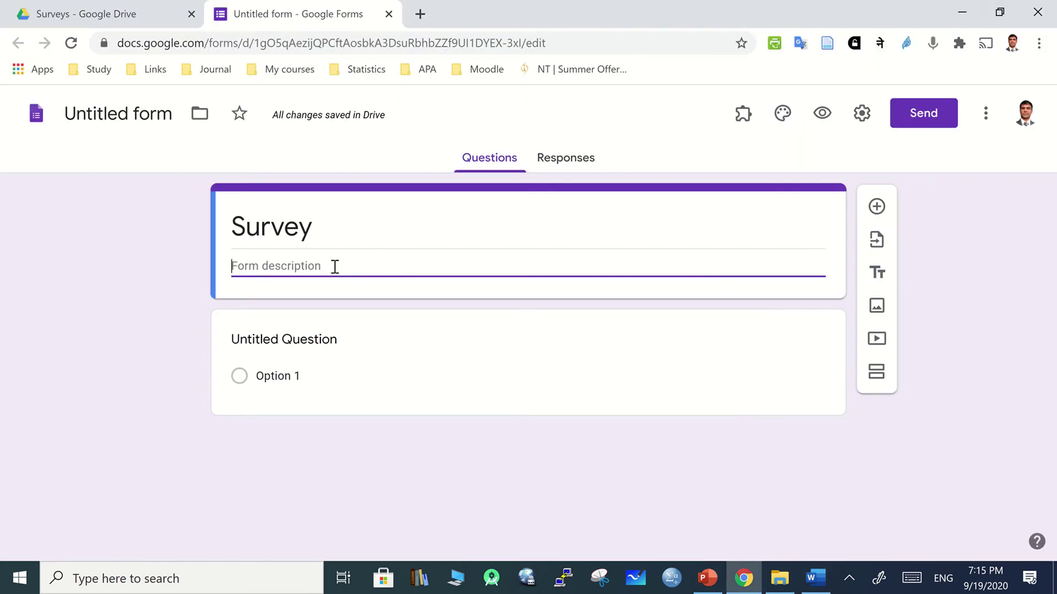
key("ctrl+v")
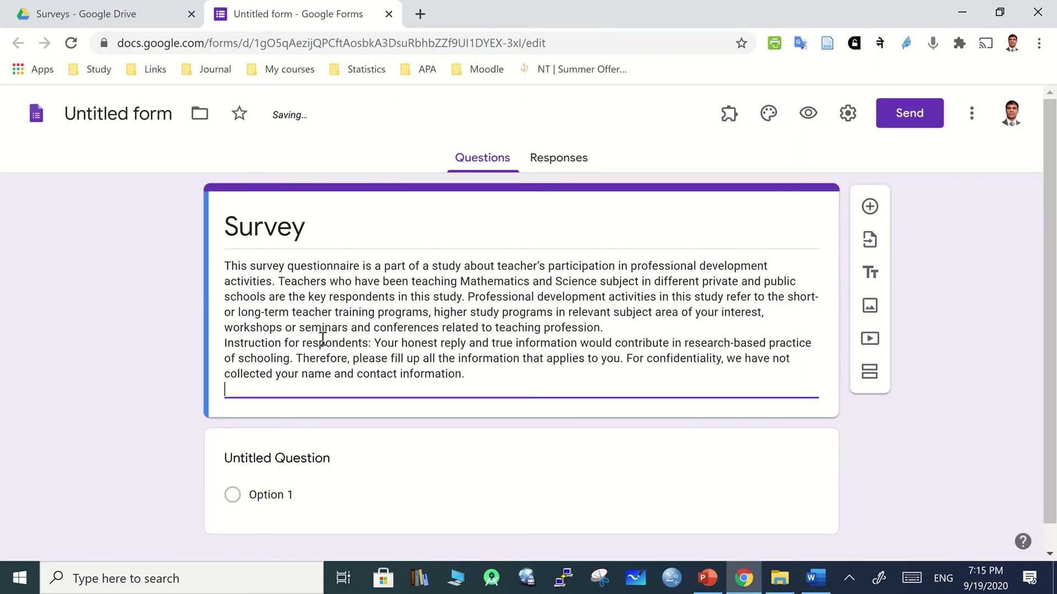
left_click_drag(372, 346, 195, 341)
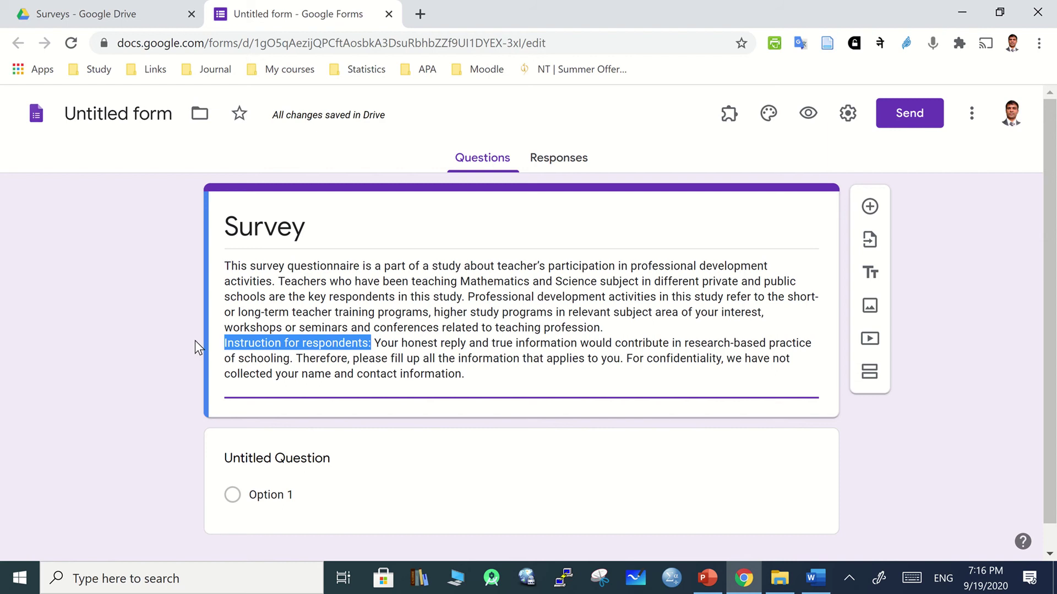
left_click(507, 380)
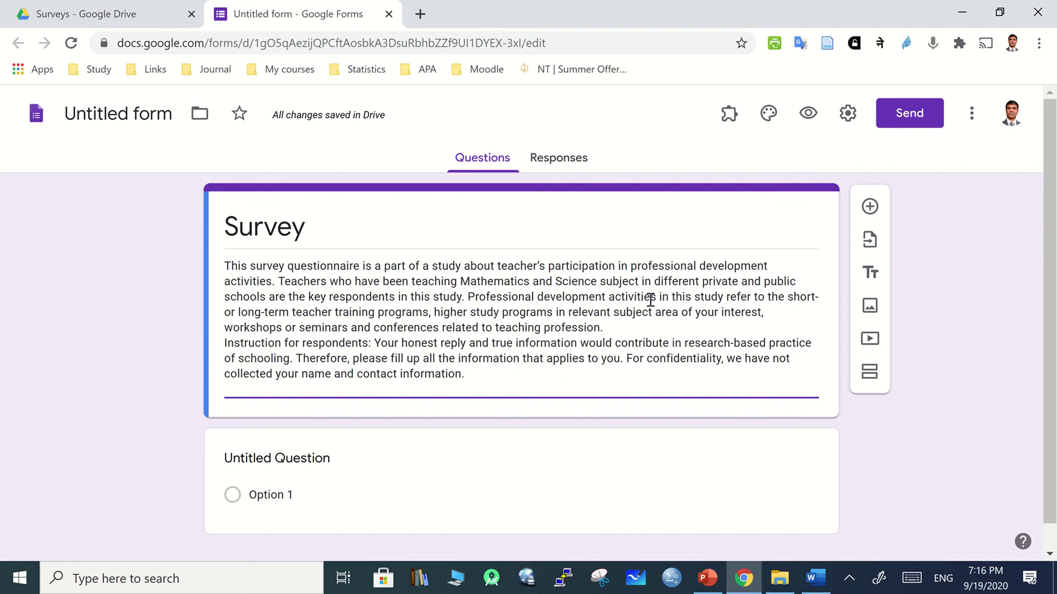
scroll(650, 300, "down", 1)
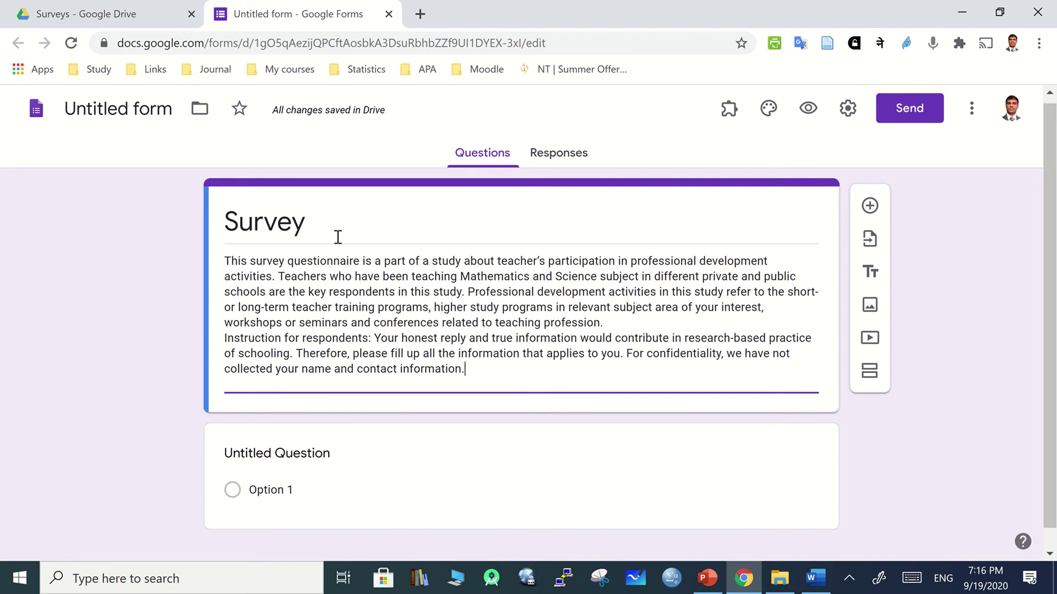
Name the form file "Survey" to match the form's title.
left_click(124, 110)
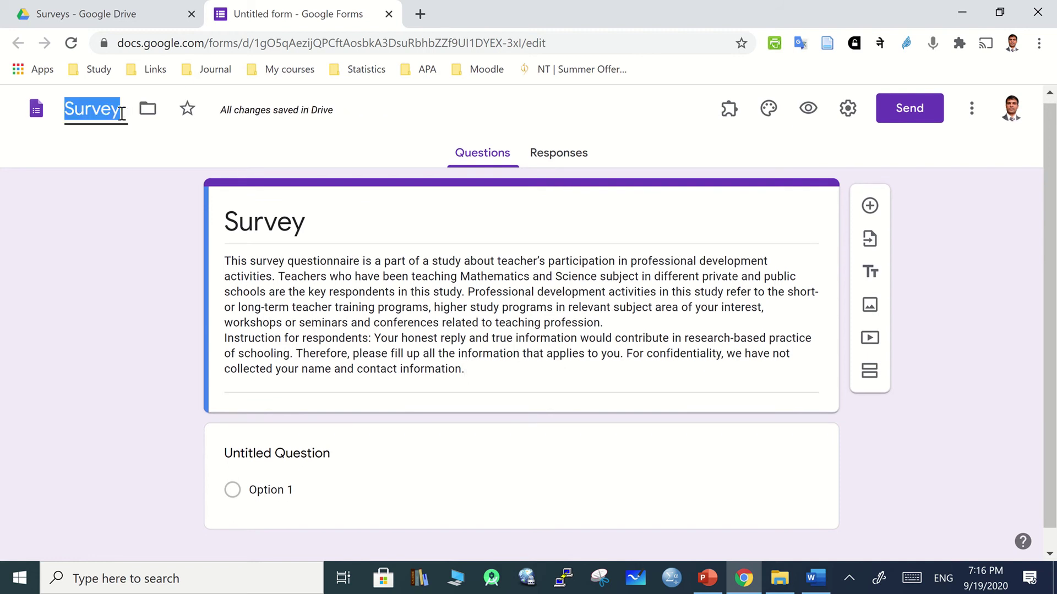
left_click(265, 235)
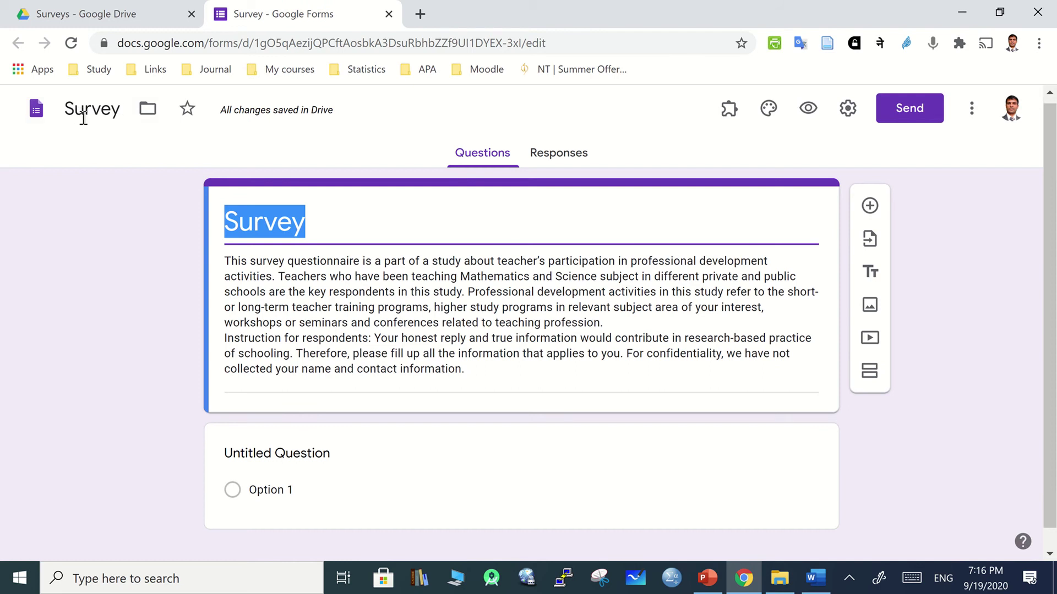
scroll(428, 267, "down", 1)
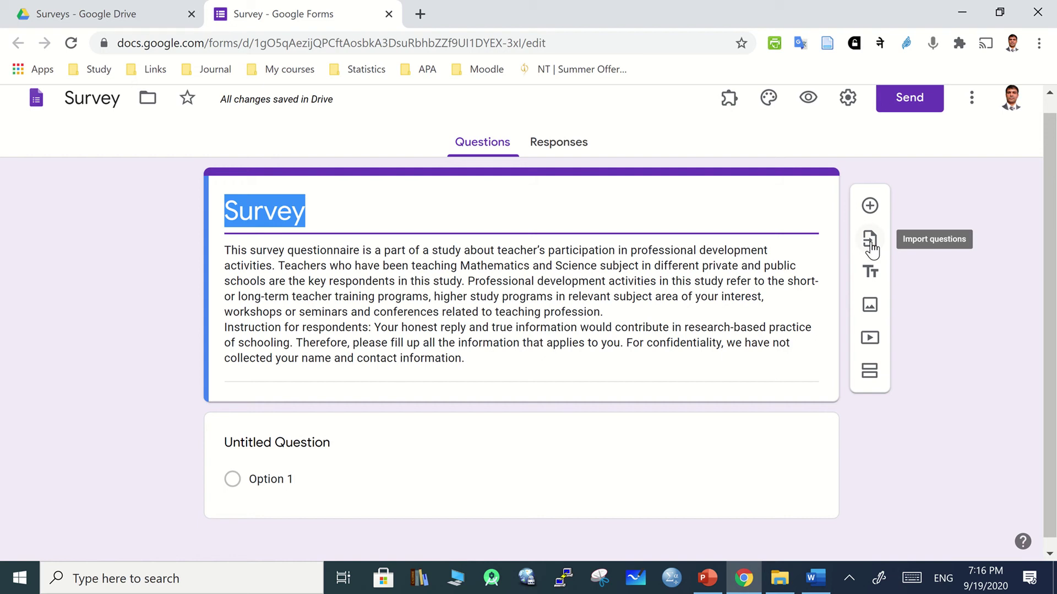
mouse_move(496, 5)
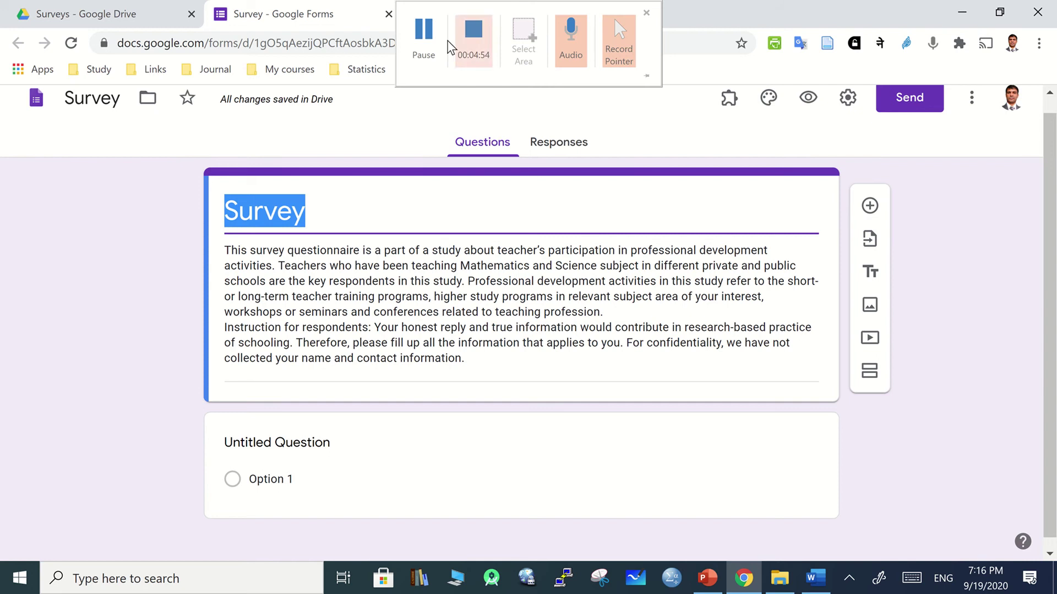
left_click(429, 44)
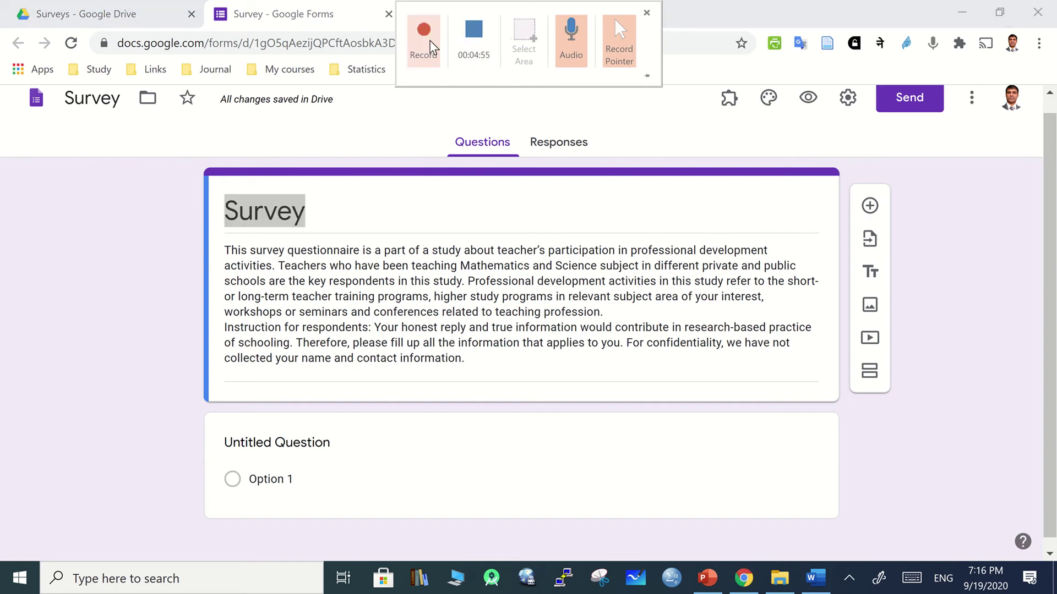
left_click(423, 42)
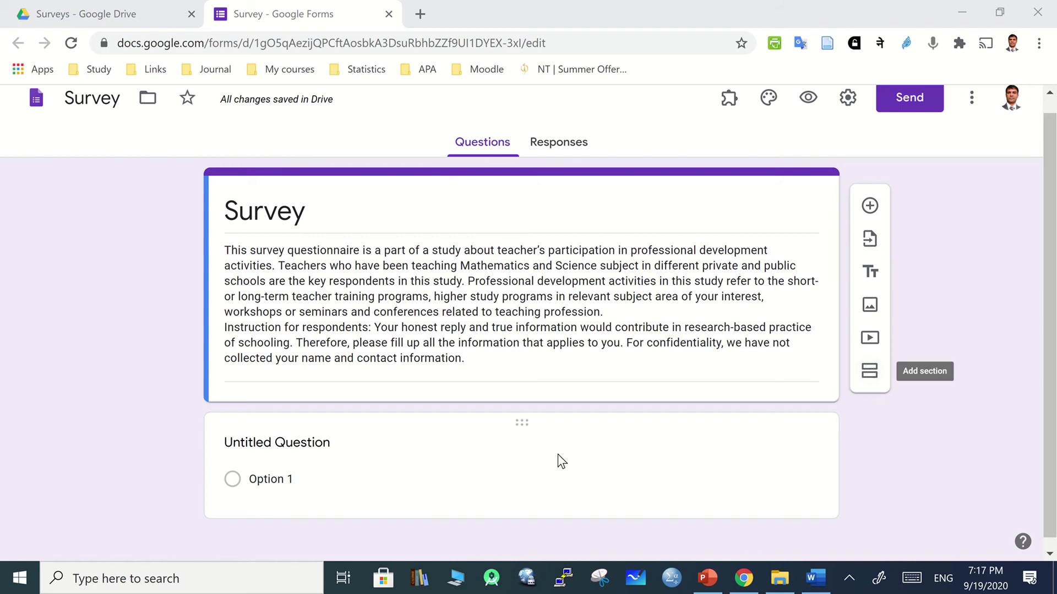
Replace the untitled question's text with "Gender:", taken from the General Information section of Sample Survey.docx in Word.
scroll(559, 460, "down", 1)
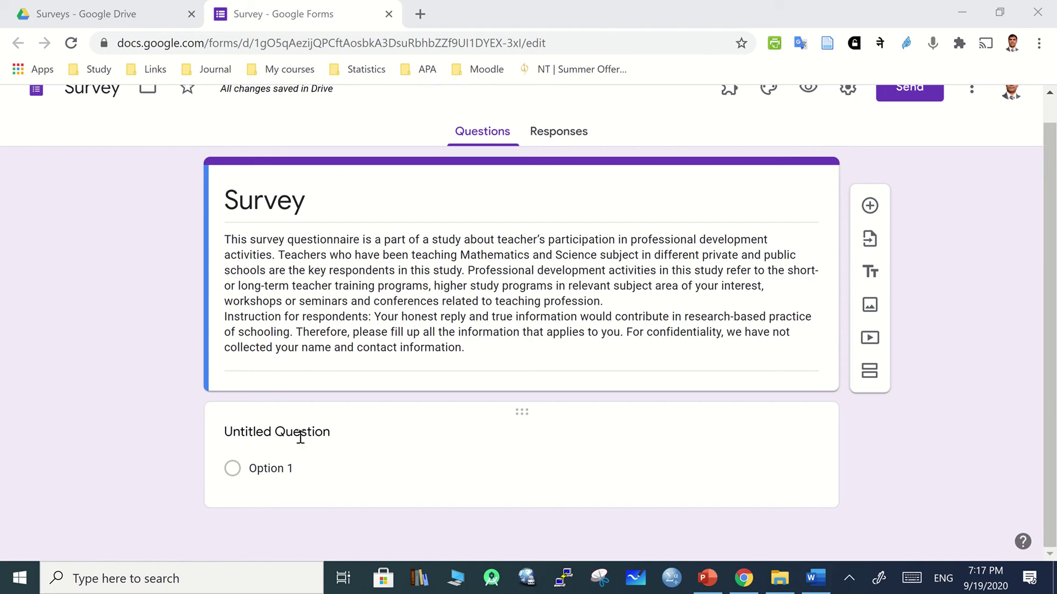
left_click(263, 438)
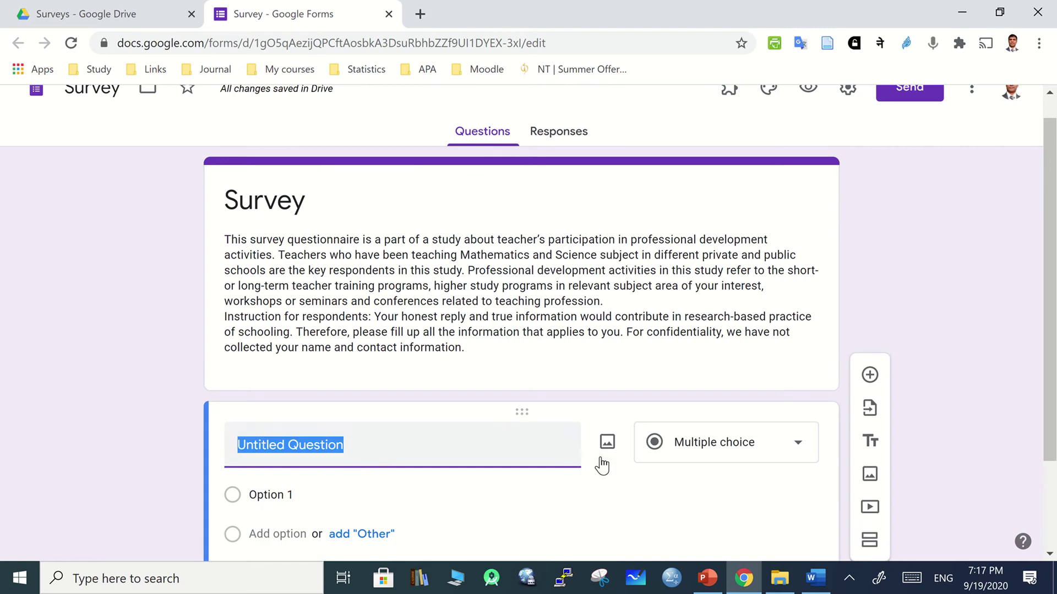
left_click(813, 578)
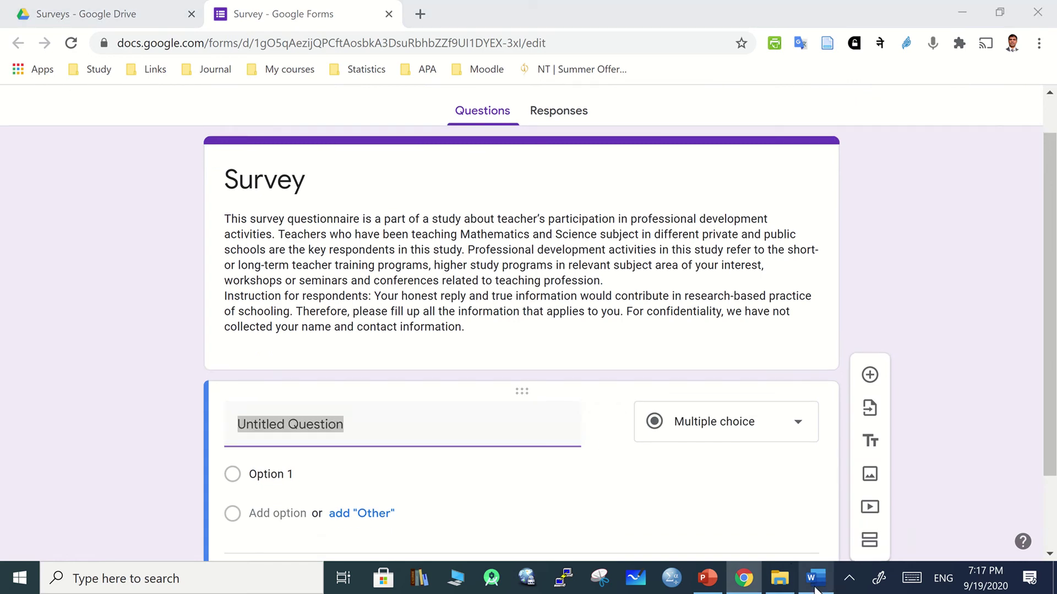
left_click(338, 418)
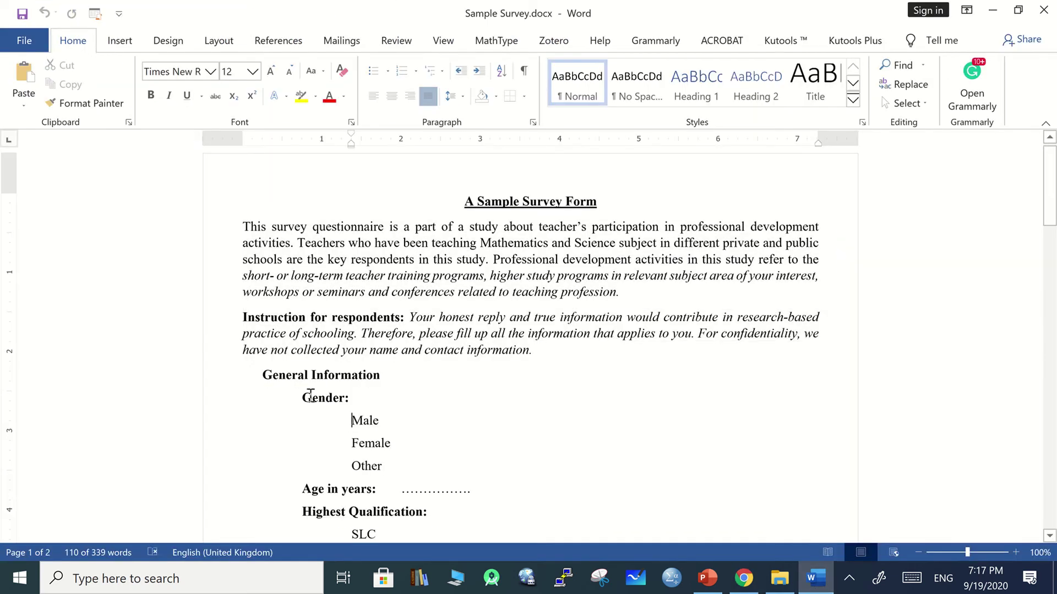
left_click_drag(298, 396, 353, 407)
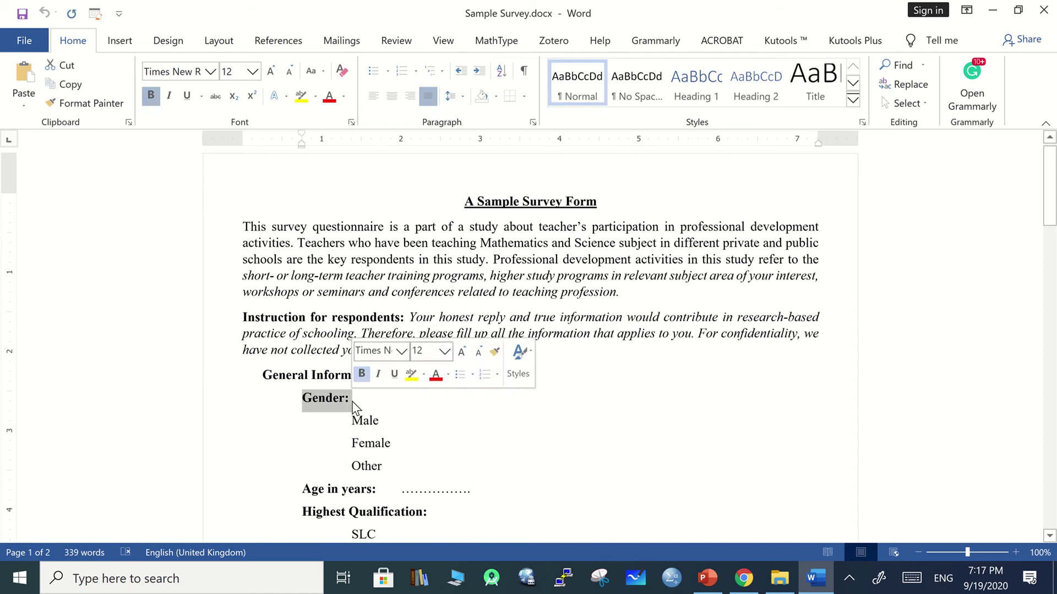
left_click(745, 583)
left_click(300, 428)
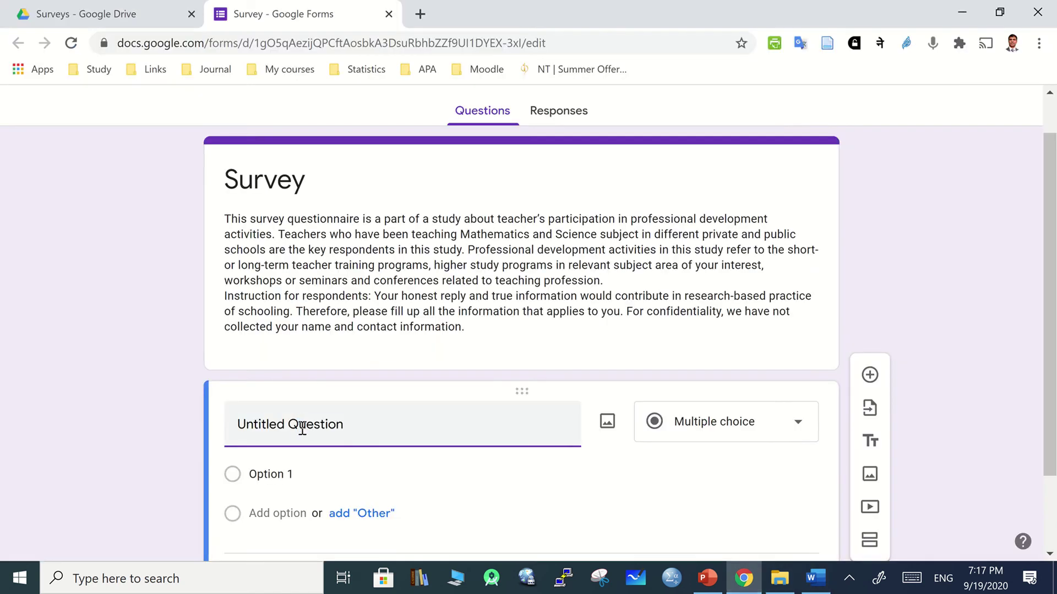
left_click_drag(335, 425, 293, 424)
triple_click(295, 424)
type("Gender:")
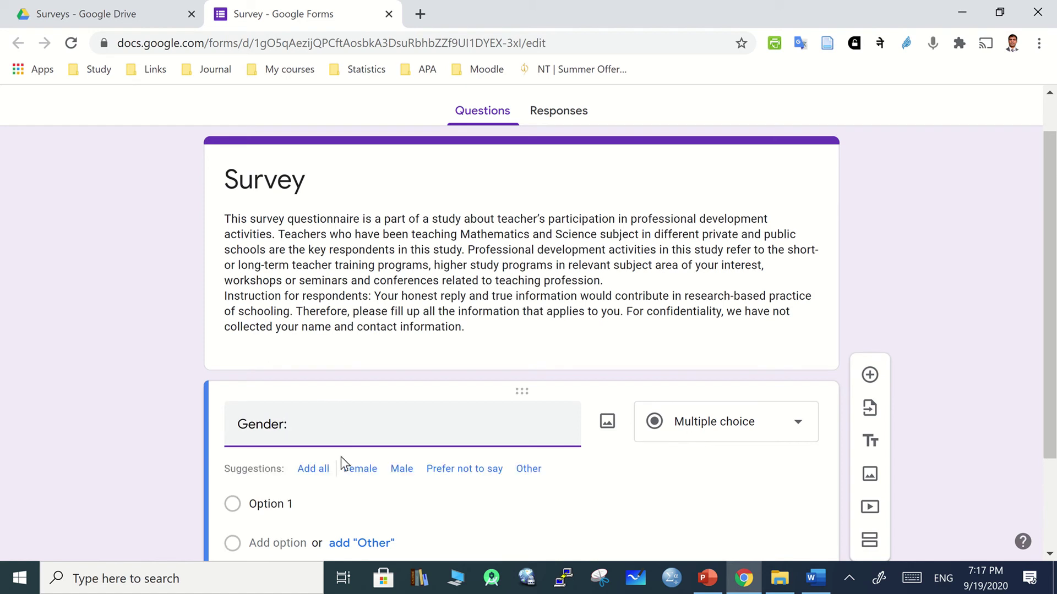
Add the suggested options Female, Male and Prefer not to say to the Gender question.
scroll(421, 358, "down", 1)
scroll(421, 363, "down", 1)
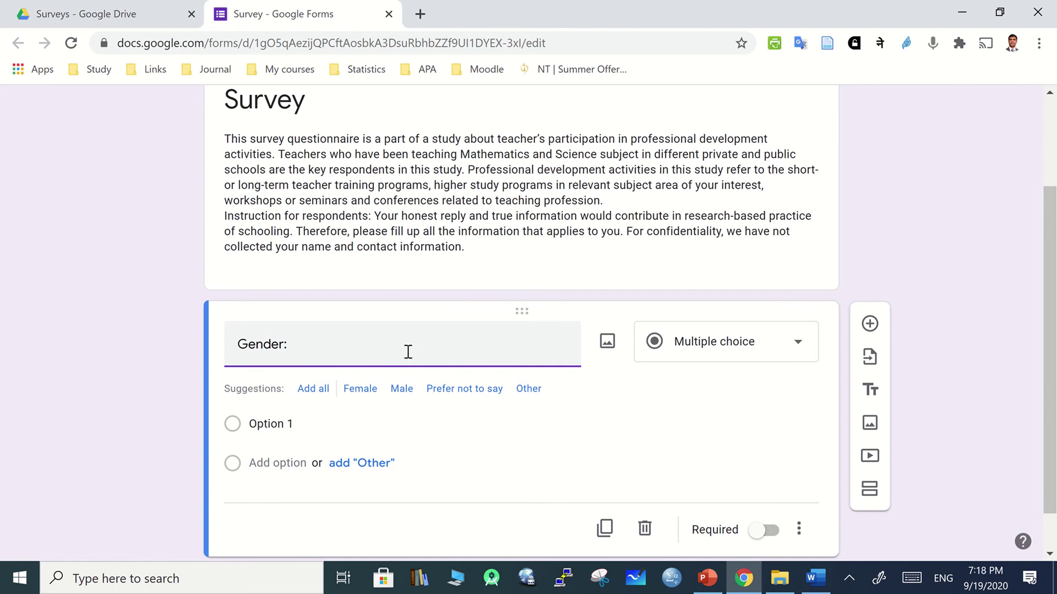
left_click(360, 392)
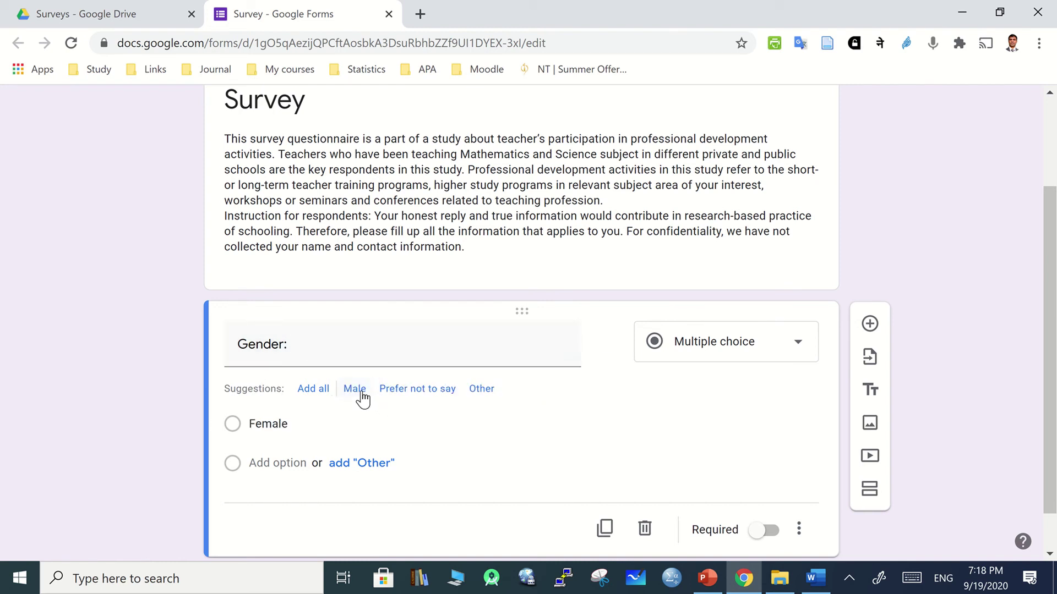
left_click(361, 392)
left_click(362, 389)
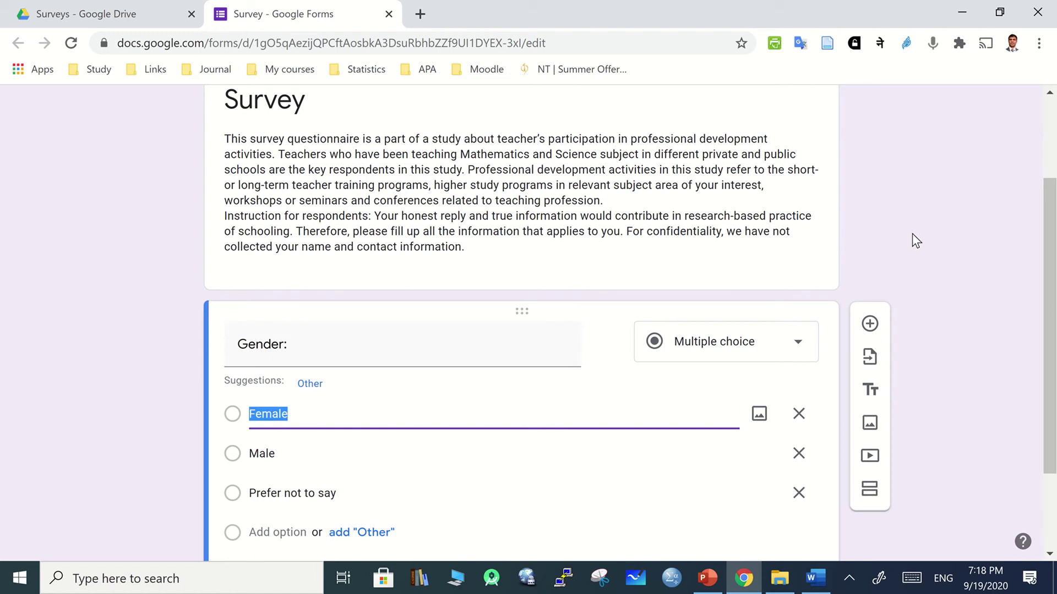
Copy the "Age in years:" label from Sample Survey.docx in Word, return to the form in Chrome and make the Gender question required.
scroll(913, 233, "down", 1)
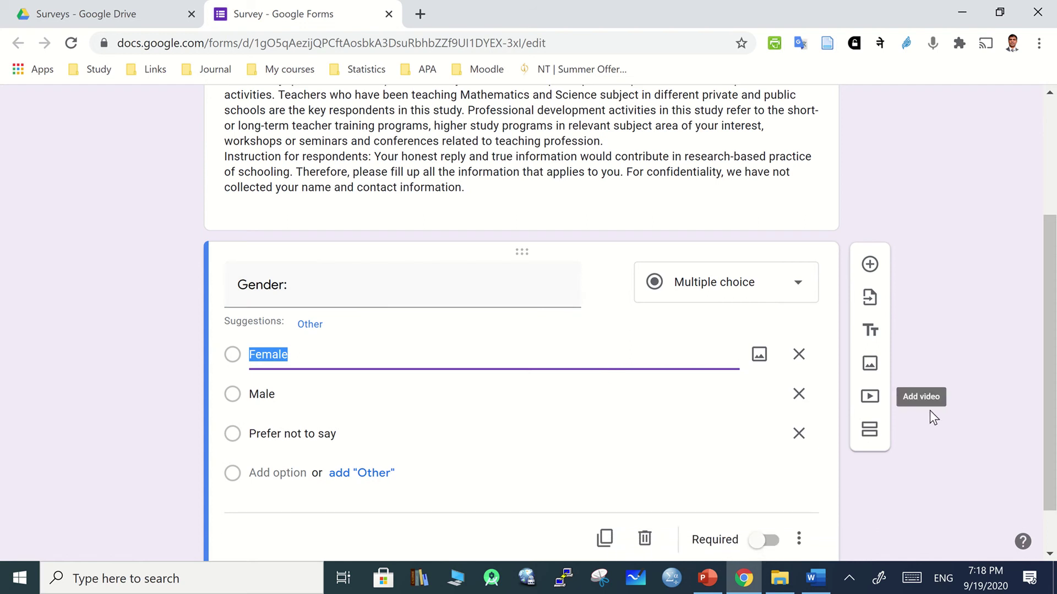
scroll(929, 411, "down", 1)
left_click(816, 579)
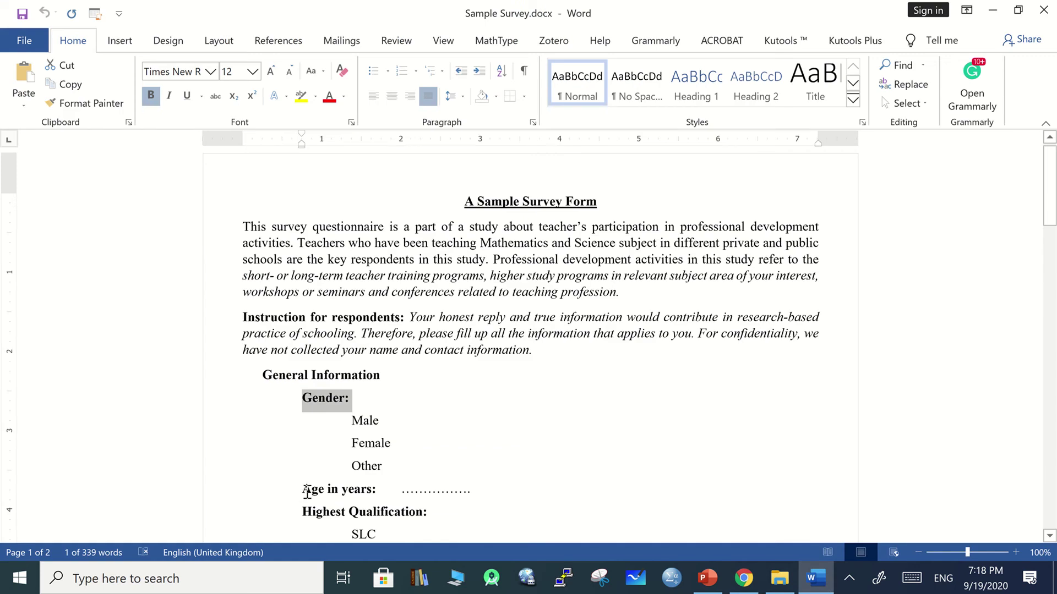
left_click_drag(302, 489, 379, 493)
key("ctrl+c")
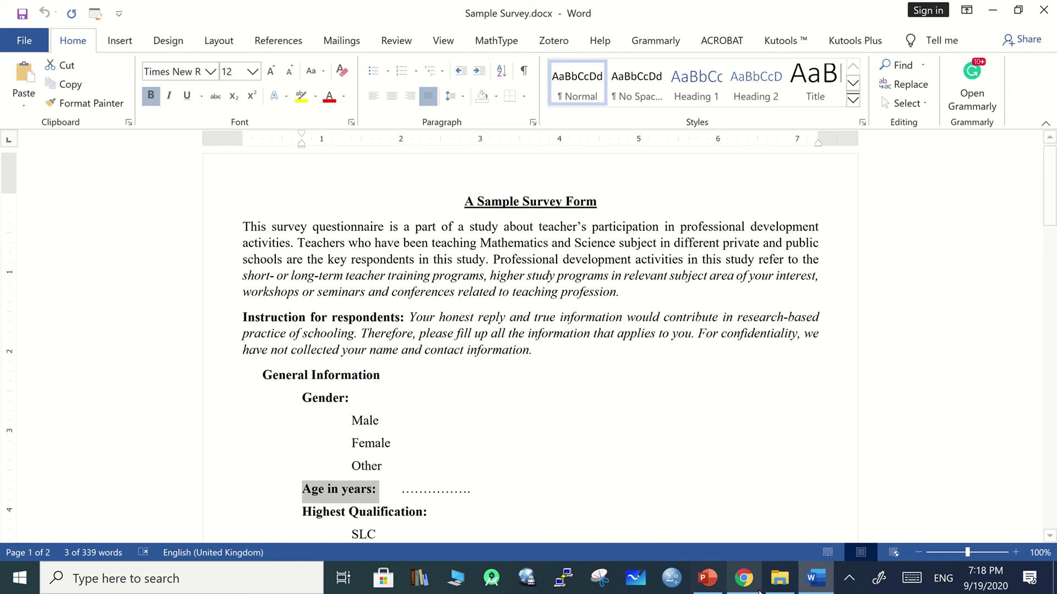
left_click(743, 578)
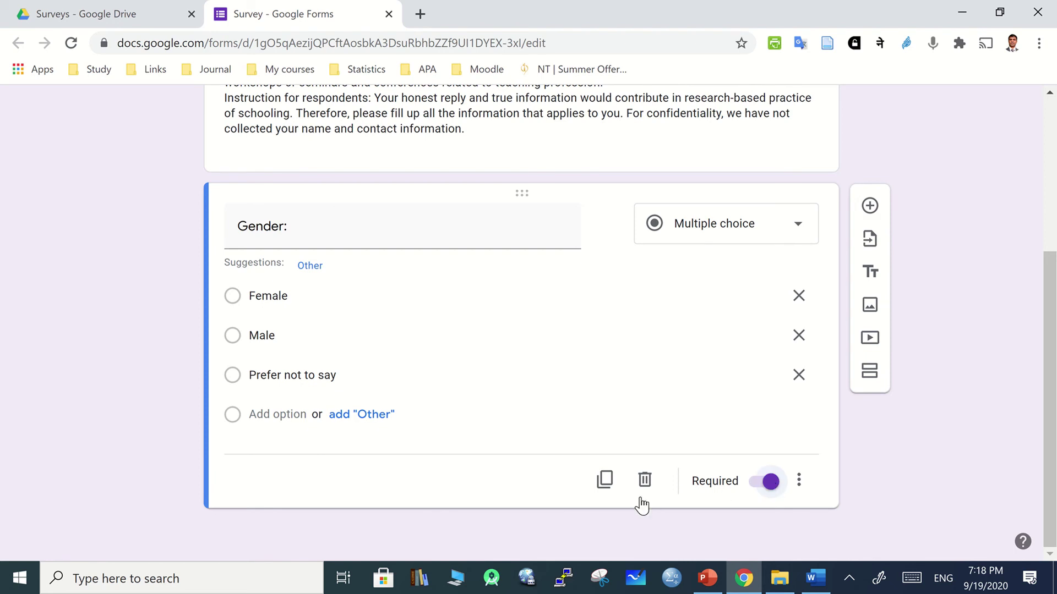
Duplicate the Gender question and delete the duplicate.
left_click(605, 481)
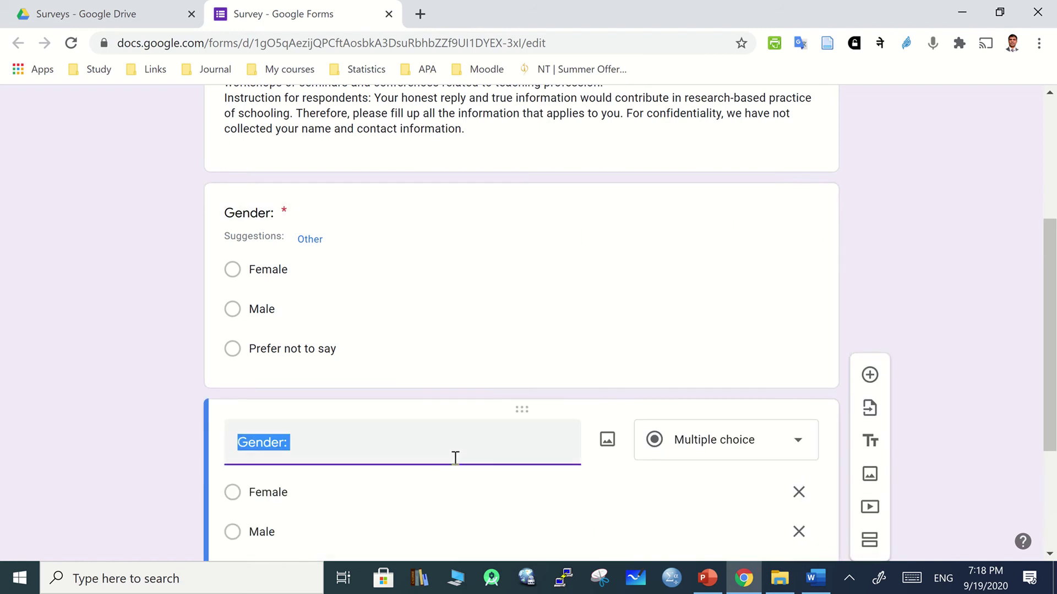
scroll(484, 429, "down", 4)
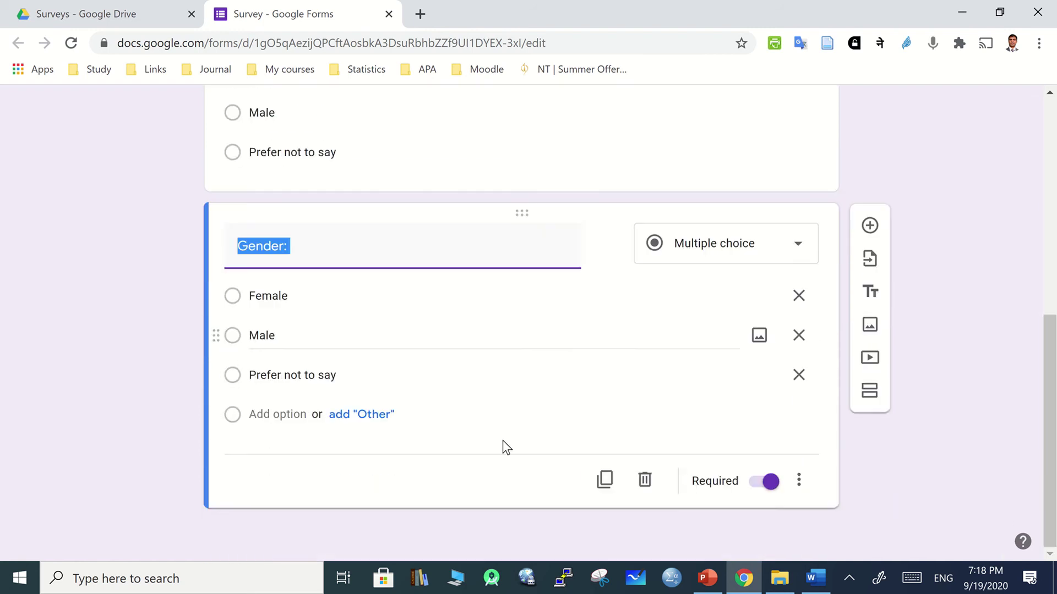
left_click(645, 481)
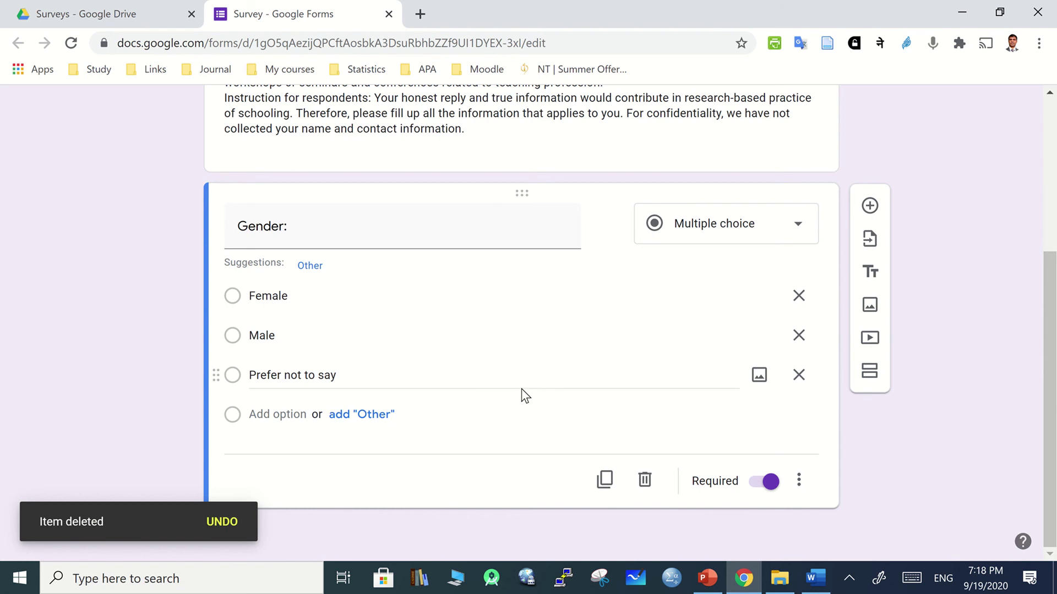
Add a question below Gender with the copied text "Age in years:" and make it required.
scroll(420, 373, "up", 5)
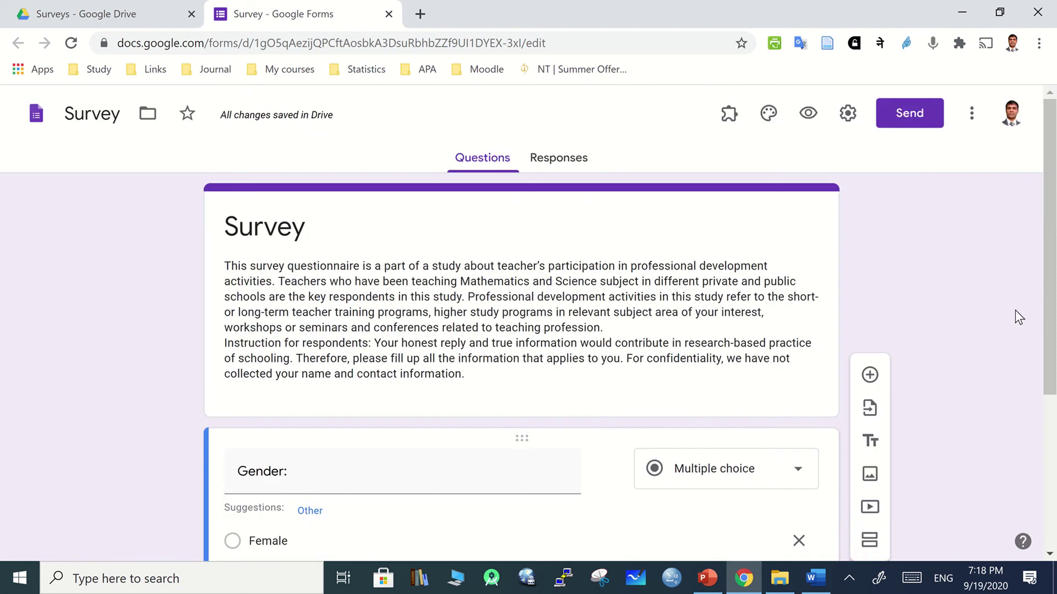
scroll(991, 327, "down", 4)
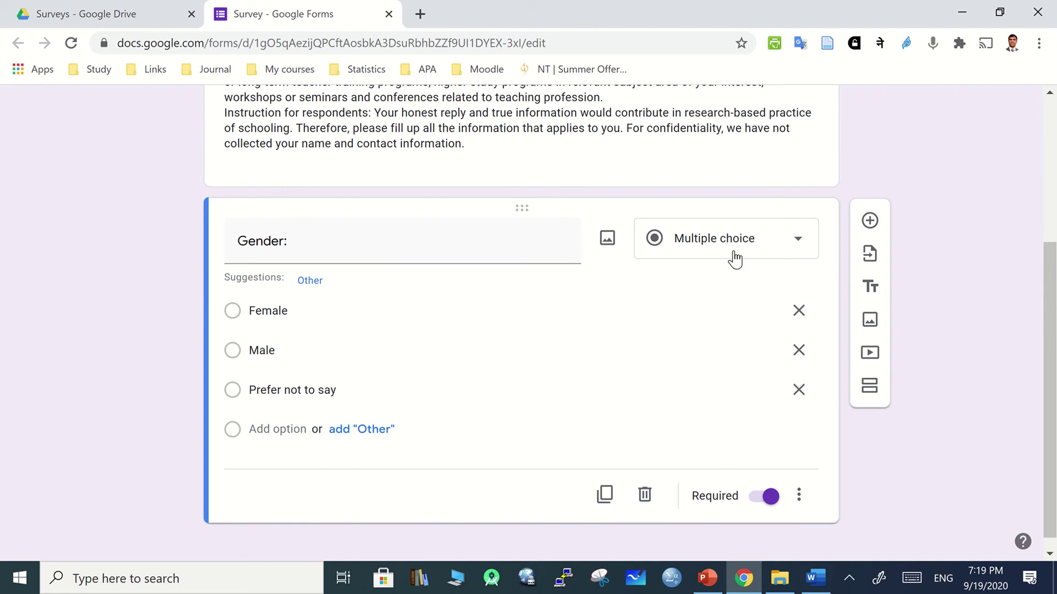
scroll(951, 351, "down", 1)
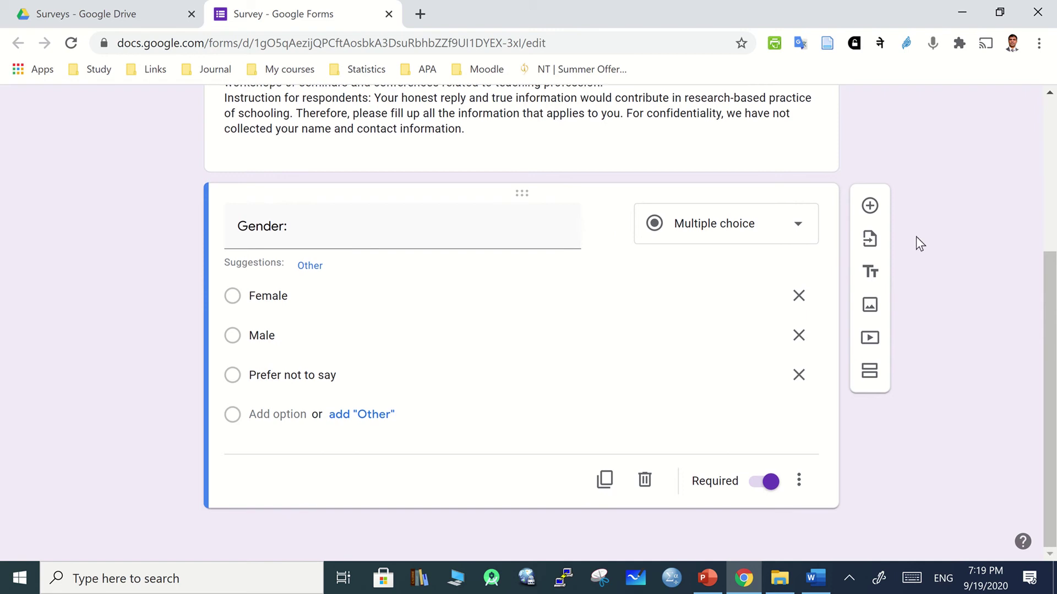
left_click(870, 206)
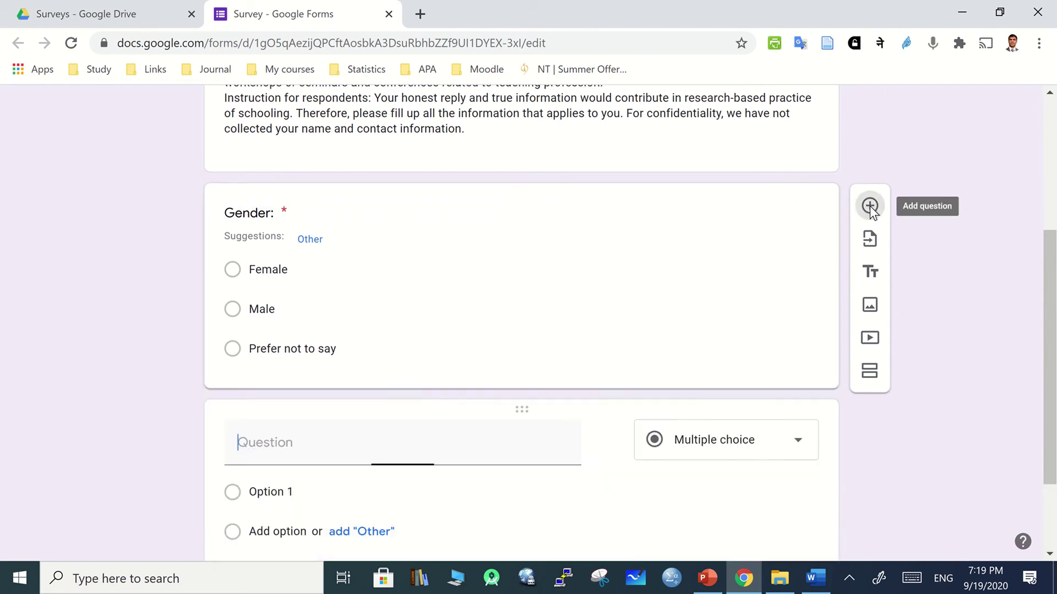
left_click(808, 581)
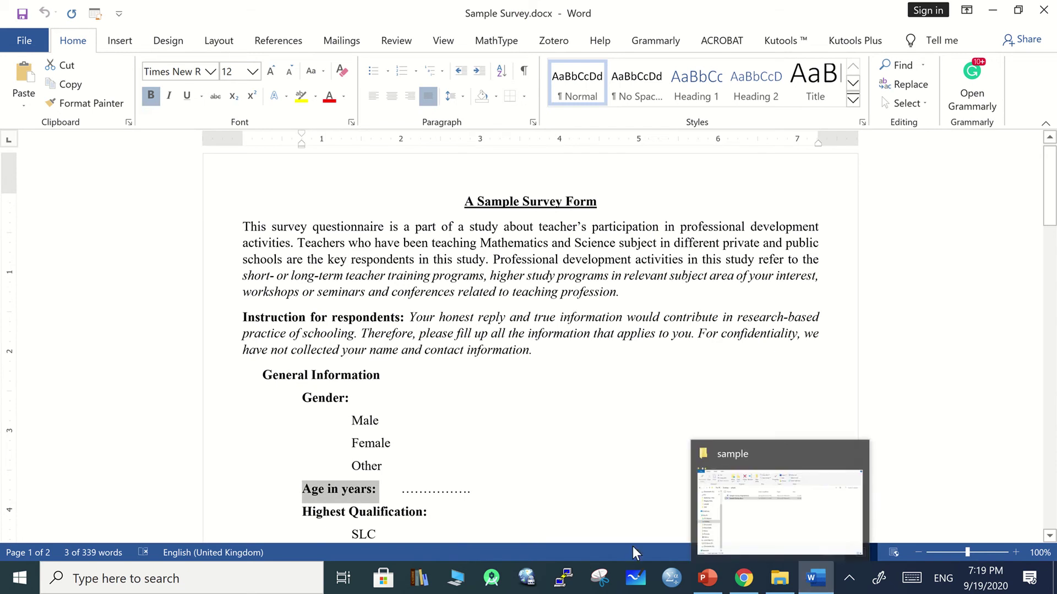
left_click(744, 578)
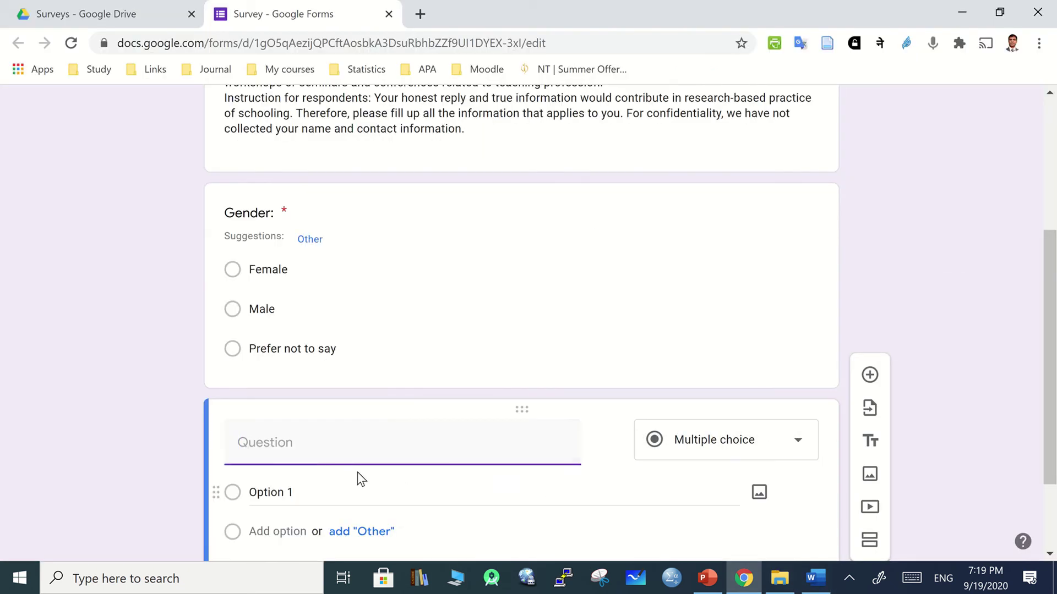
left_click(319, 447)
key("ctrl+v")
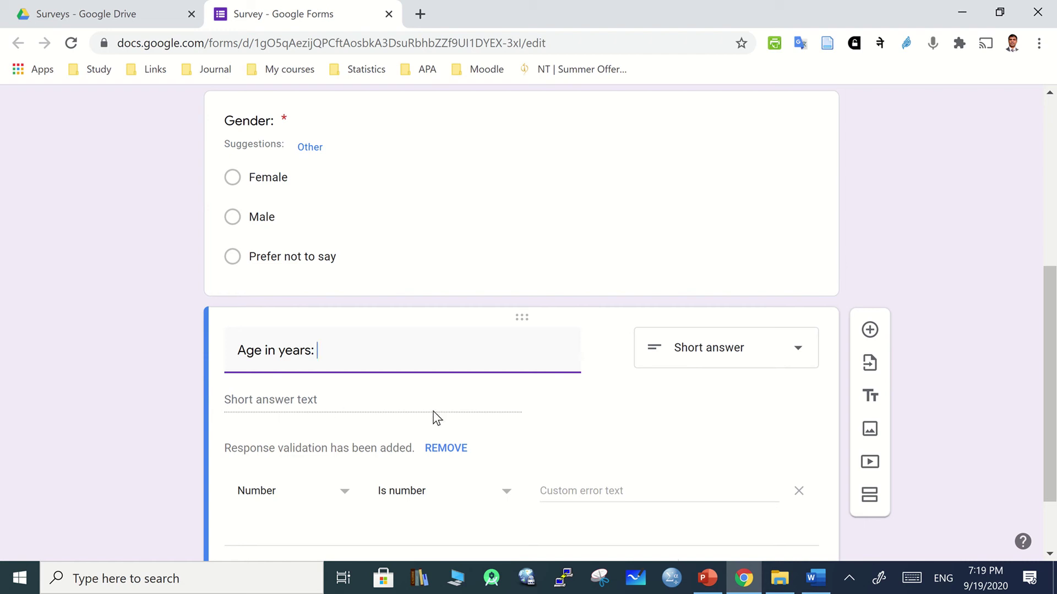
scroll(554, 423, "down", 1)
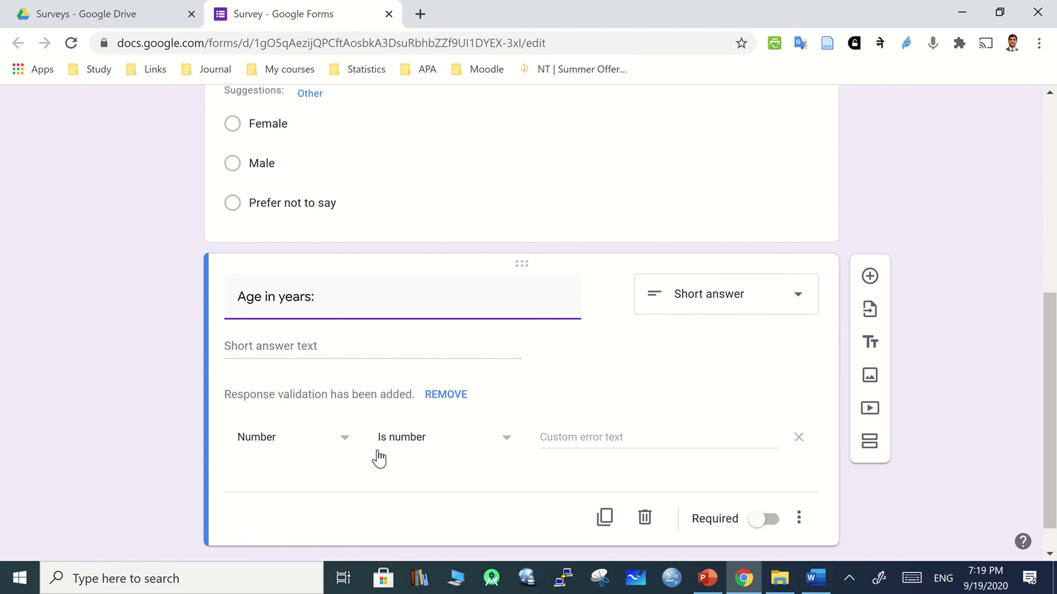
left_click(771, 522)
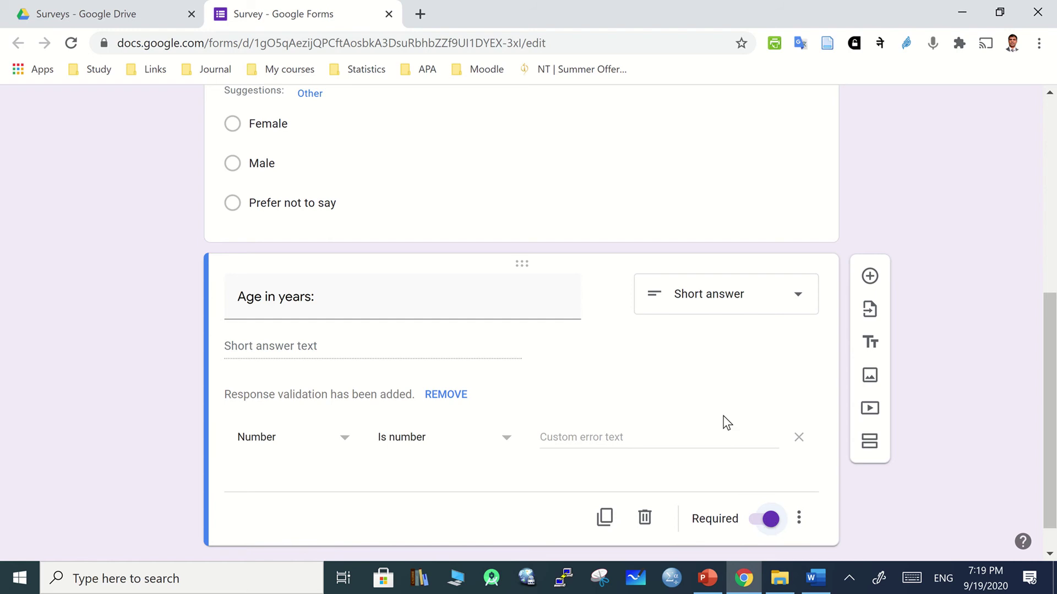
Add another question and fill its text with "Highest Qualification:", copied from Sample Survey.docx in Word.
scroll(726, 422, "down", 1)
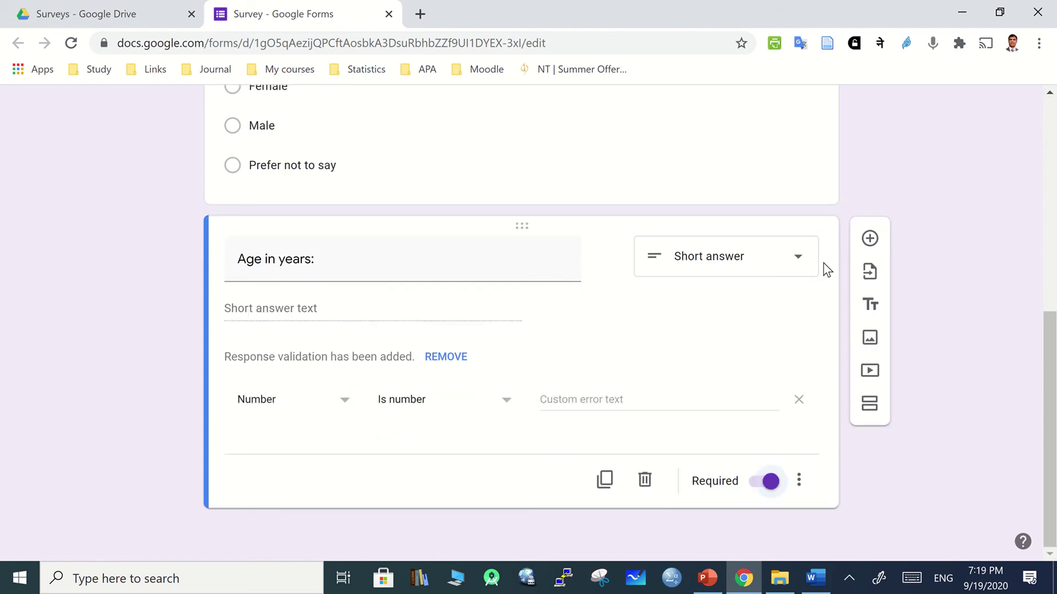
left_click(870, 238)
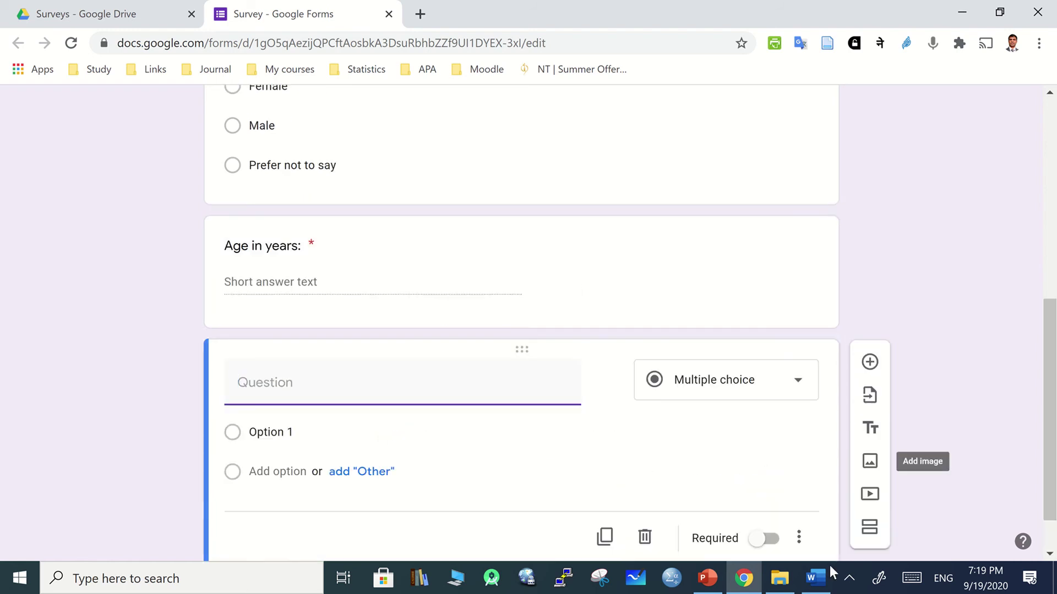
left_click(815, 578)
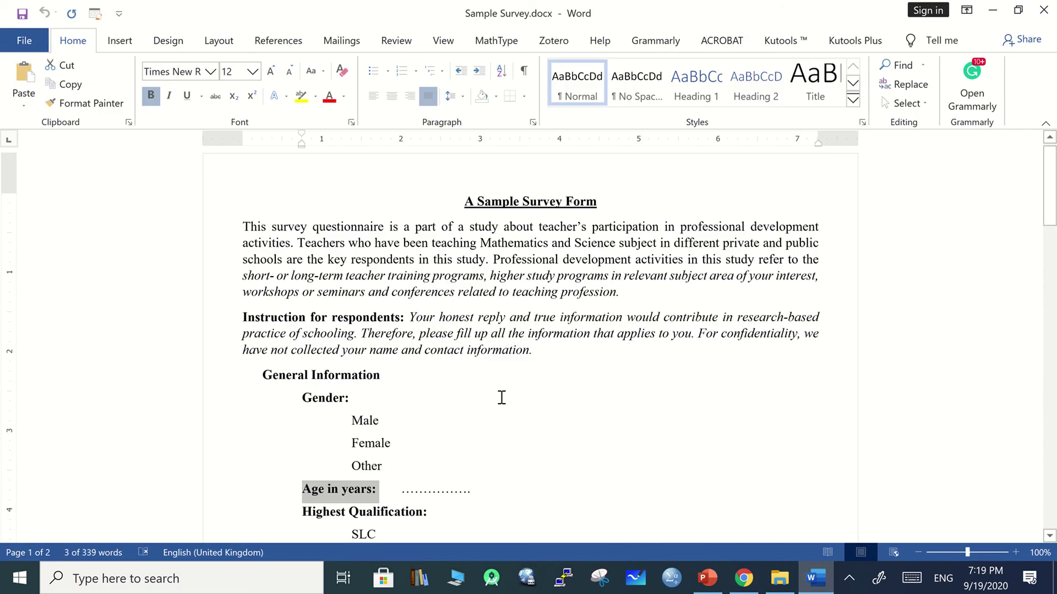
scroll(502, 398, "down", 10)
scroll(501, 397, "up", 6)
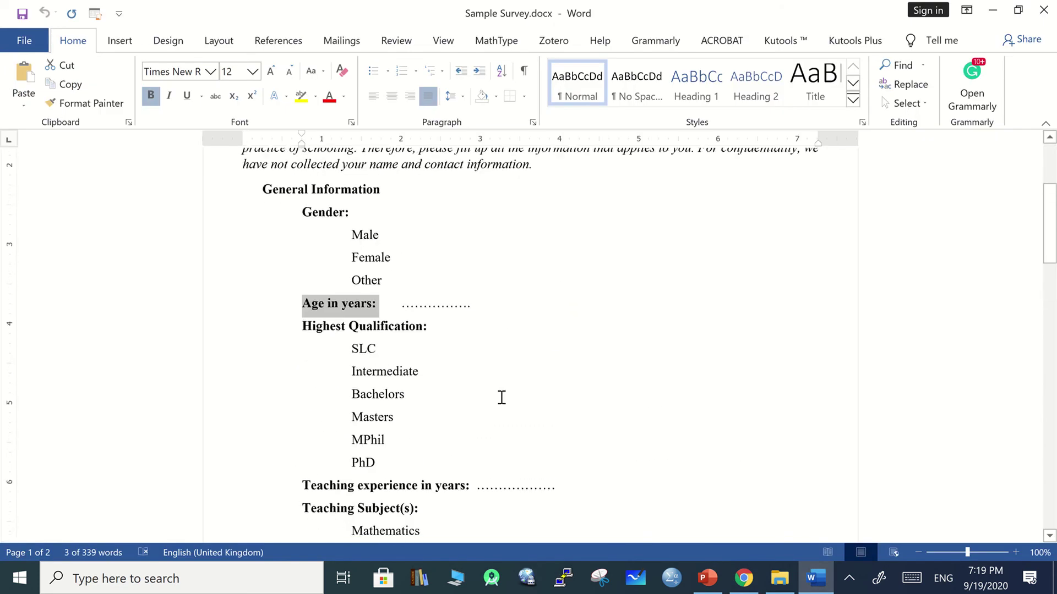
left_click_drag(342, 325, 439, 323)
key("ctrl+c")
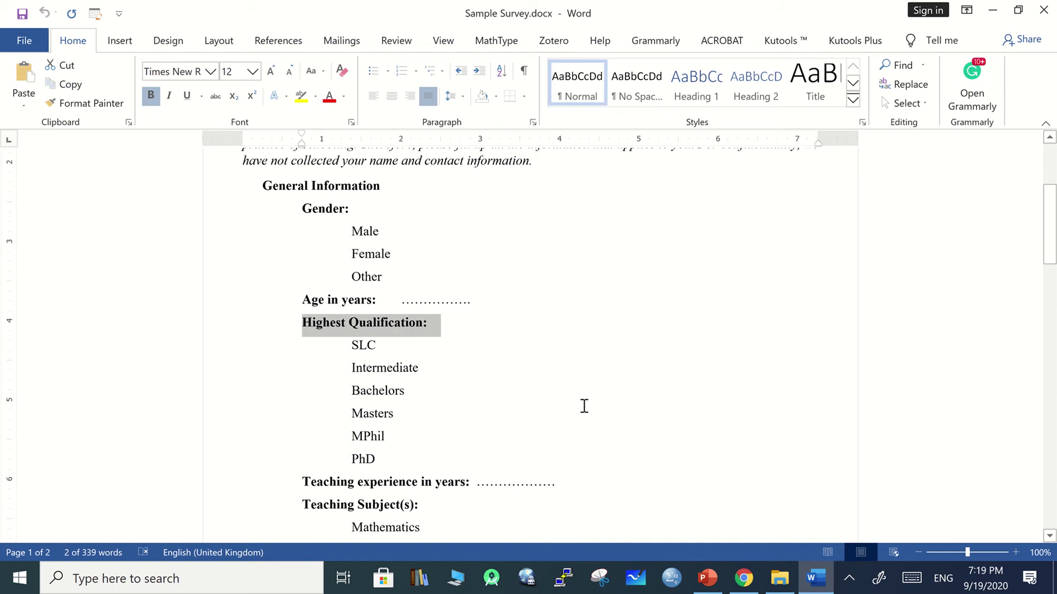
left_click(744, 578)
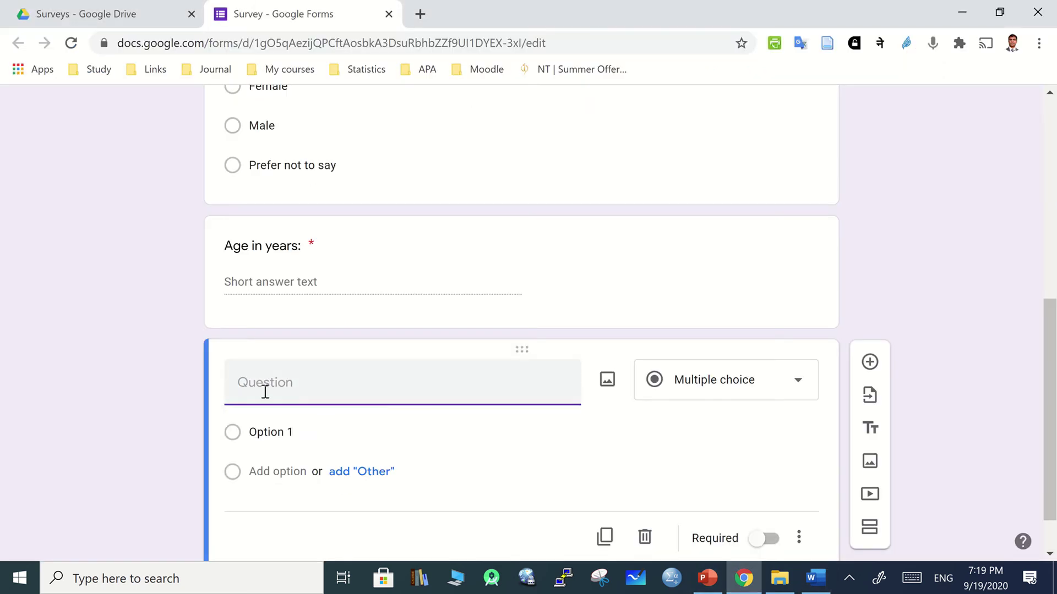
key("ctrl+v")
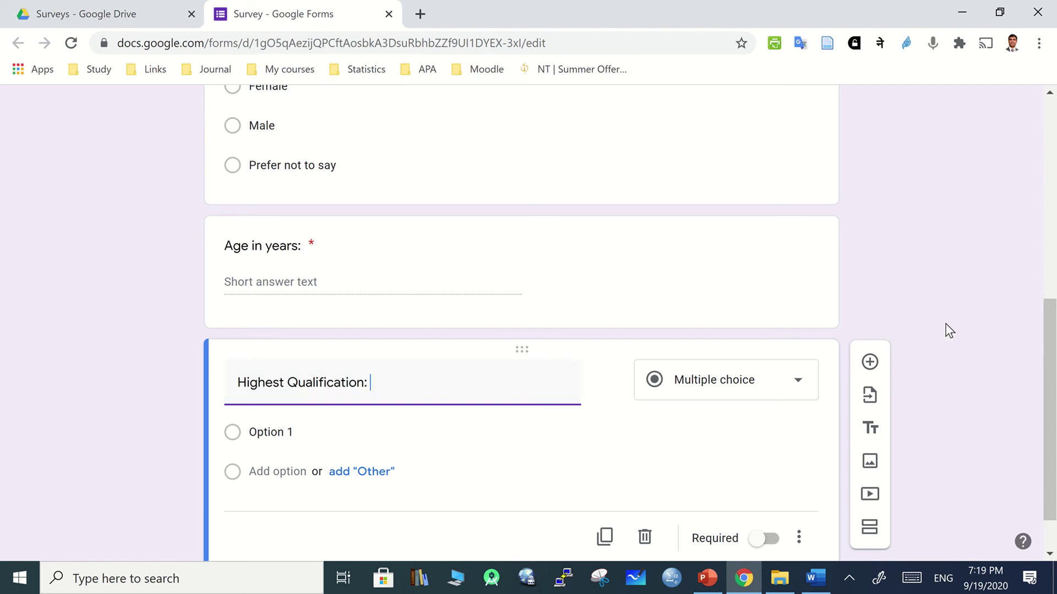
Replace Option 1 of Highest Qualification with SLC, Intermediate, Bachelors, Masters, MPhil and PhD, copied from Sample Survey.docx in Word.
scroll(496, 429, "down", 1)
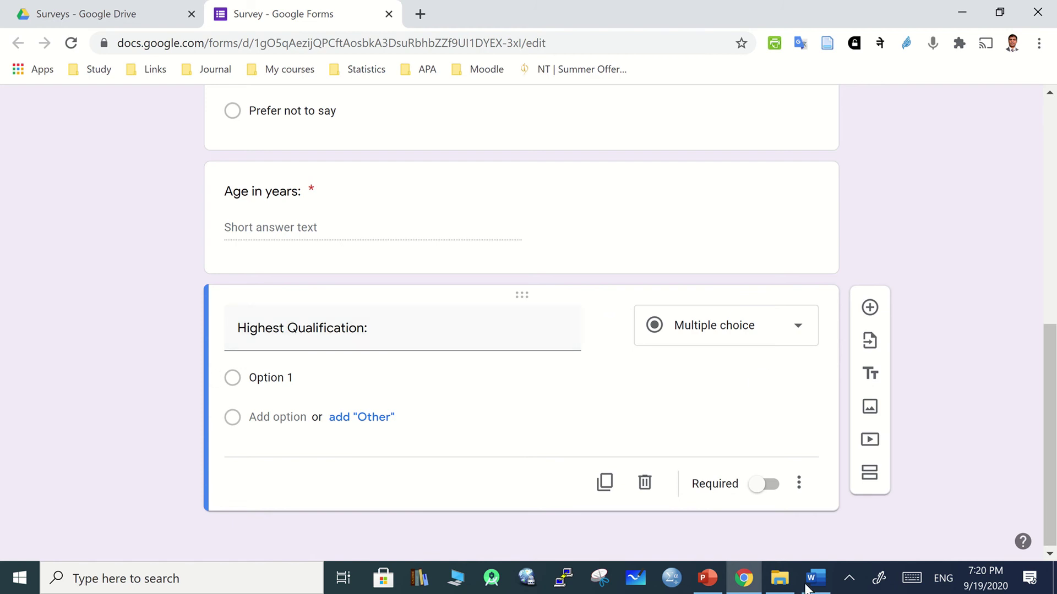
key("alt+Tab")
left_click(435, 416)
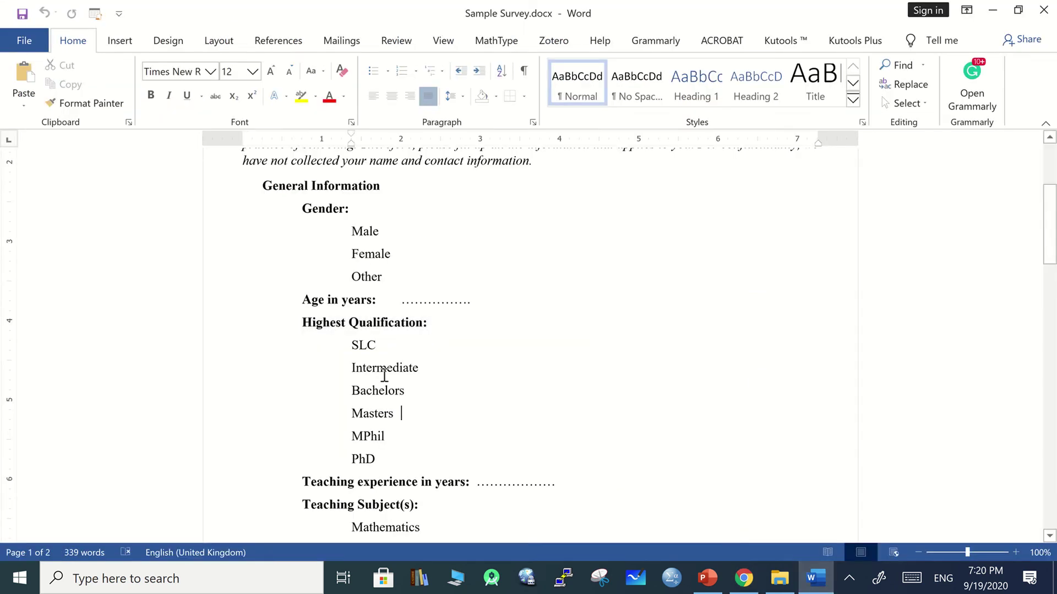
left_click_drag(348, 347, 380, 460)
key("ctrl+c")
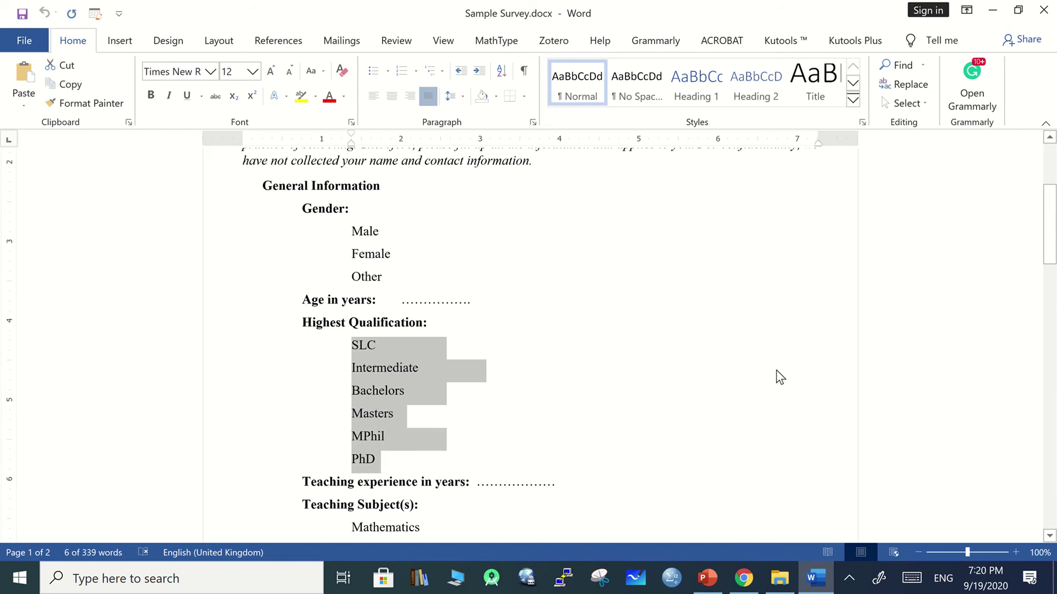
left_click(992, 10)
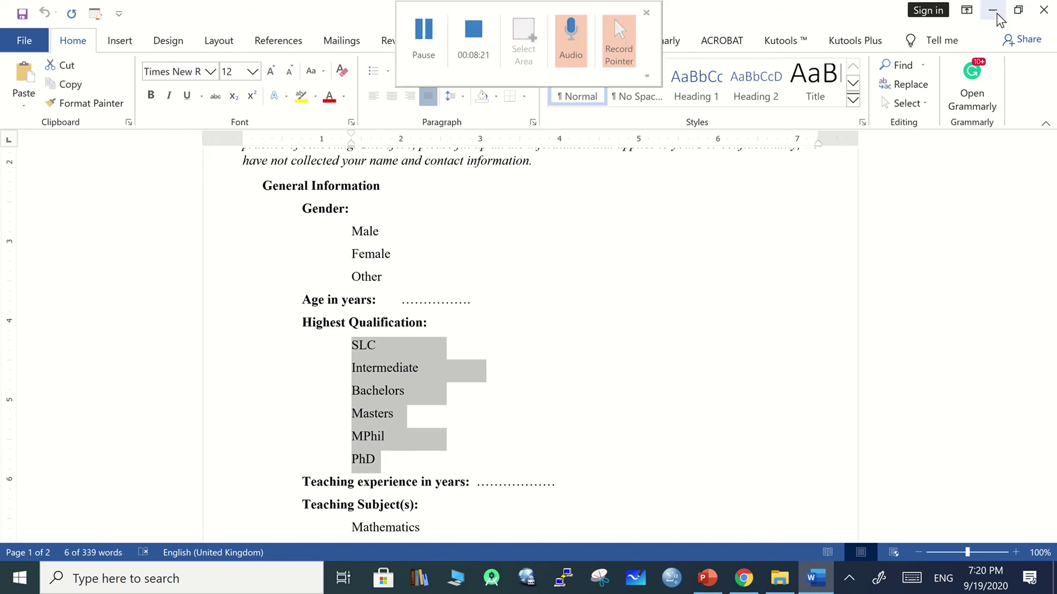
left_click(272, 380)
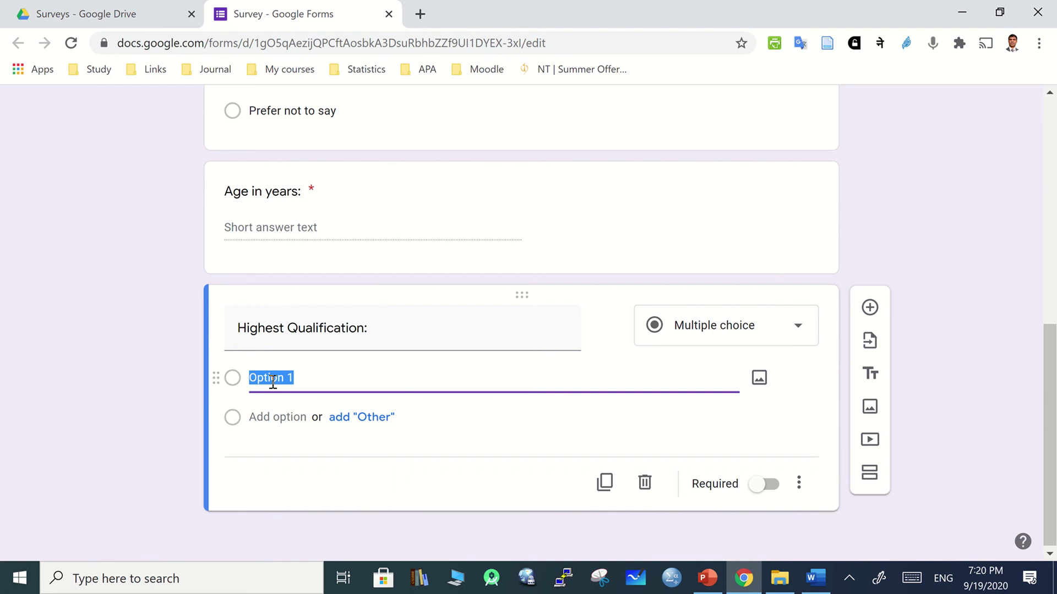
key("ctrl+v")
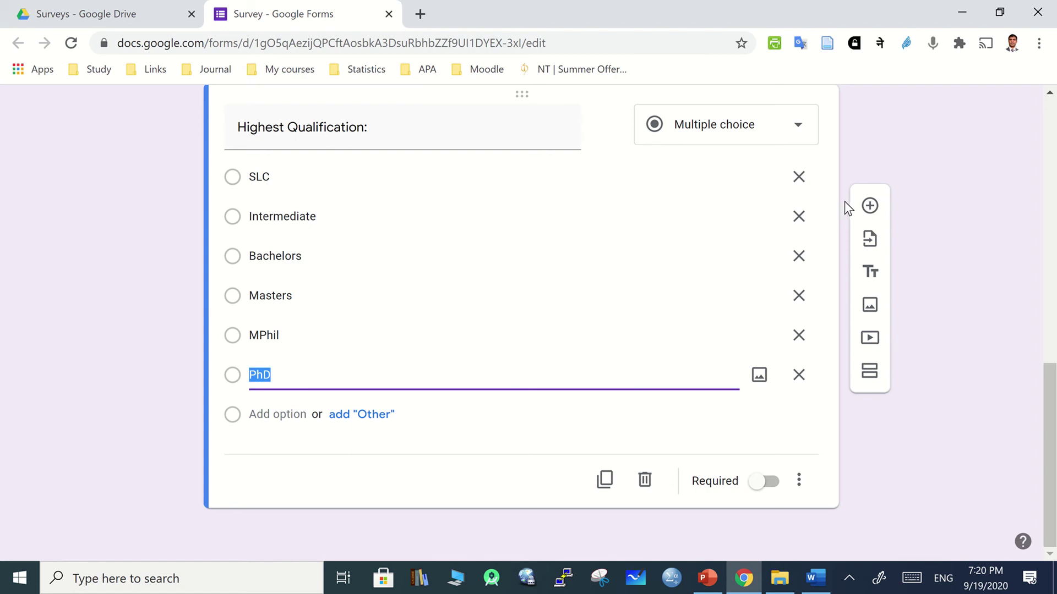
Add a blank question below Highest Qualification and make the Highest Qualification question required.
left_click(870, 207)
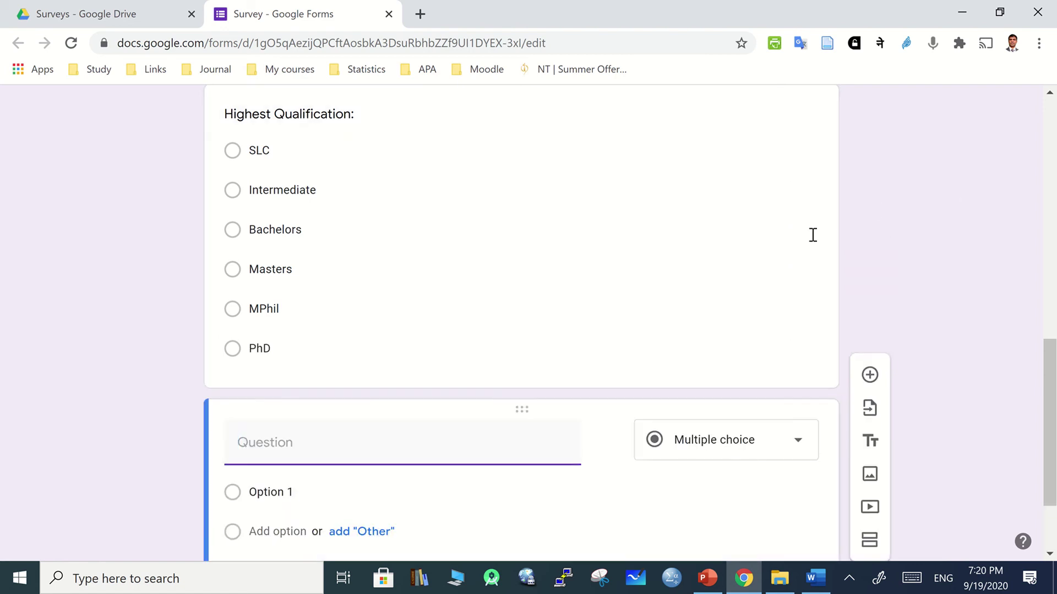
left_click(499, 279)
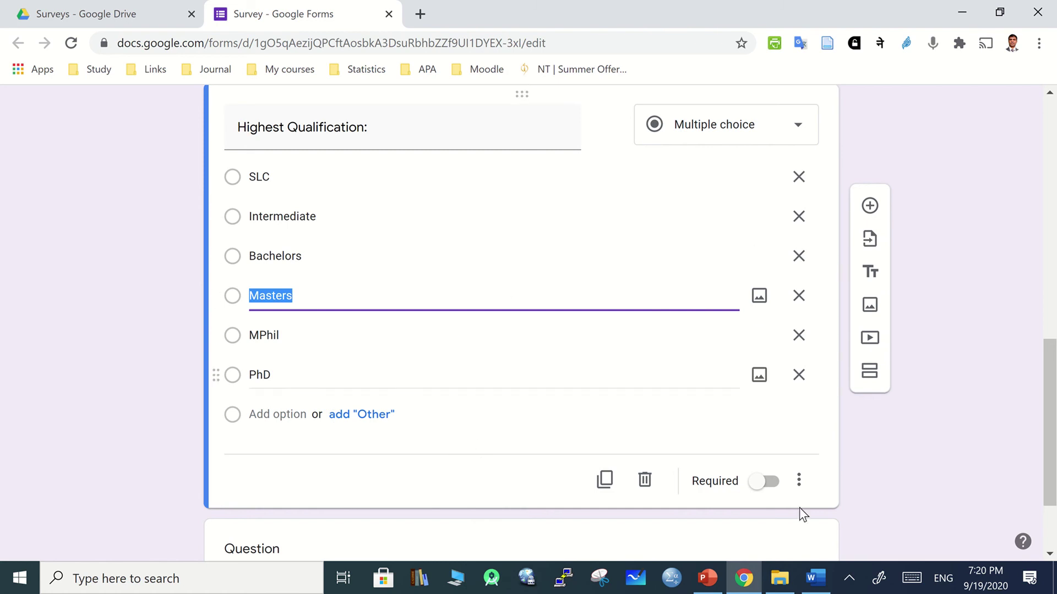
left_click(771, 490)
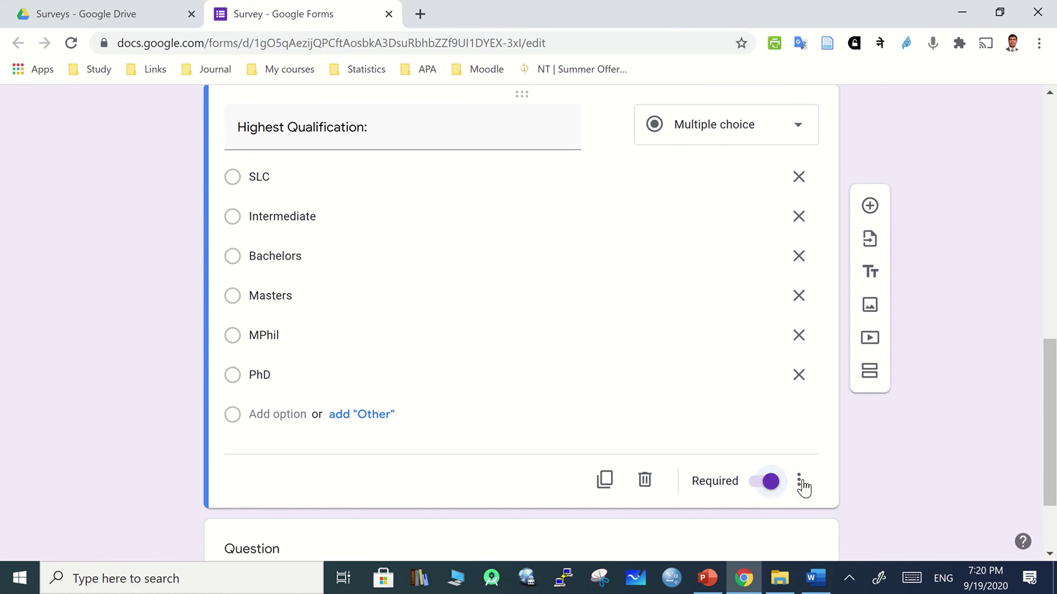
scroll(865, 473, "up", 4)
scroll(865, 472, "up", 3)
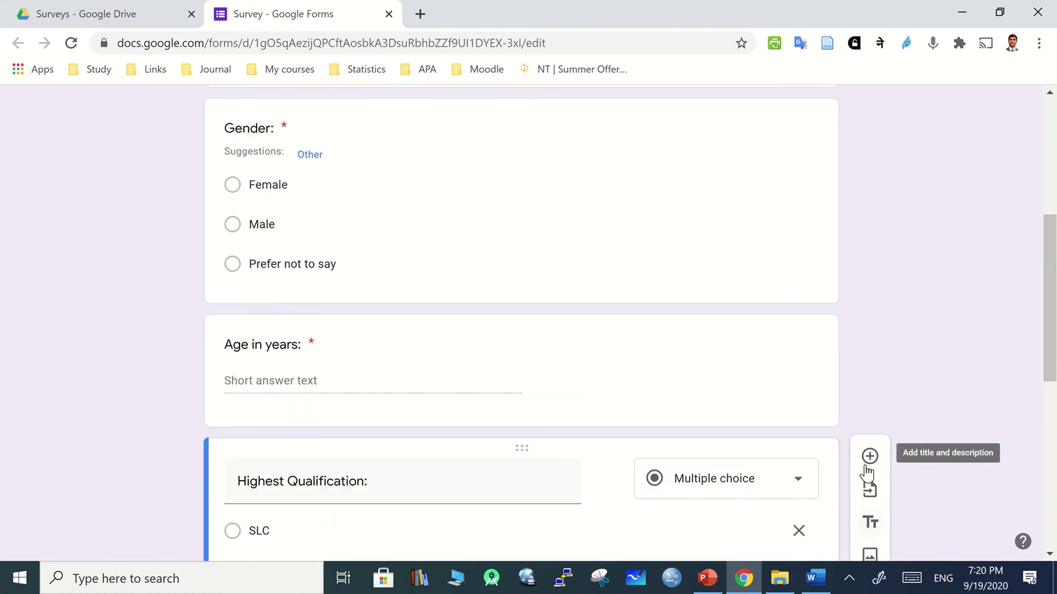
scroll(592, 314, "up", 1)
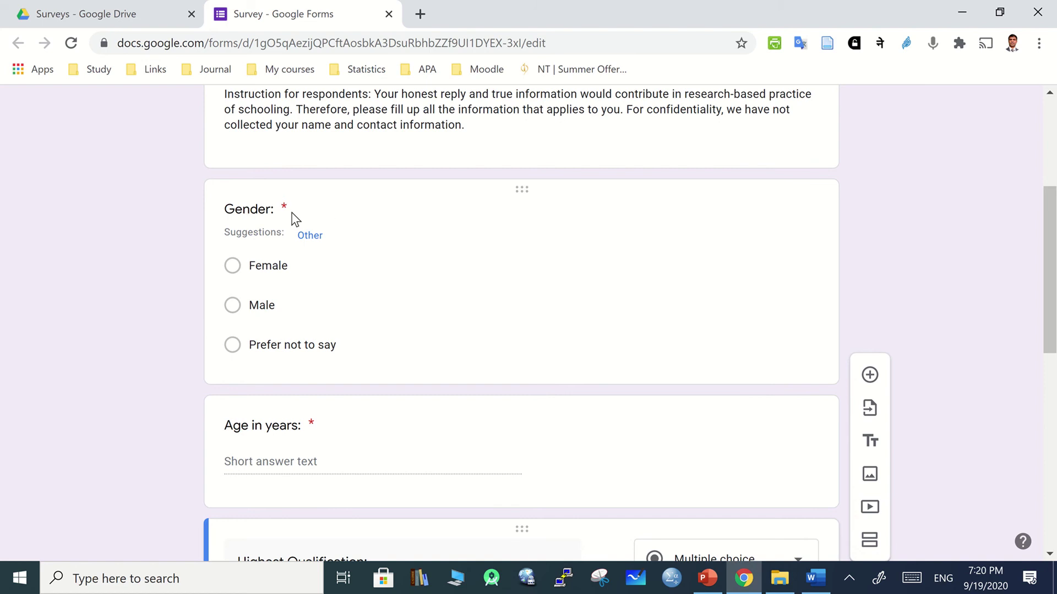
scroll(440, 435, "down", 3)
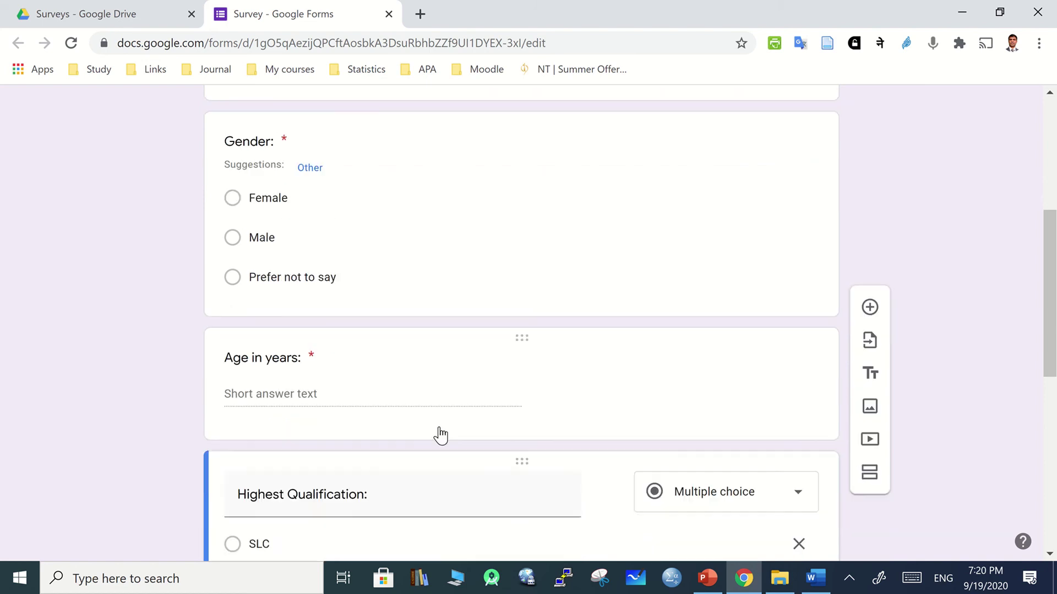
scroll(443, 435, "down", 6)
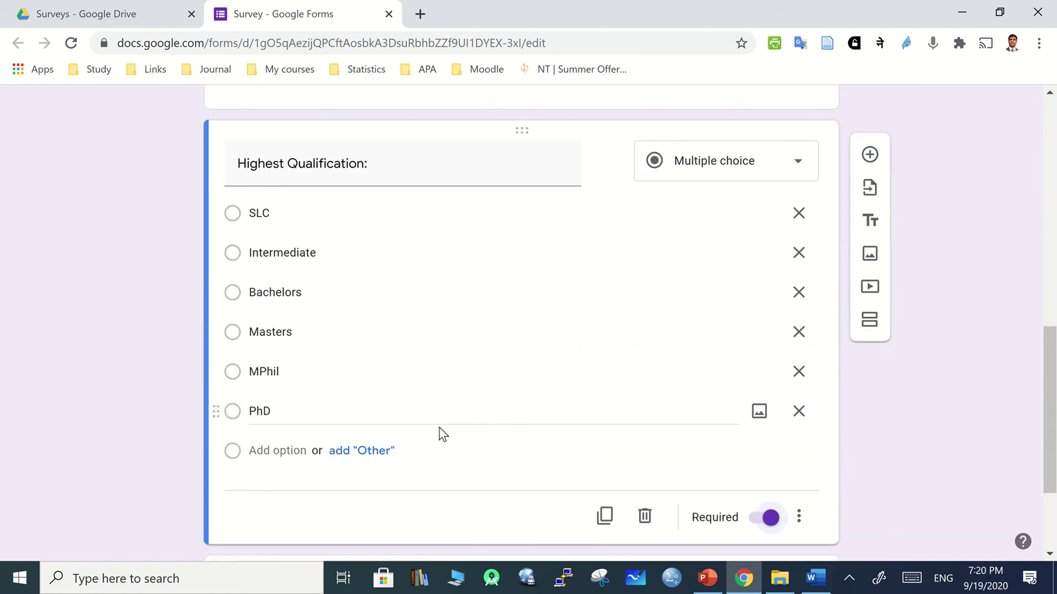
scroll(444, 434, "down", 1)
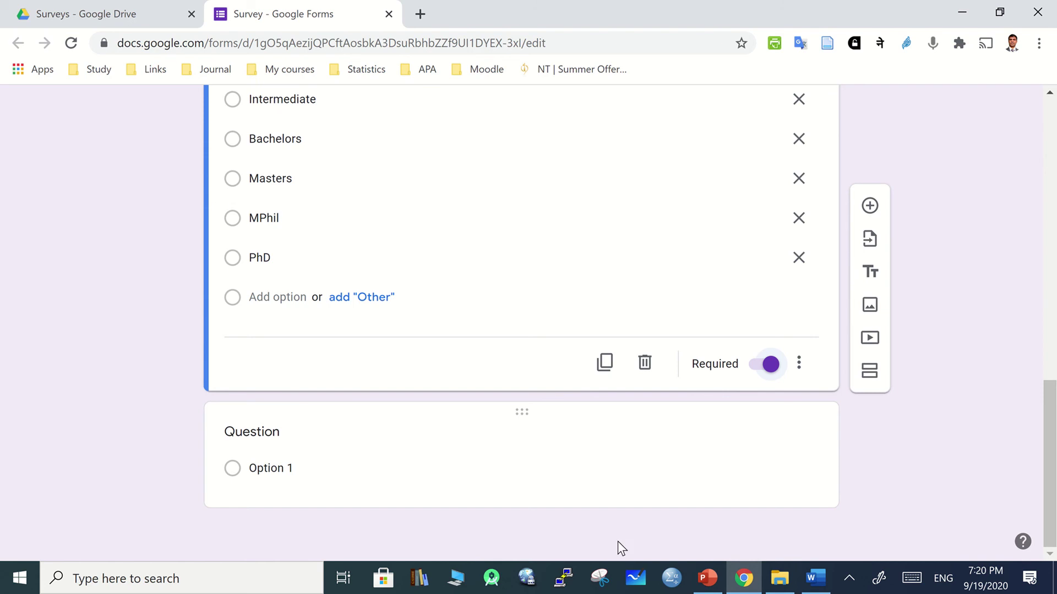
Copy the "Teaching experience in years:" label from Sample Survey.docx in Word and return to the form in Chrome.
left_click(815, 578)
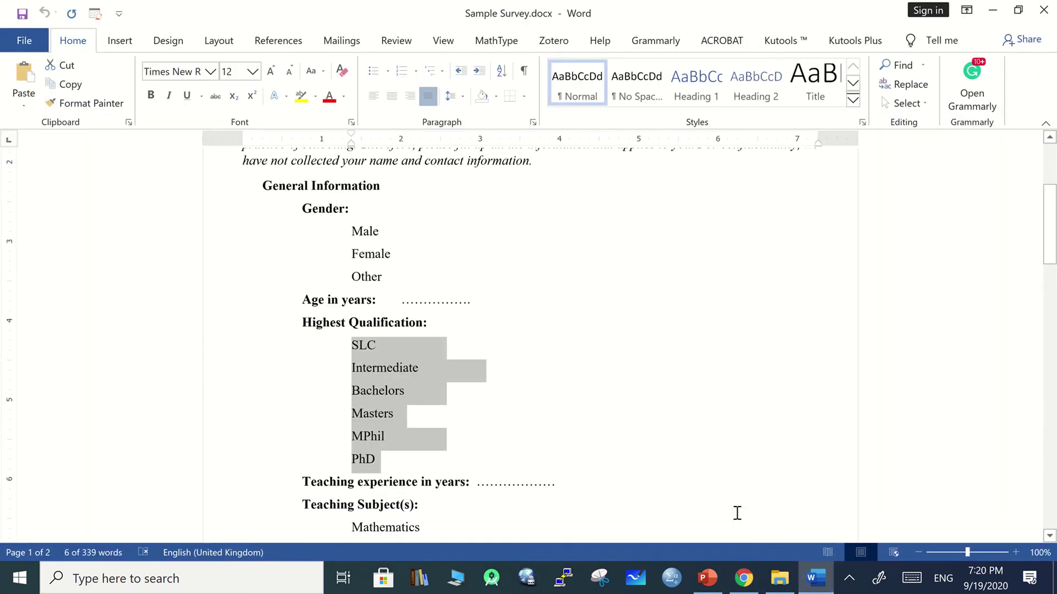
scroll(477, 424, "down", 5)
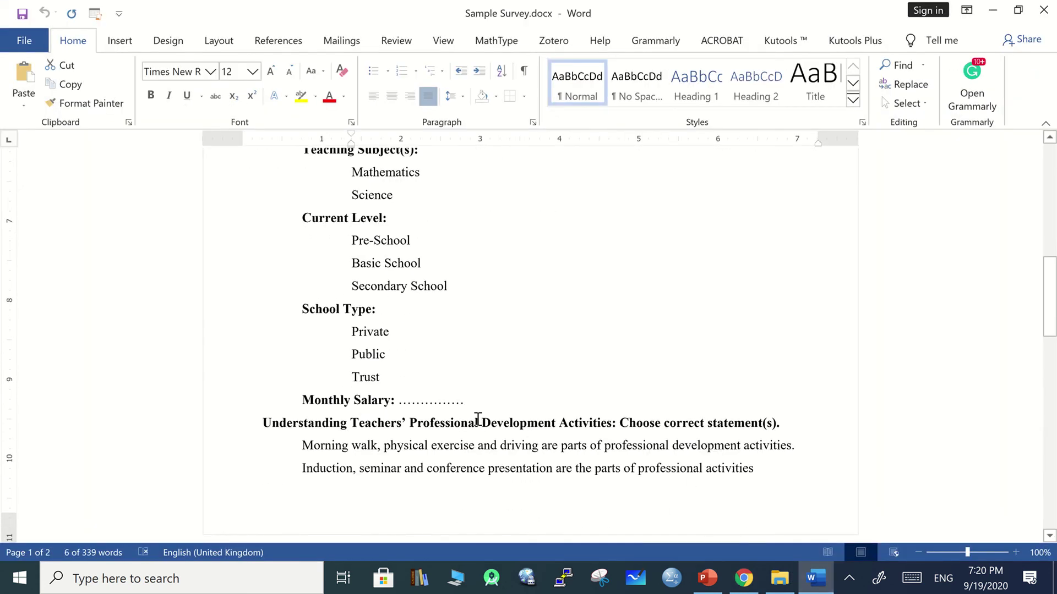
scroll(477, 421, "up", 3)
left_click_drag(318, 309, 470, 322)
key("ctrl+c")
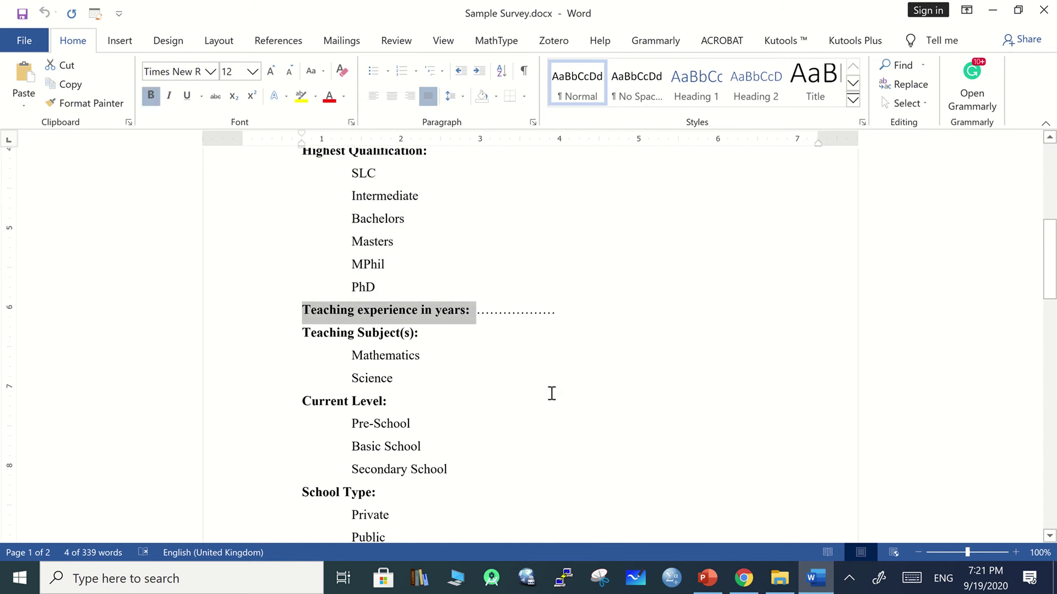
left_click(708, 577)
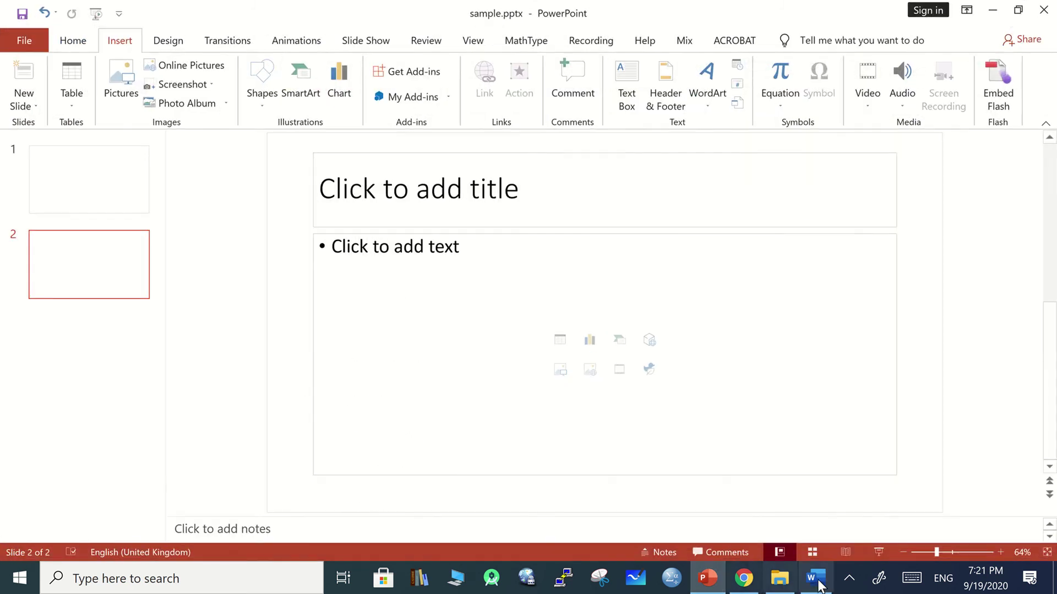
left_click(744, 578)
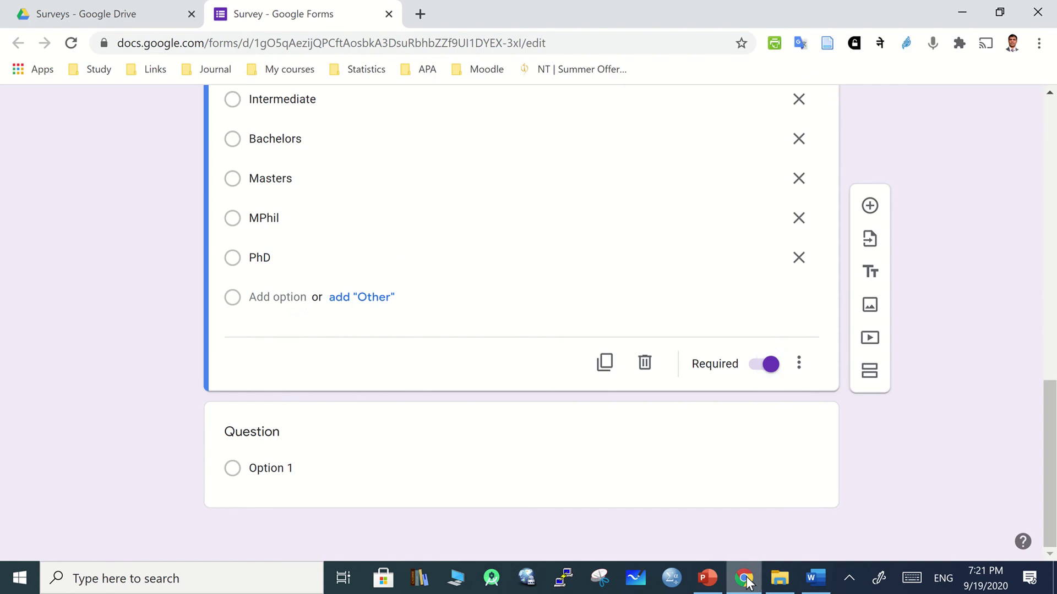
Fill the blank question below Highest Qualification with the copied text "Teaching experience in years:".
left_click(284, 440)
key("ctrl+v")
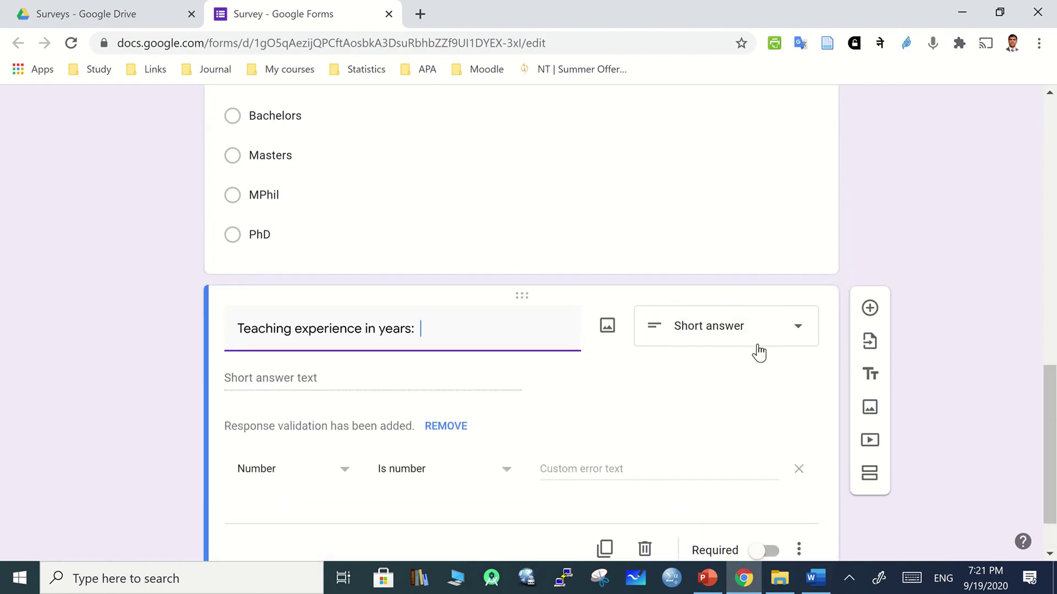
scroll(530, 405, "down", 1)
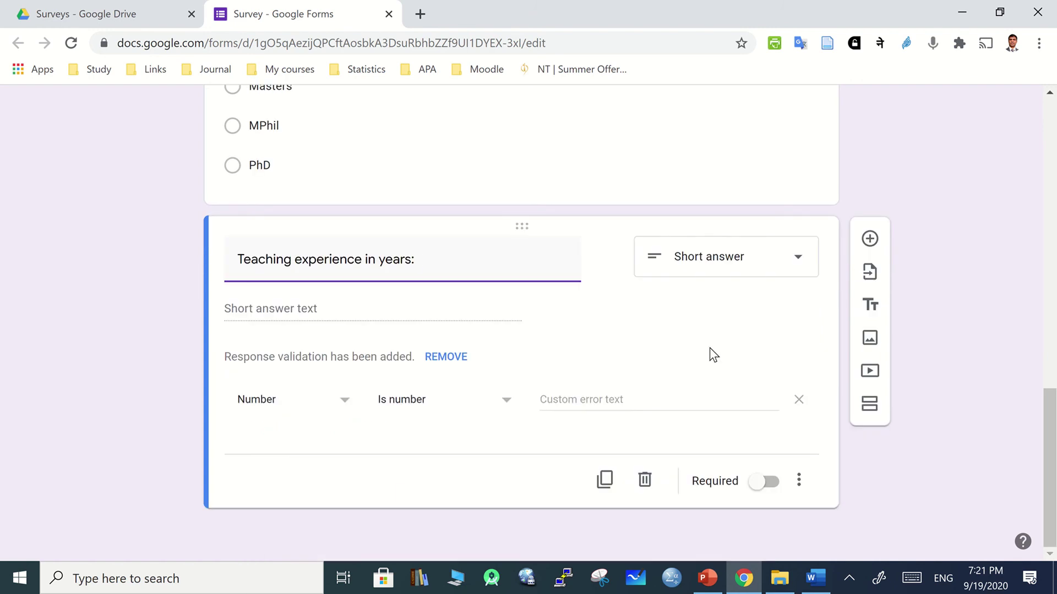
left_click(795, 277)
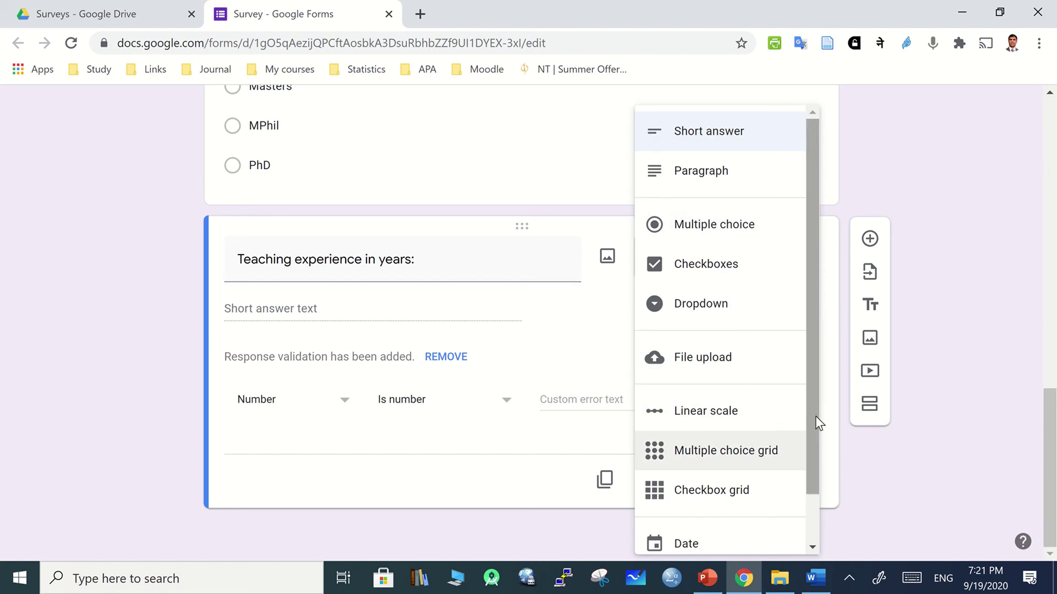
scroll(809, 534, "down", 1)
scroll(808, 279, "up", 1)
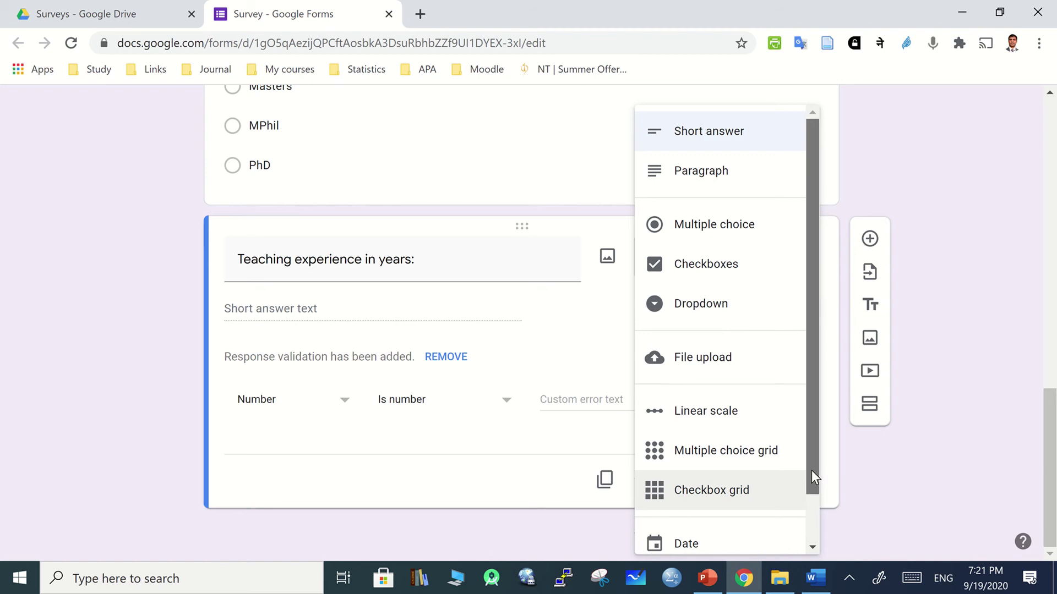
left_click_drag(811, 470, 809, 537)
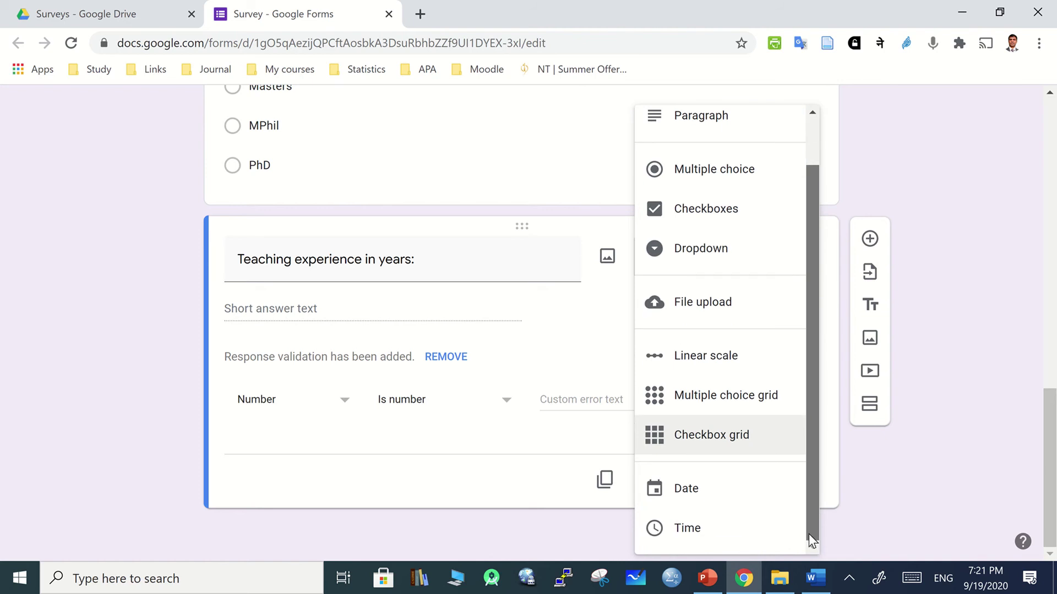
left_click(919, 438)
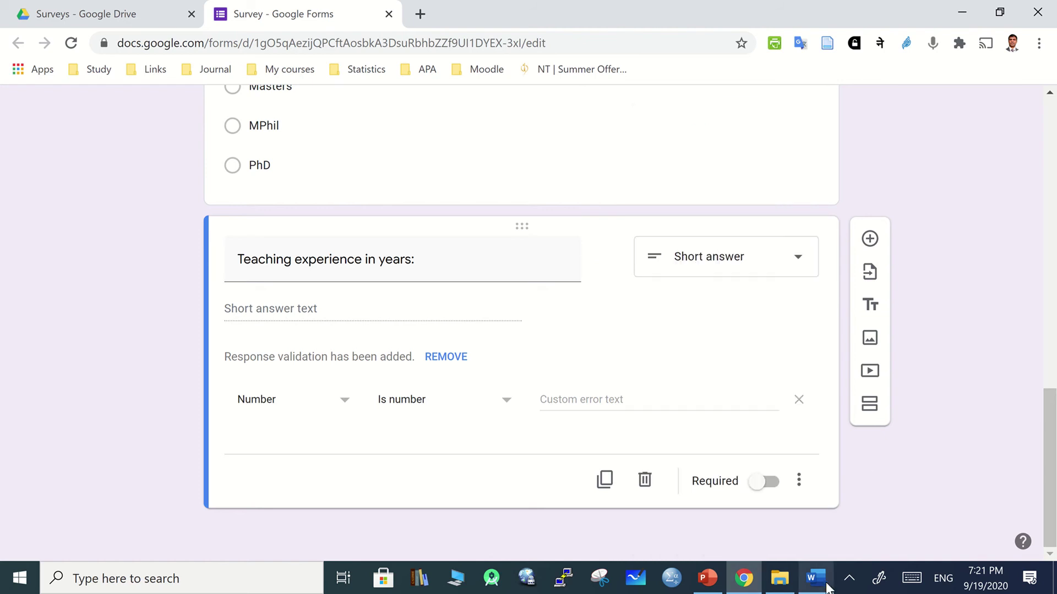
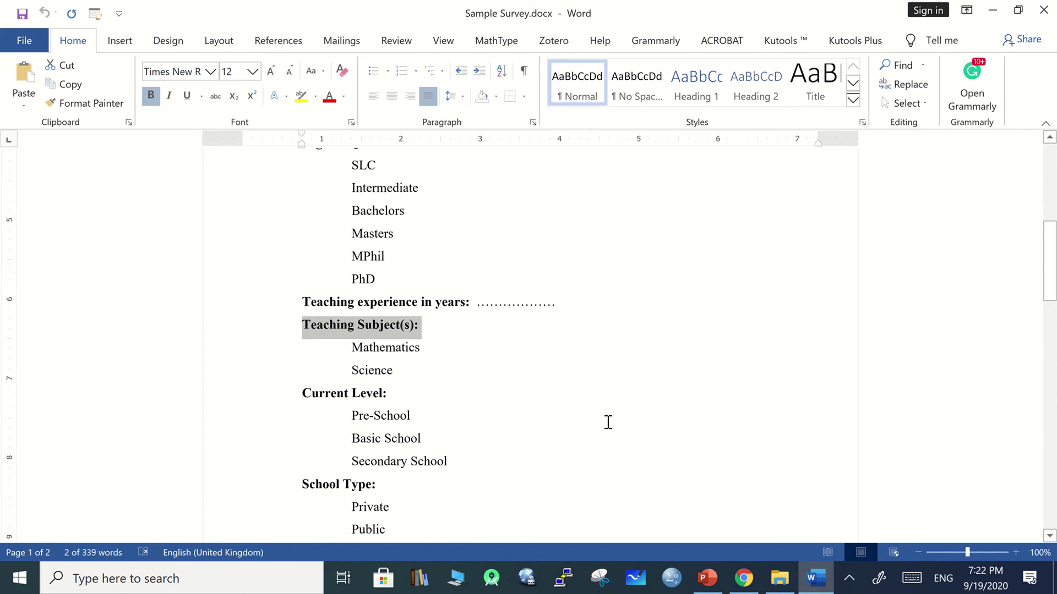
Replace Option 1 of Teaching Subject(s) with Mathematics and Science, copied from Sample Survey.docx in Word.
left_click(608, 423)
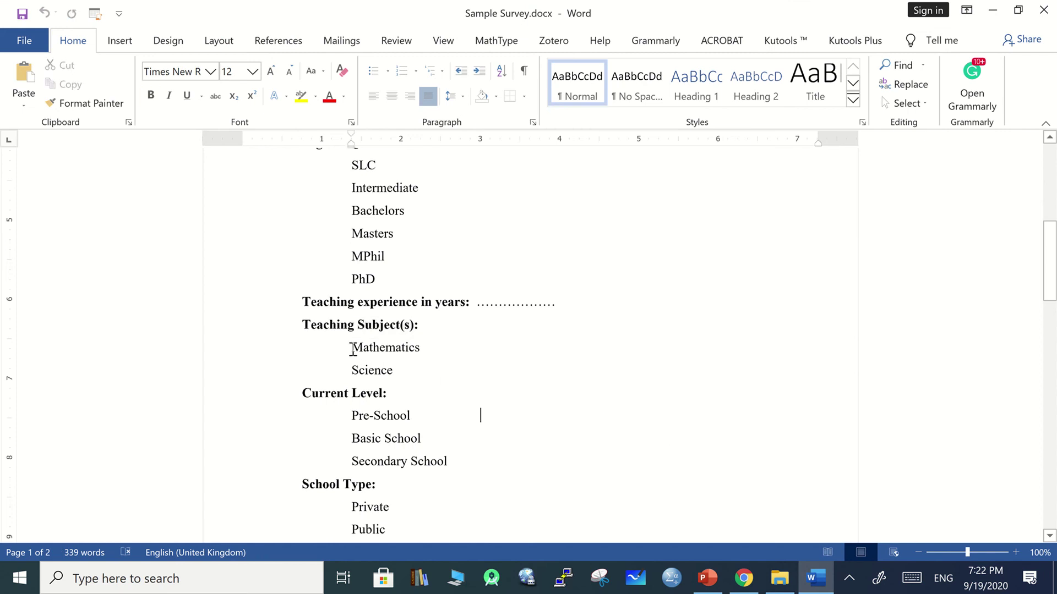
left_click_drag(352, 349, 400, 372)
key("ctrl+c")
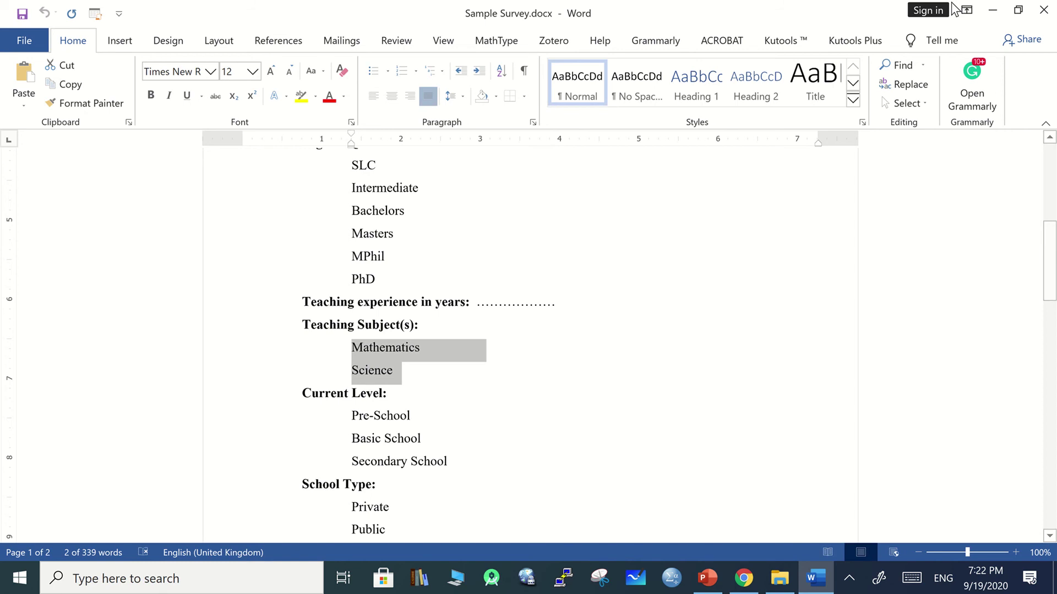
left_click(743, 578)
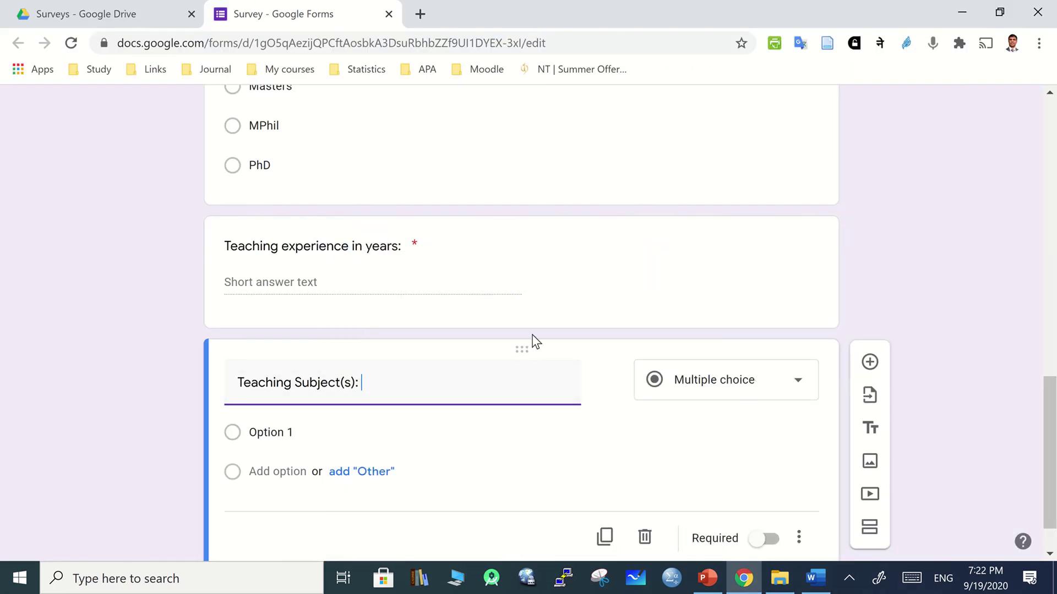
scroll(483, 330, "down", 1)
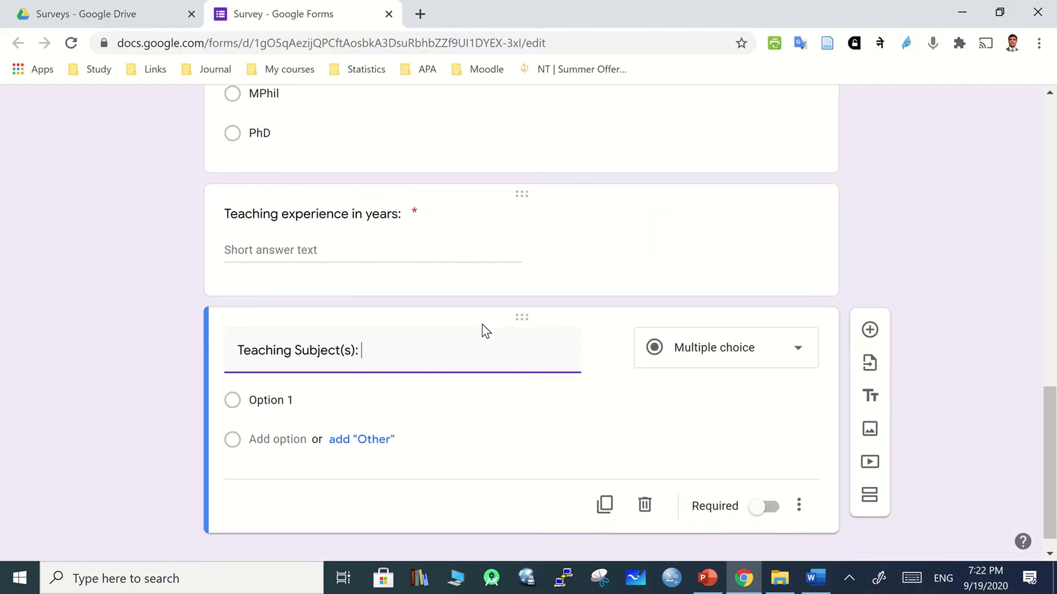
left_click(254, 390)
key("ctrl+v")
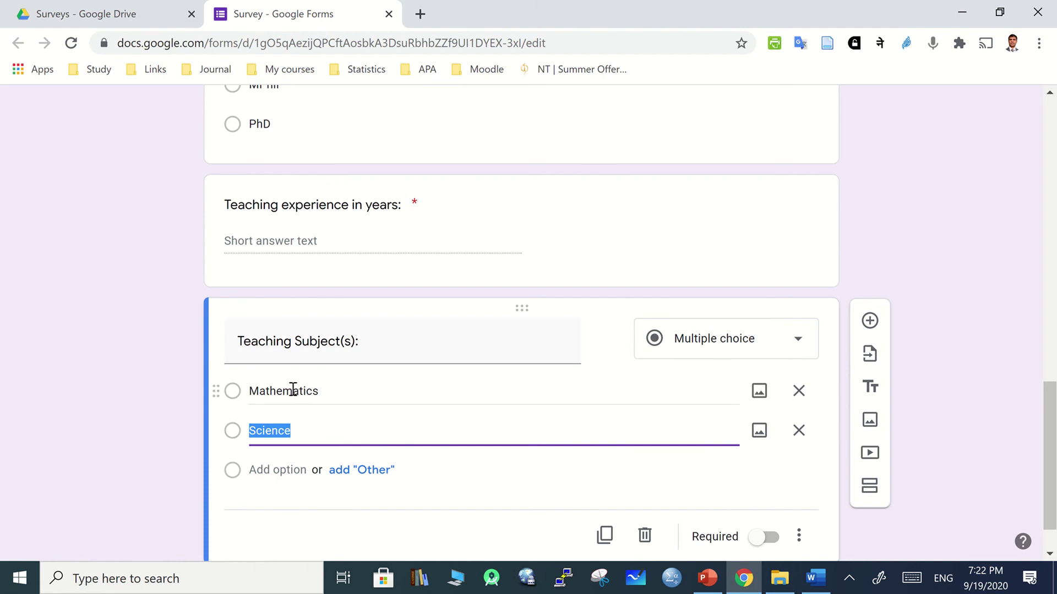
Change the Teaching Subject(s) question type to Checkboxes and make the question required.
left_click(798, 347)
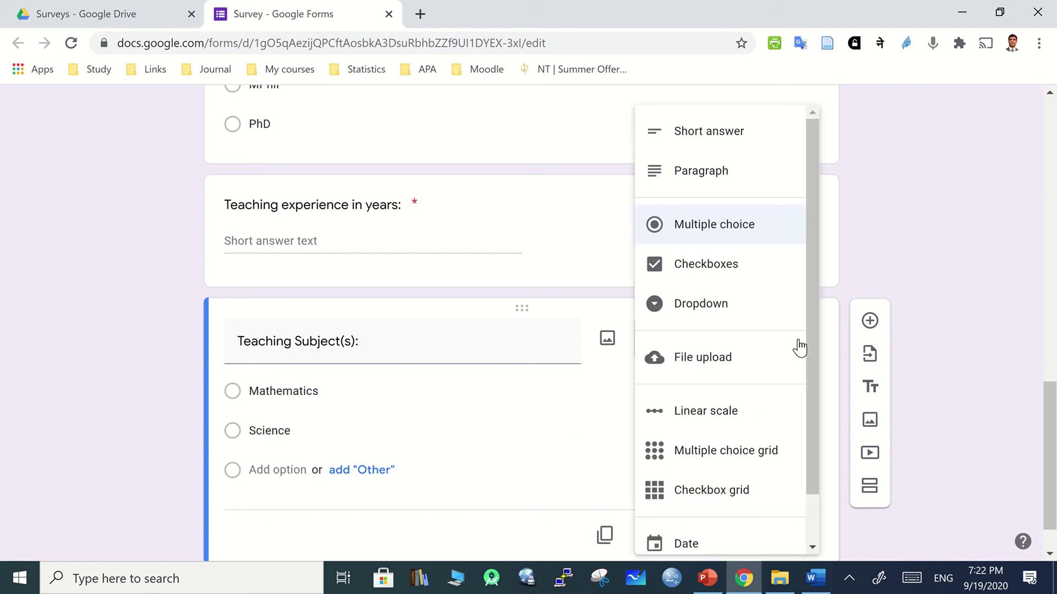
left_click(711, 273)
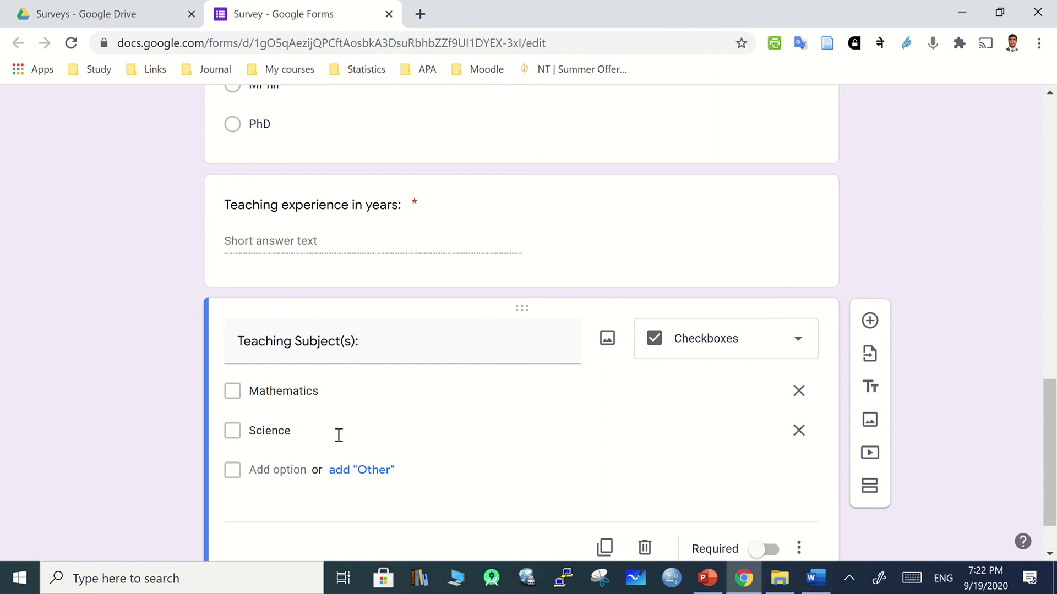
left_click(782, 347)
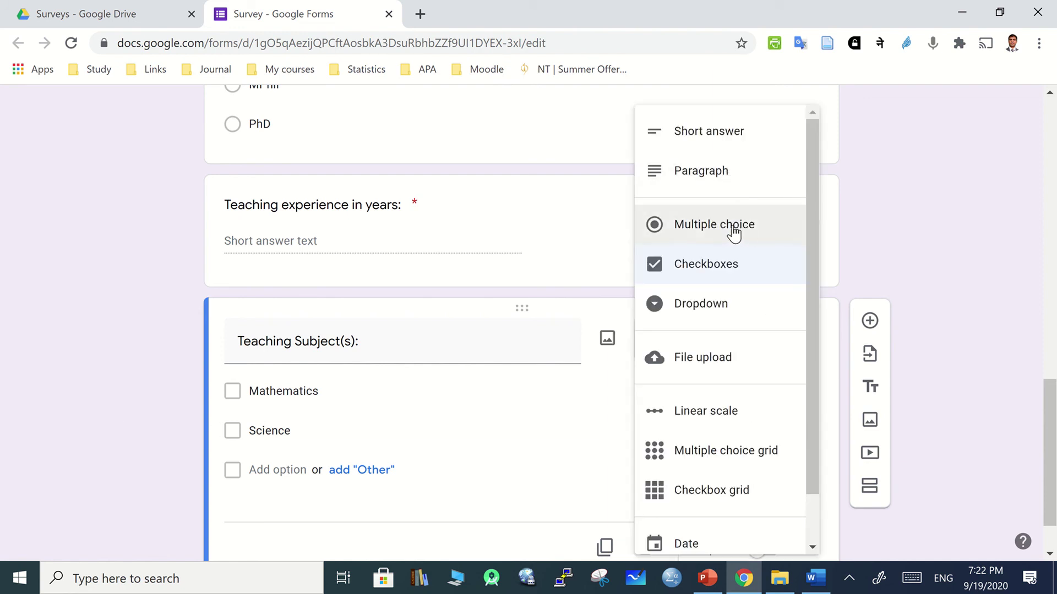
left_click(972, 243)
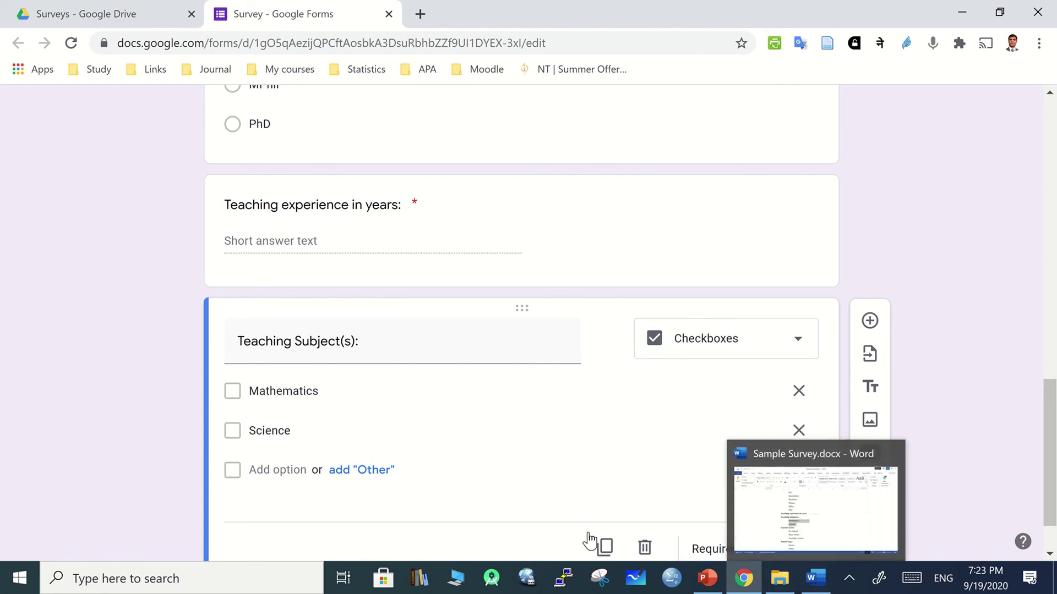
left_click(766, 548)
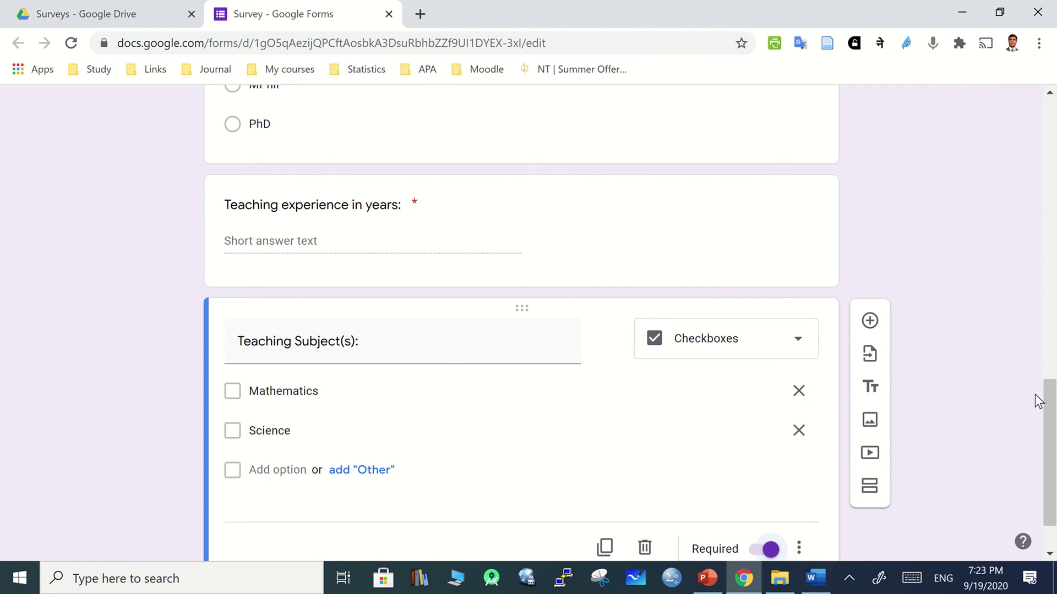
Add a question below Teaching Subject(s) and fill its text with "Current Level:", copied from Sample Survey.docx in Word.
left_click(813, 578)
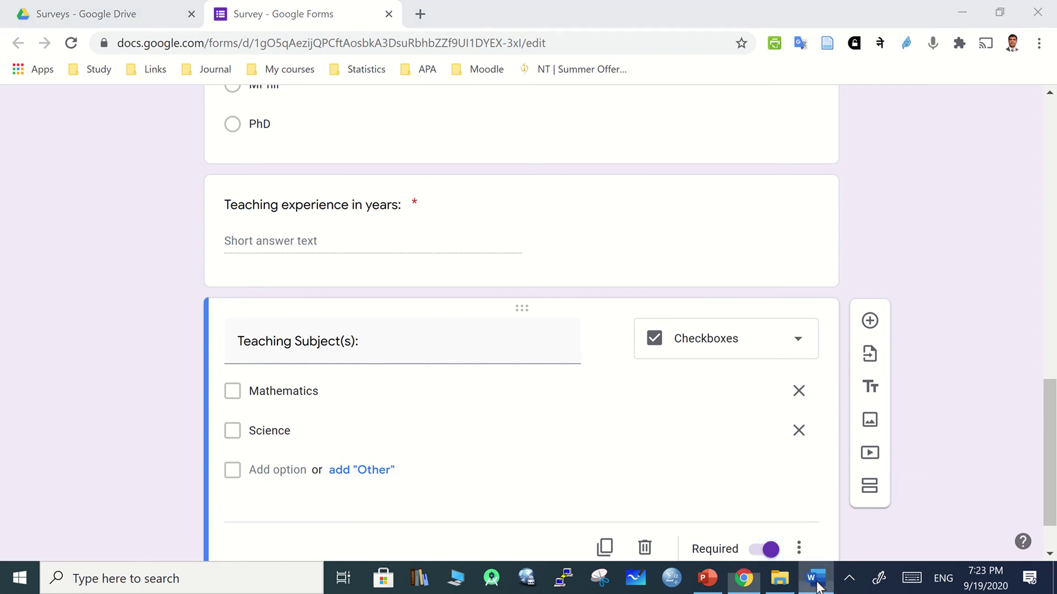
left_click(599, 415)
scroll(599, 415, "down", 5)
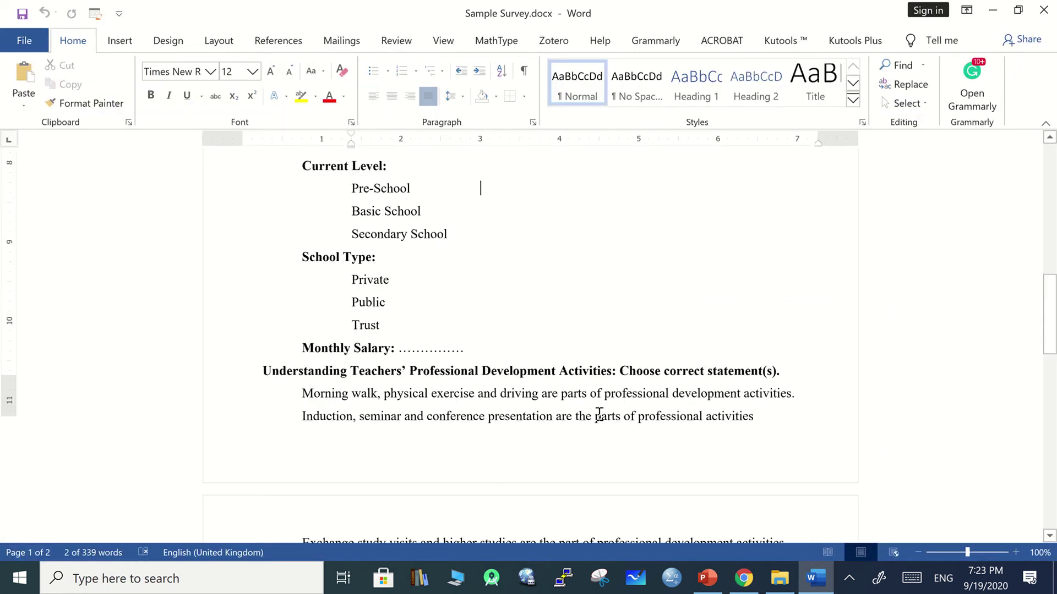
scroll(599, 414, "up", 3)
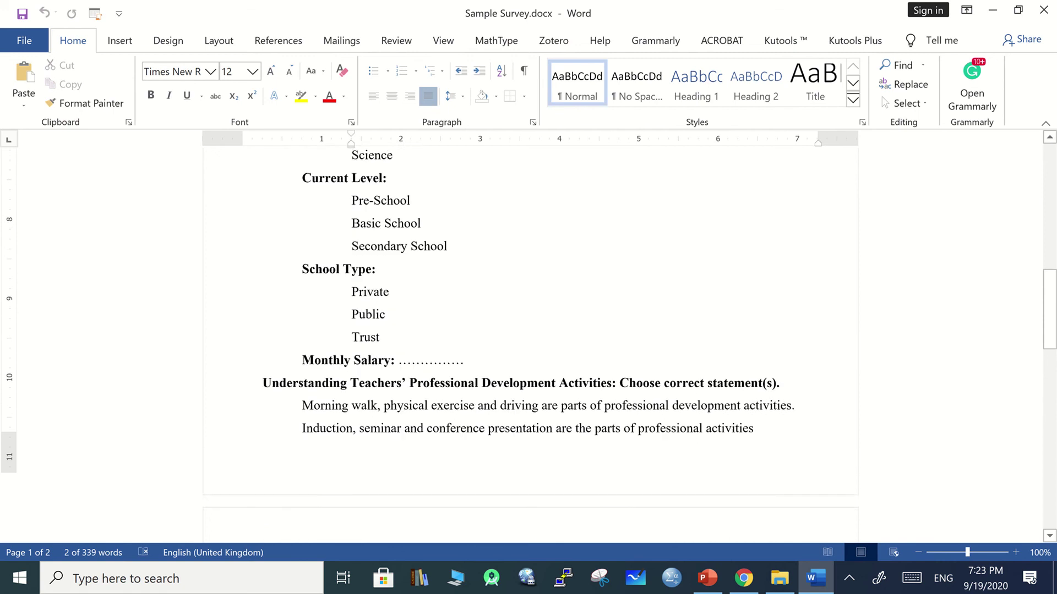
left_click(335, 219)
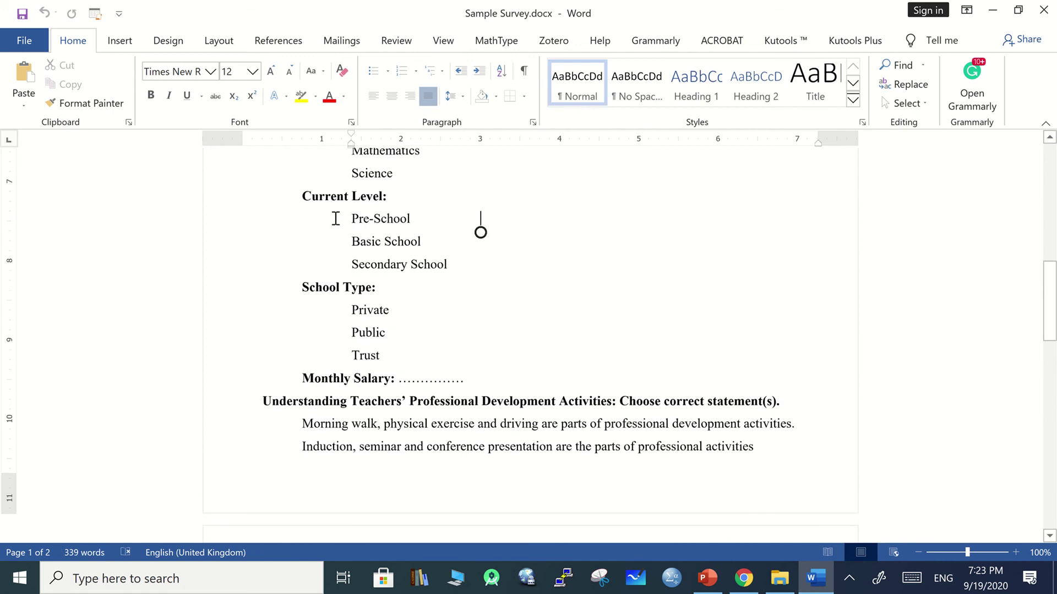
left_click_drag(303, 197, 390, 199)
key("ctrl+c")
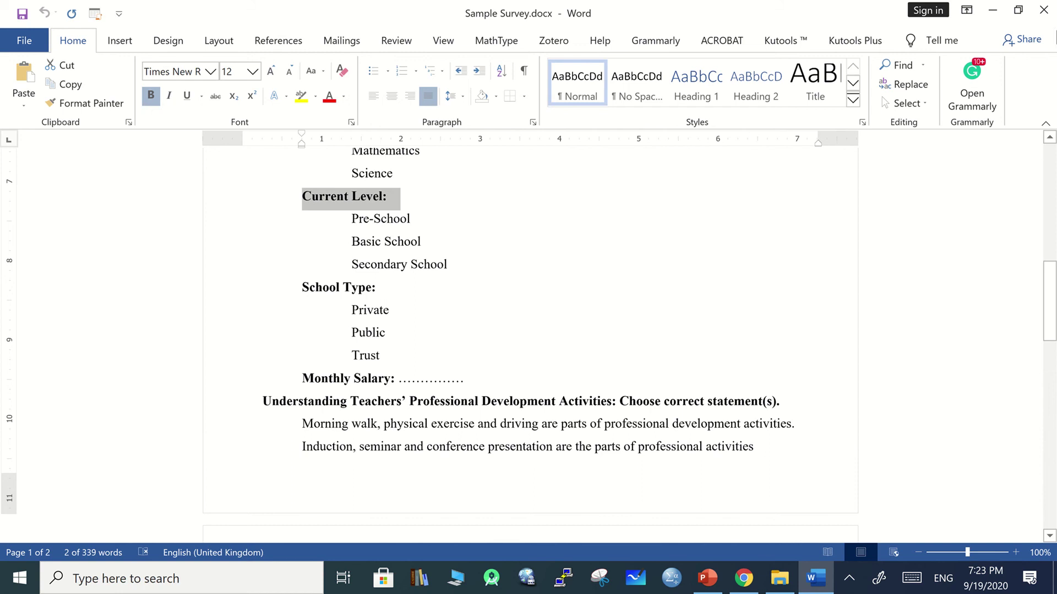
left_click(993, 10)
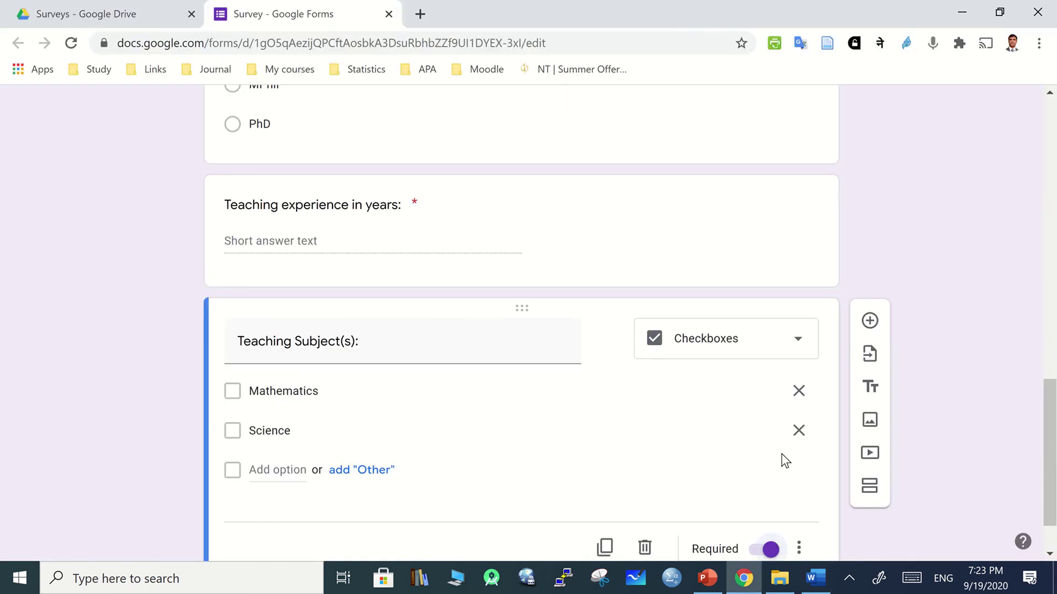
scroll(646, 450, "down", 1)
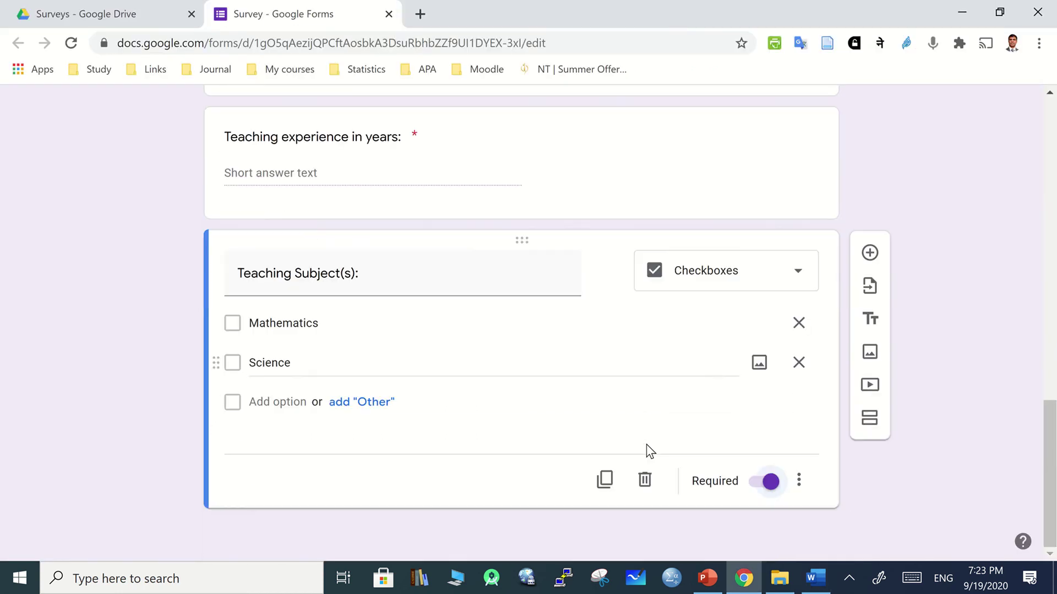
left_click(870, 254)
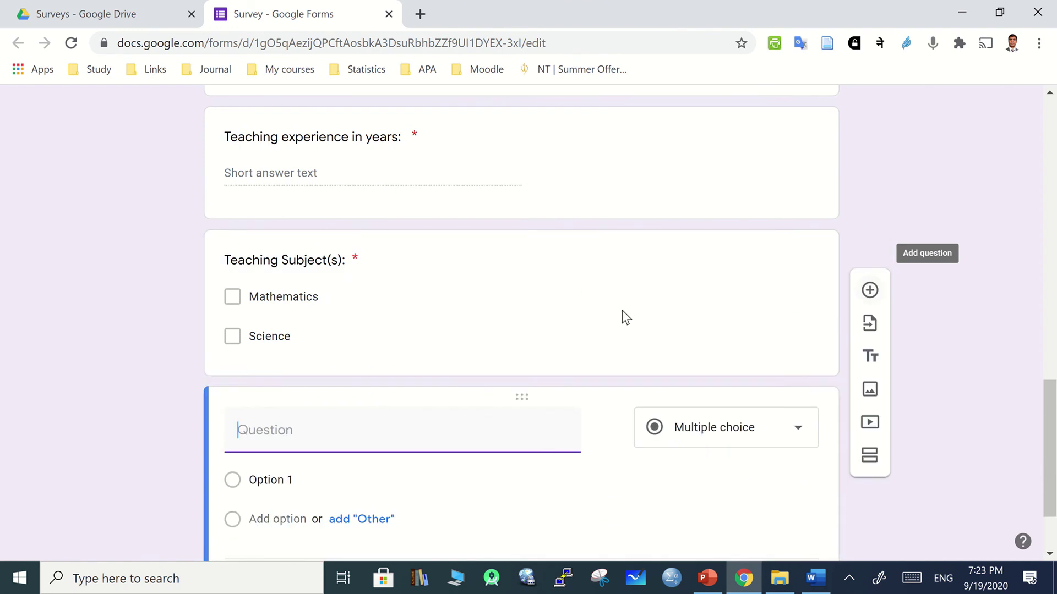
key("ctrl+v")
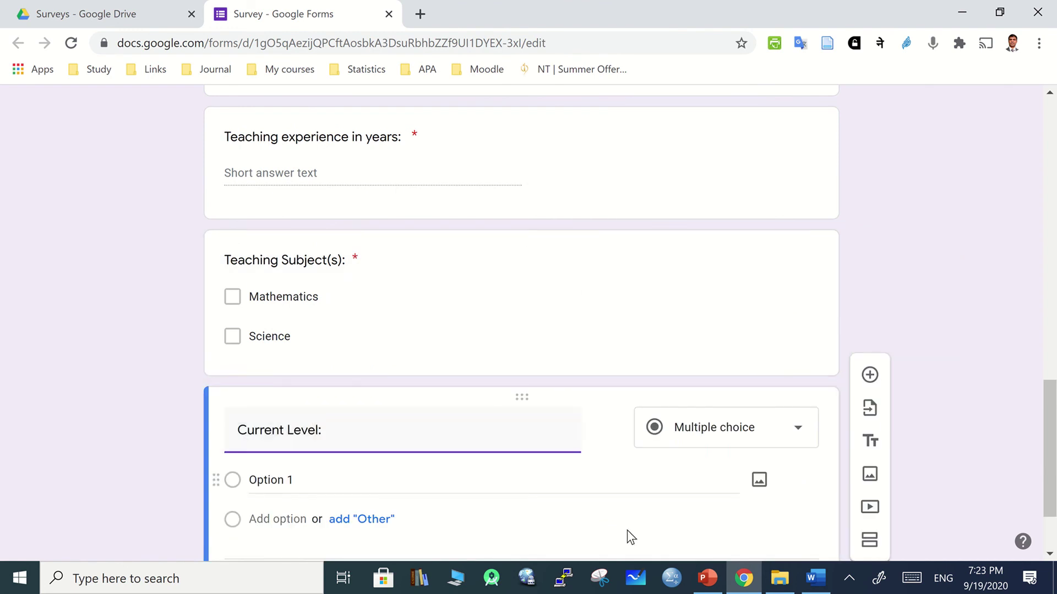
Replace Option 1 of Current Level with Pre-School, Basic School and Secondary School, copied from Sample Survey.docx in Word.
left_click(816, 579)
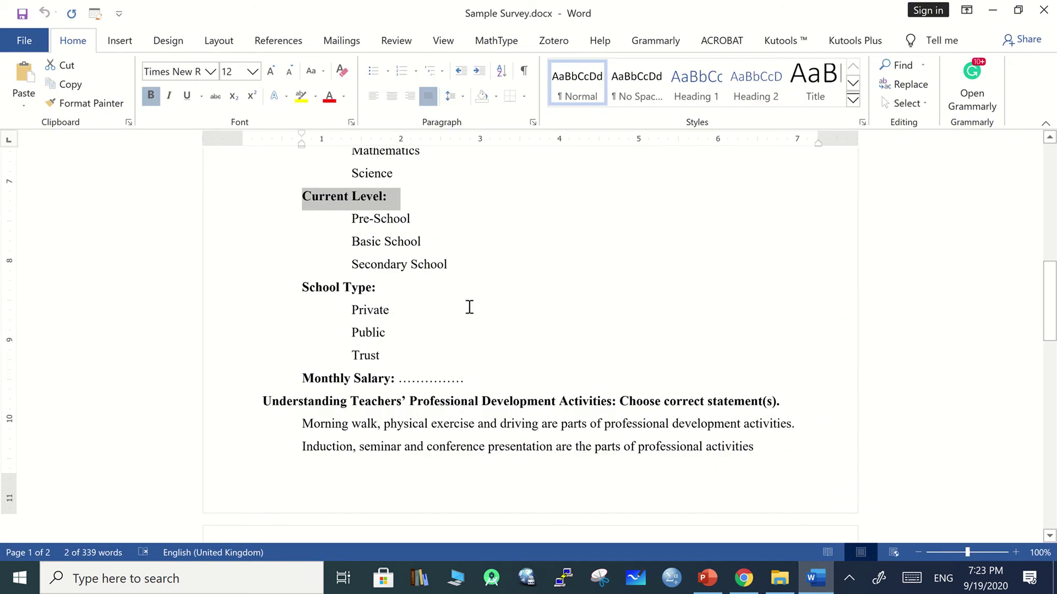
left_click_drag(350, 219, 460, 267)
key("ctrl+c")
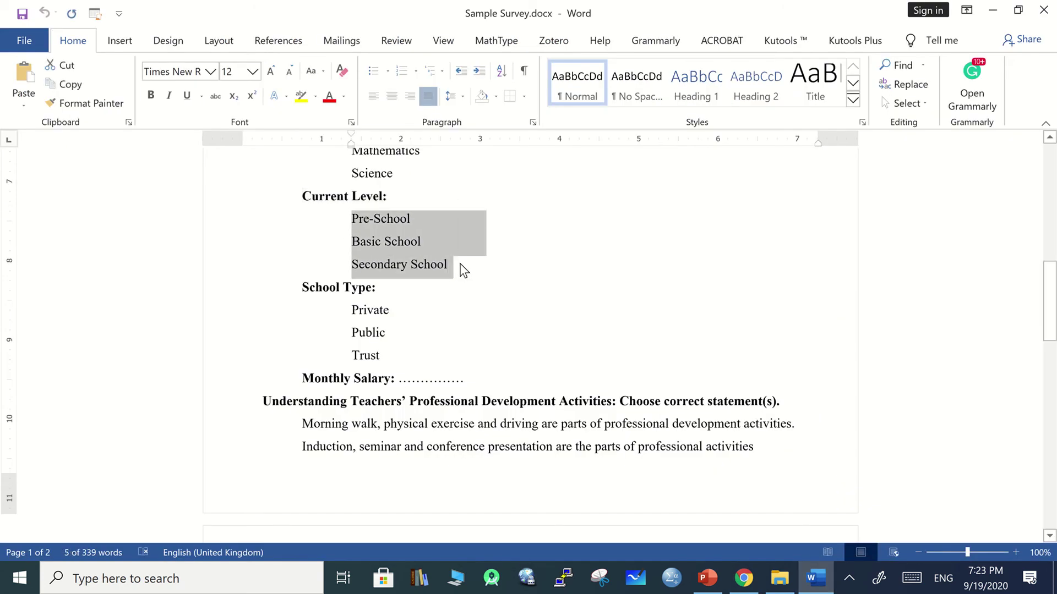
key("alt+Tab")
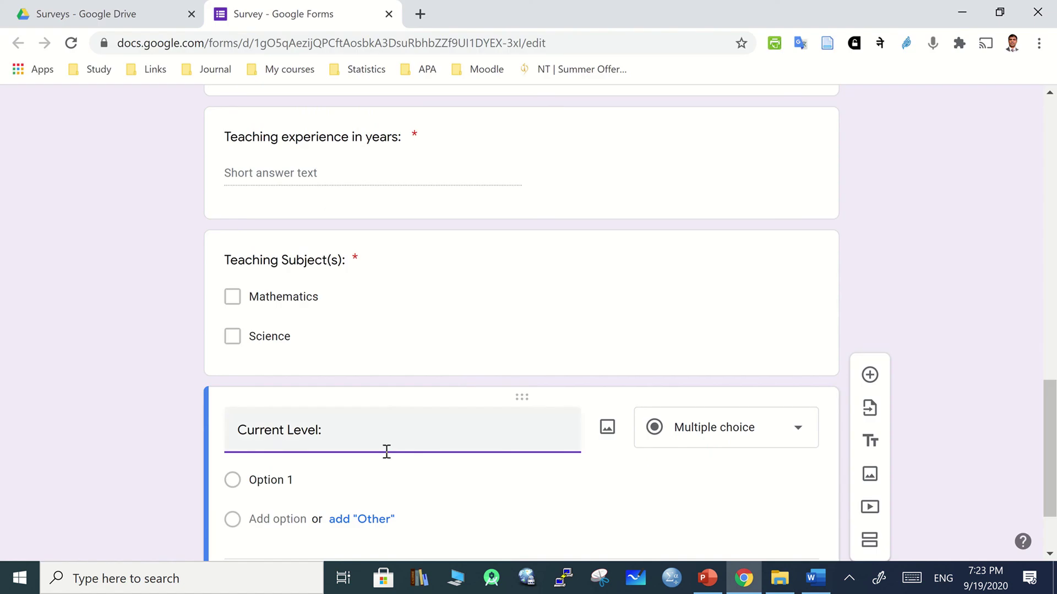
left_click(302, 481)
scroll(299, 488, "down", 1)
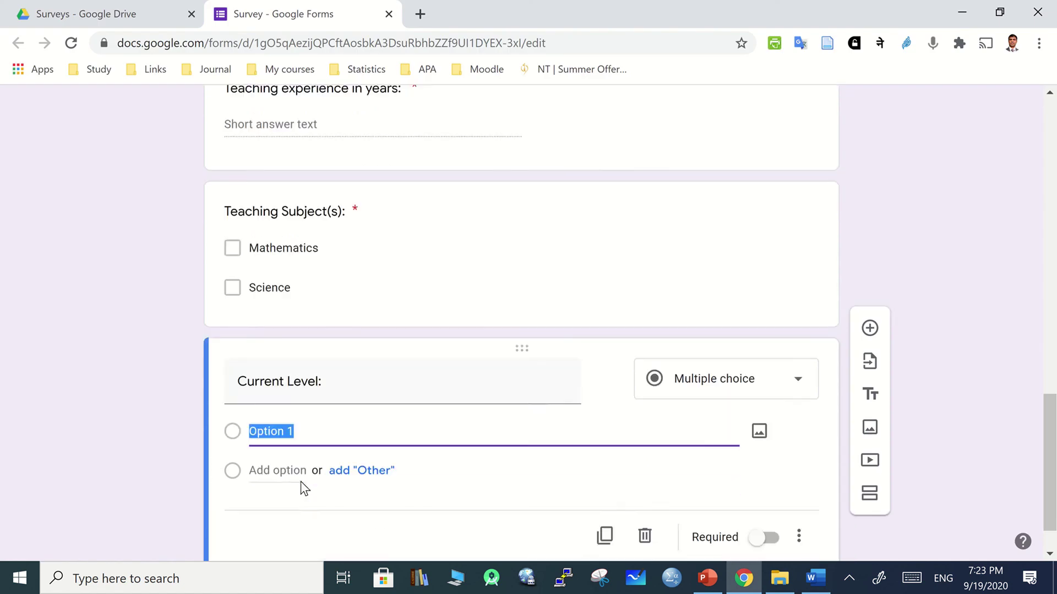
key("ctrl+v")
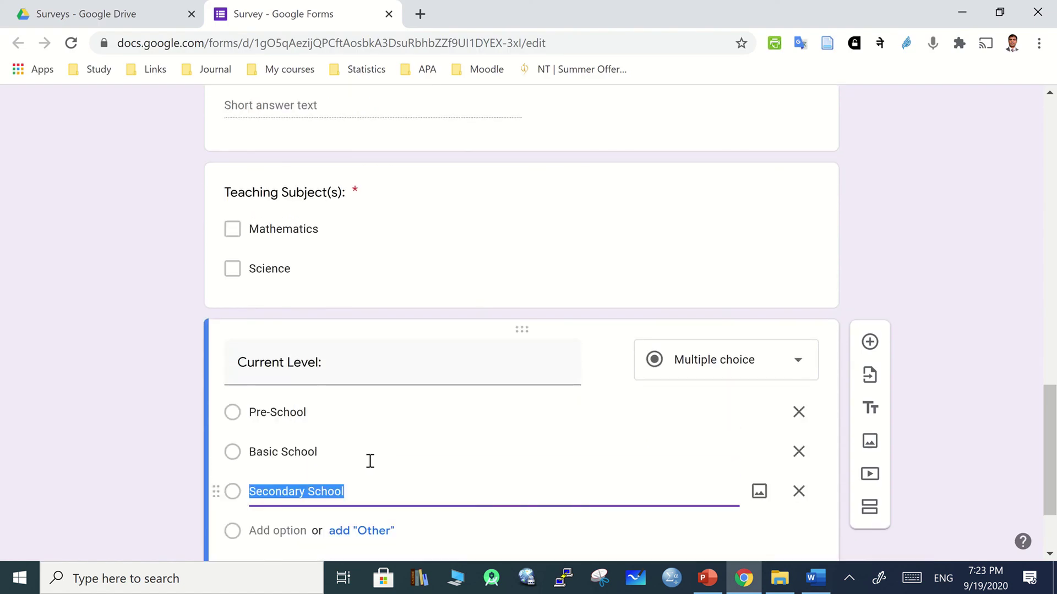
Make the Current Level question required.
left_click(877, 205)
scroll(877, 205, "down", 2)
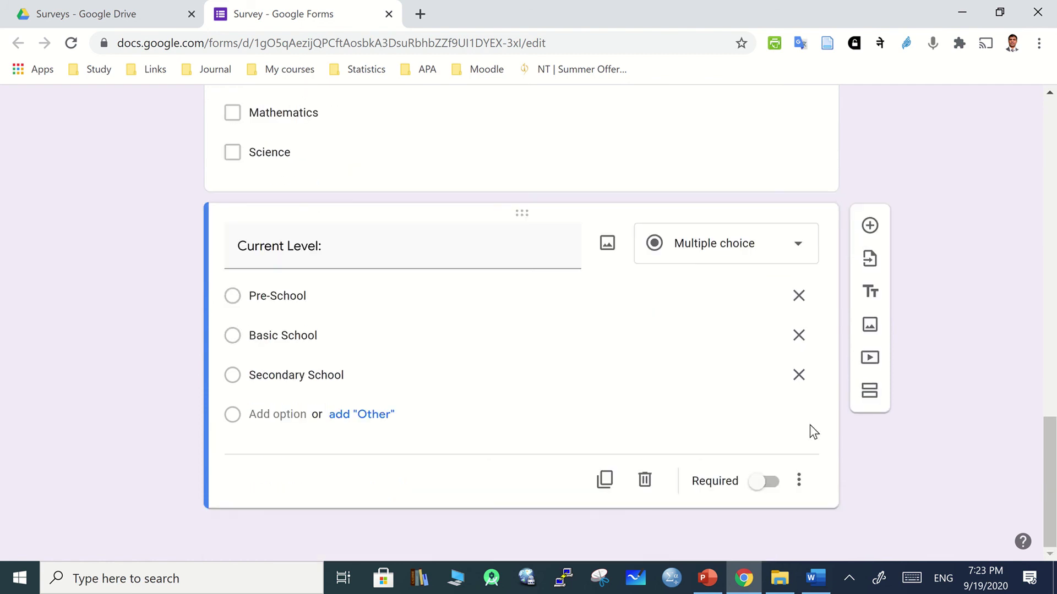
left_click(776, 491)
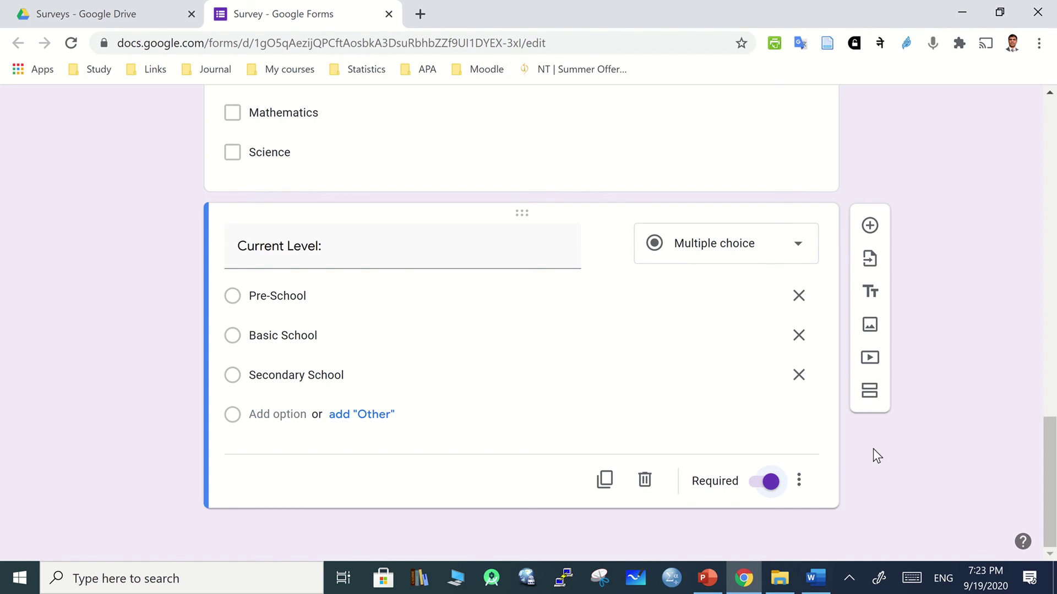
Add a question below Current Level and fill its text with "School Type:", copied from Sample Survey.docx in Word.
left_click(815, 581)
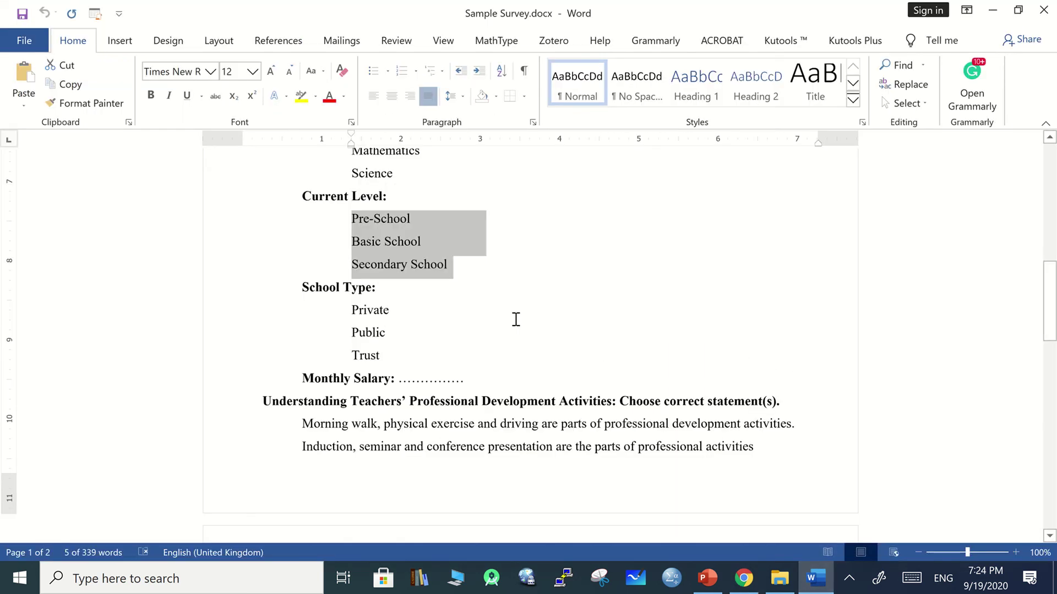
left_click(439, 308)
left_click_drag(301, 287, 379, 290)
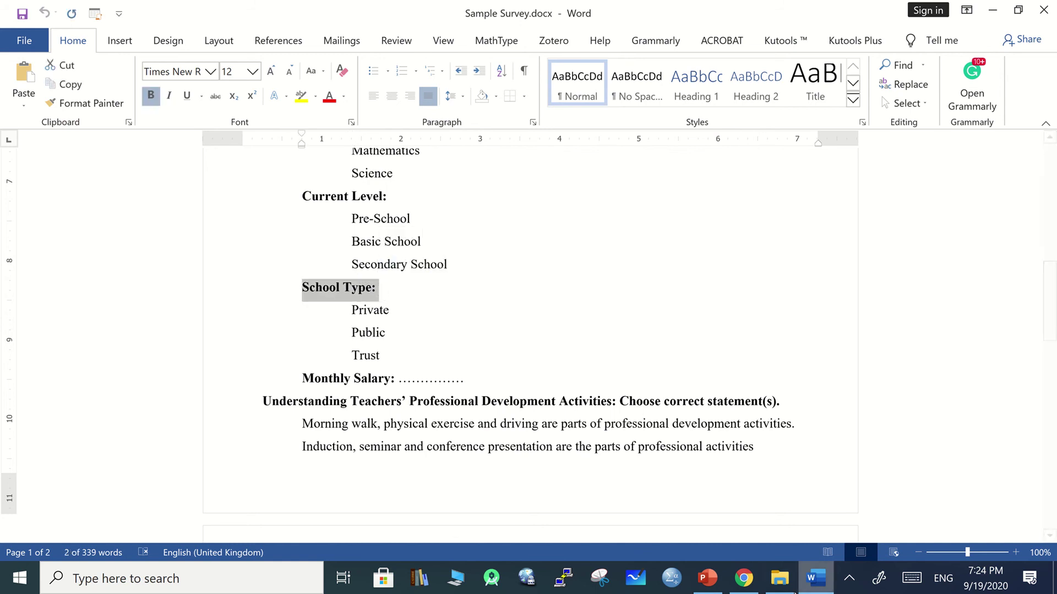
left_click(747, 587)
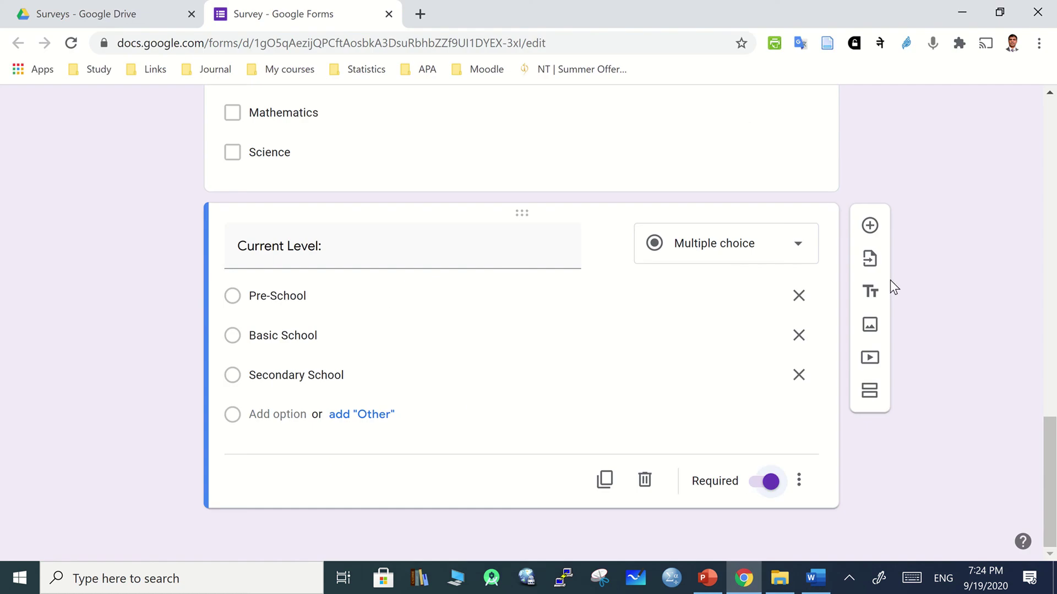
left_click(869, 225)
type("School Type:")
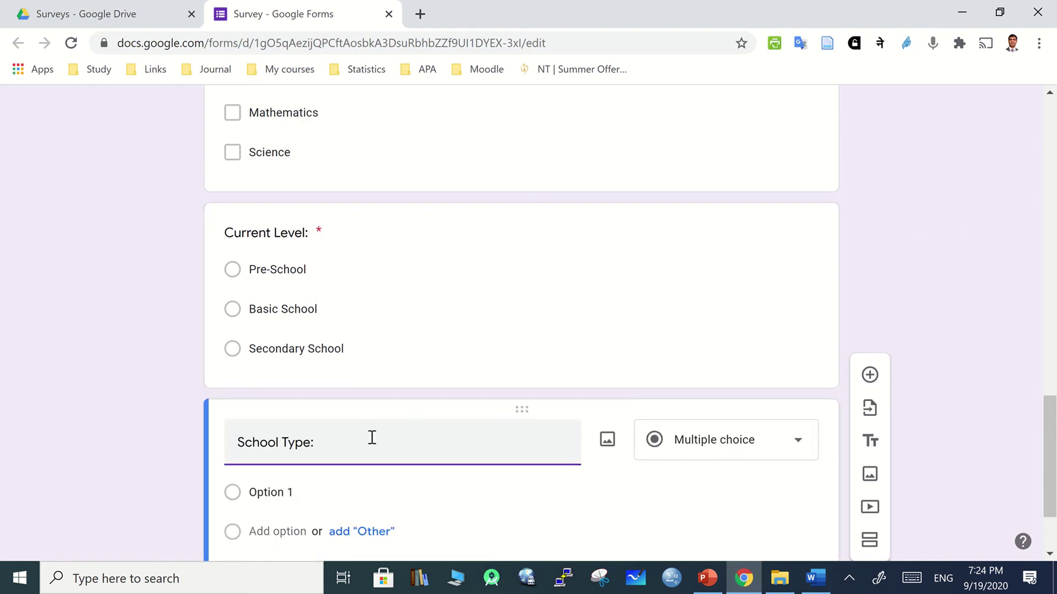
Replace Option 1 of School Type with Private, Public and Trust from Sample Survey.docx in Word, and make the question required.
left_click(814, 584)
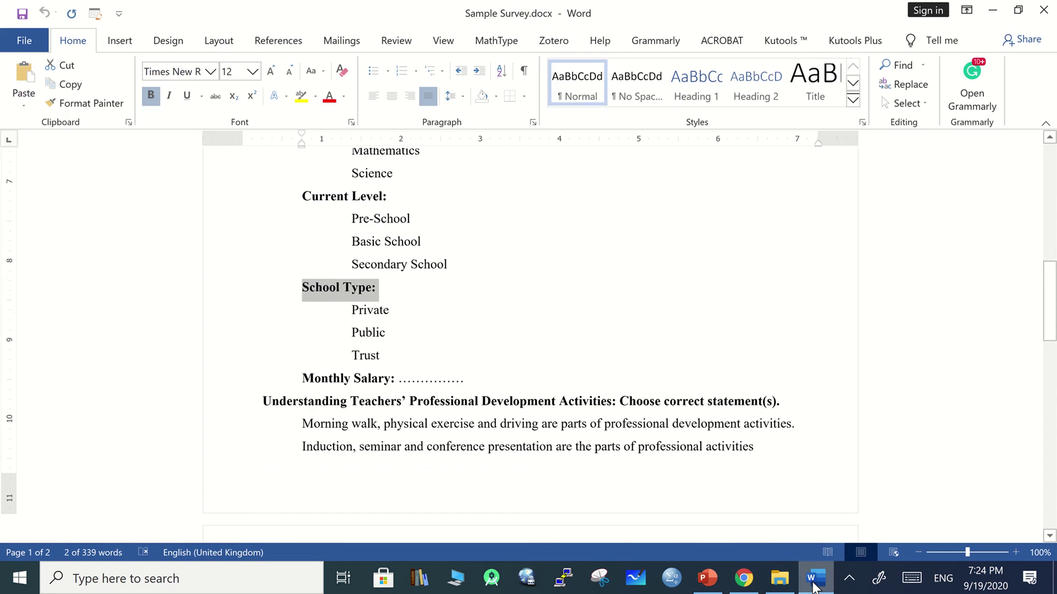
left_click_drag(353, 312, 396, 361)
key("ctrl+c")
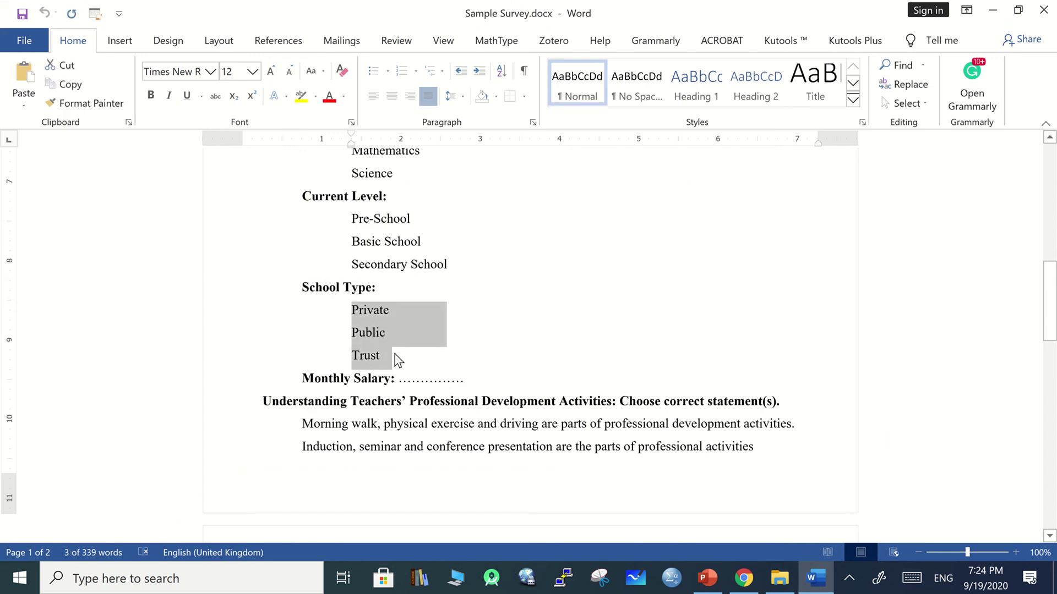
left_click(743, 576)
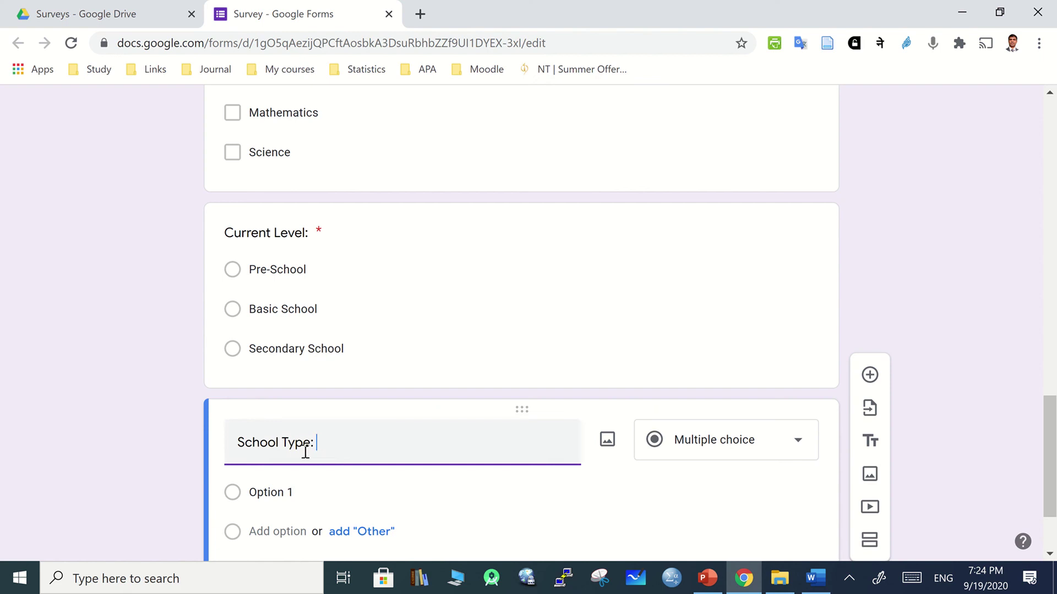
left_click(276, 500)
key("ctrl+v")
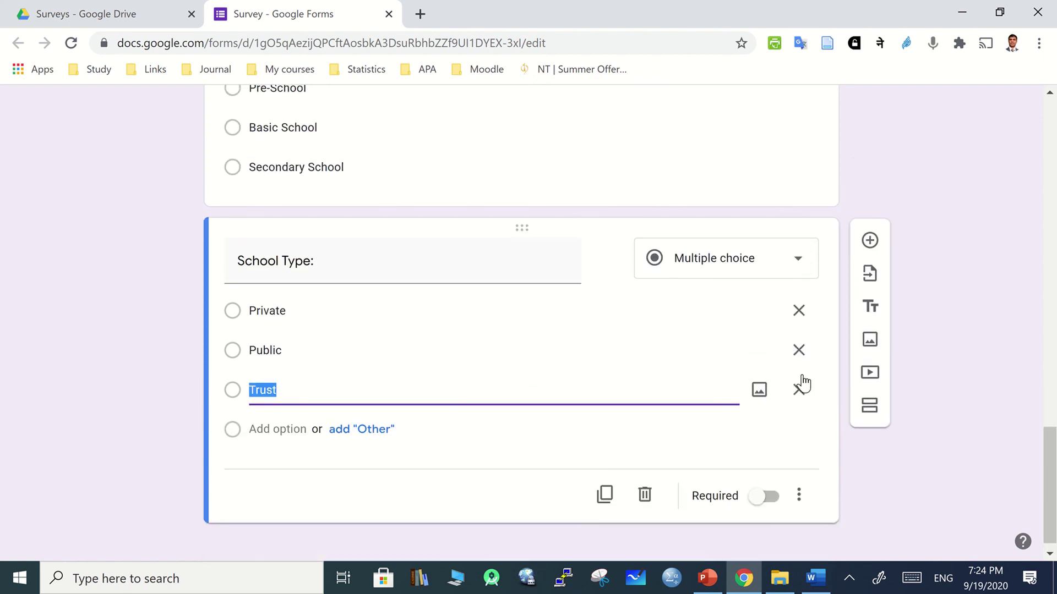
left_click(773, 499)
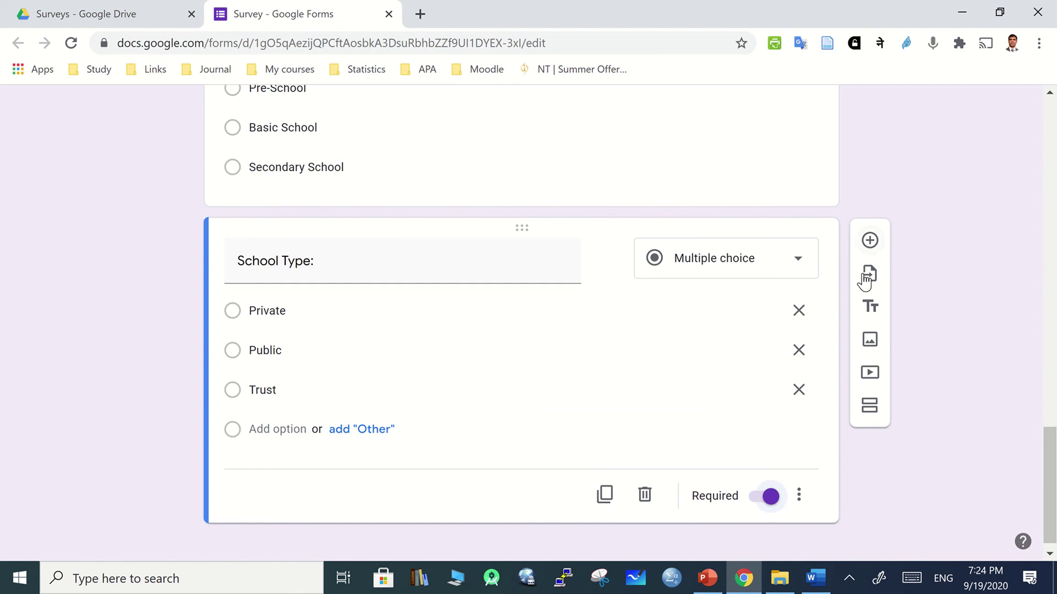
mouse_move(527, 256)
triple_click(312, 262)
key("BackSpace")
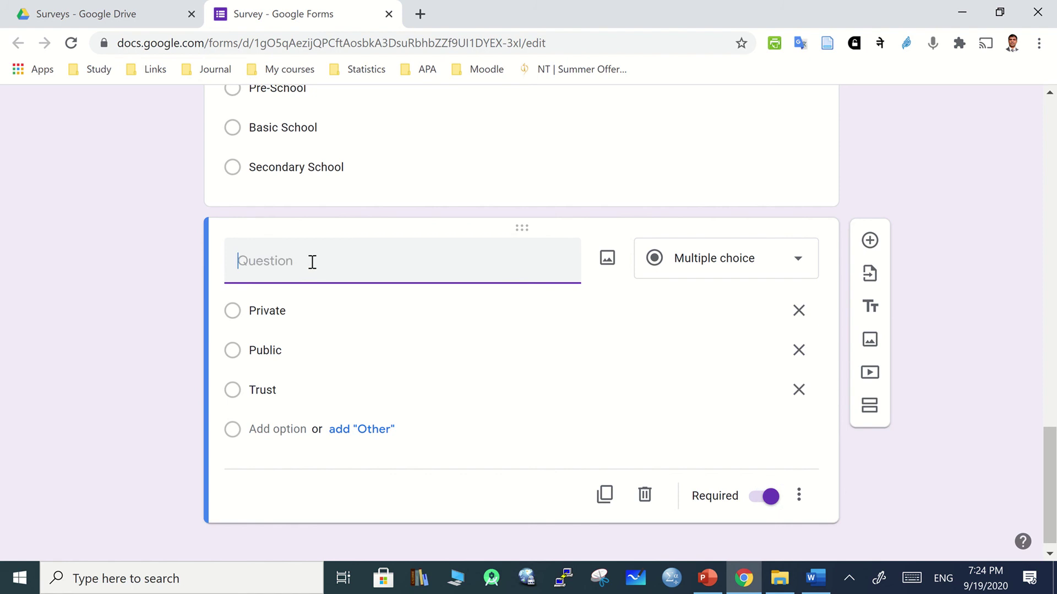
key("ctrl+z")
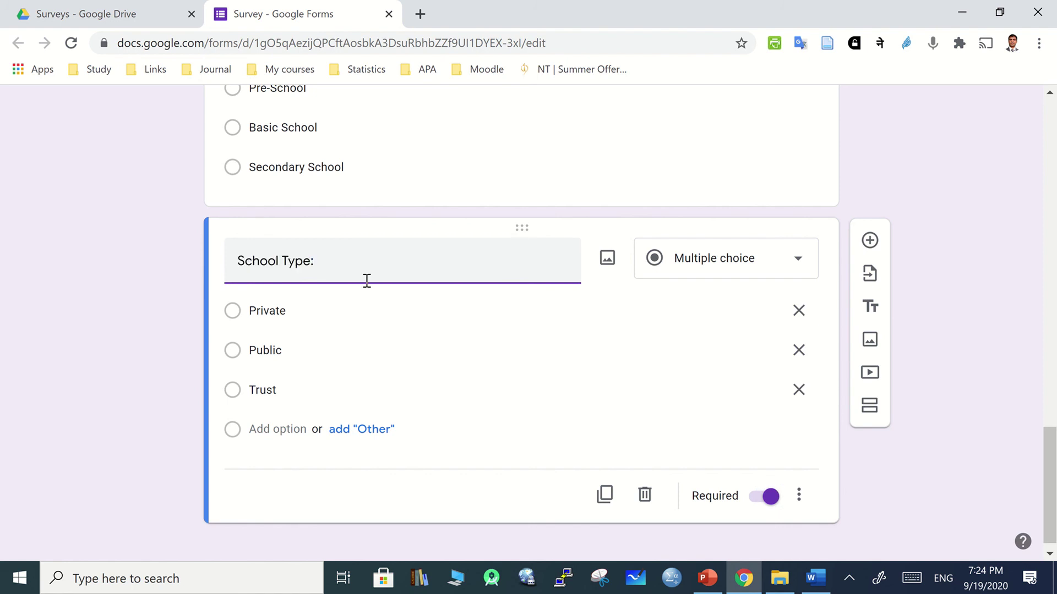
left_click(995, 239)
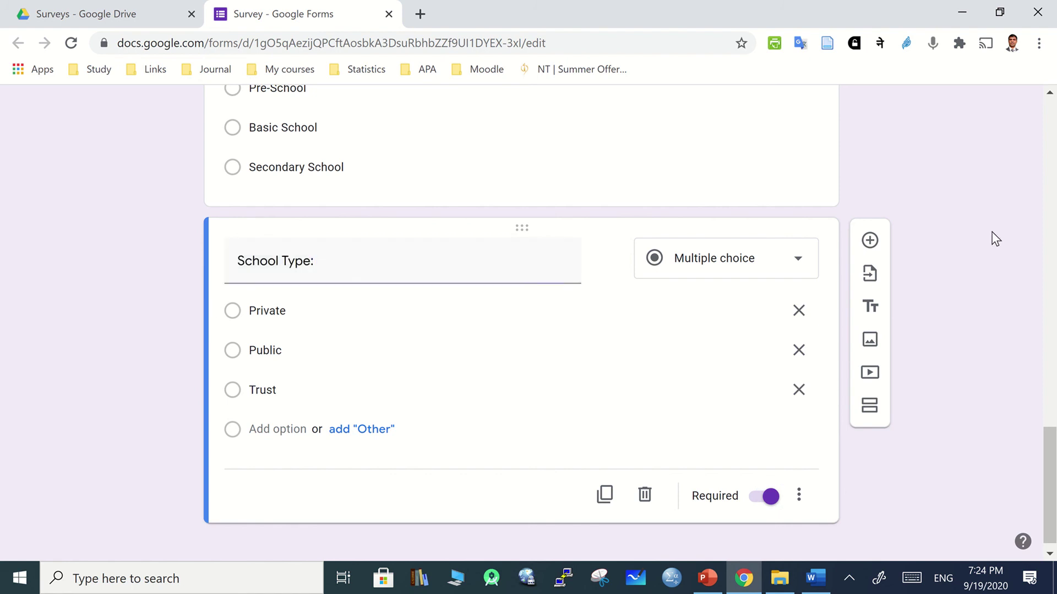
Add a question below School Type with "Monthly Salary:" copied from Sample Survey.docx in Word, and extend its text to "Monthly Salary (in Rs.):".
left_click(815, 578)
scroll(686, 393, "down", 6)
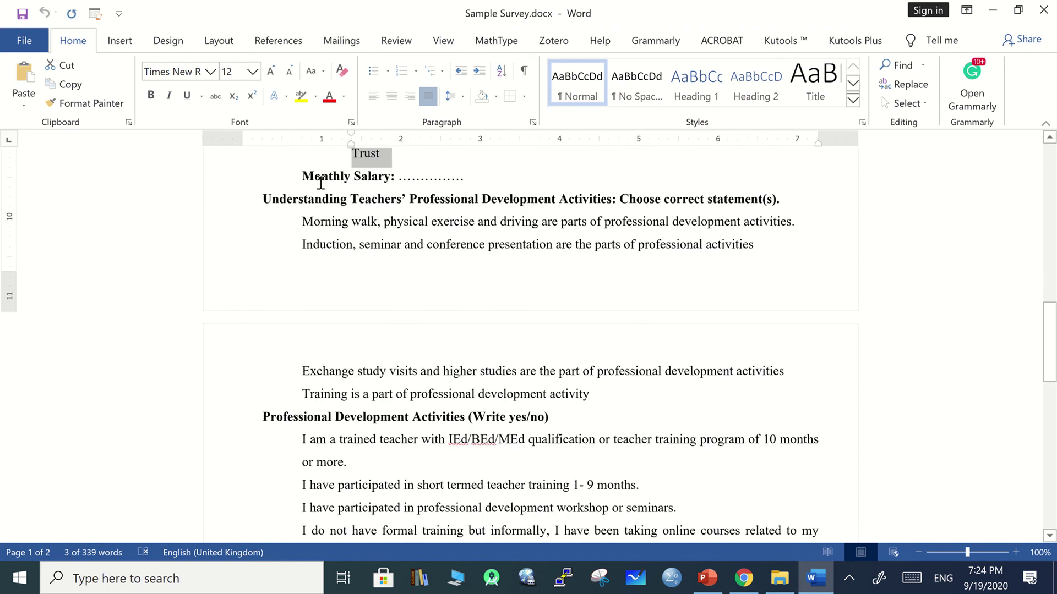
left_click_drag(304, 177, 395, 180)
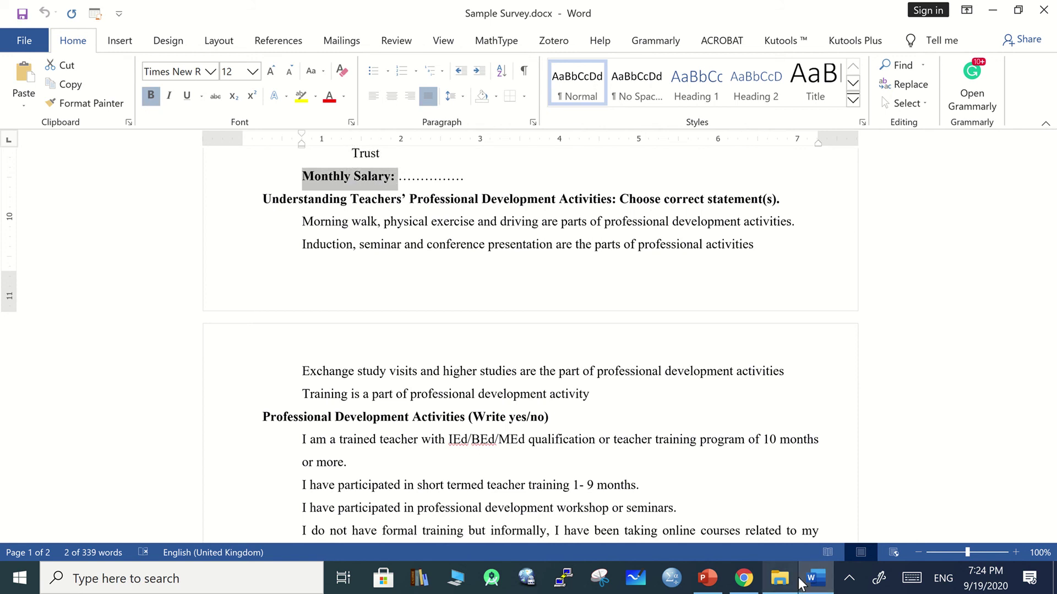
left_click(743, 578)
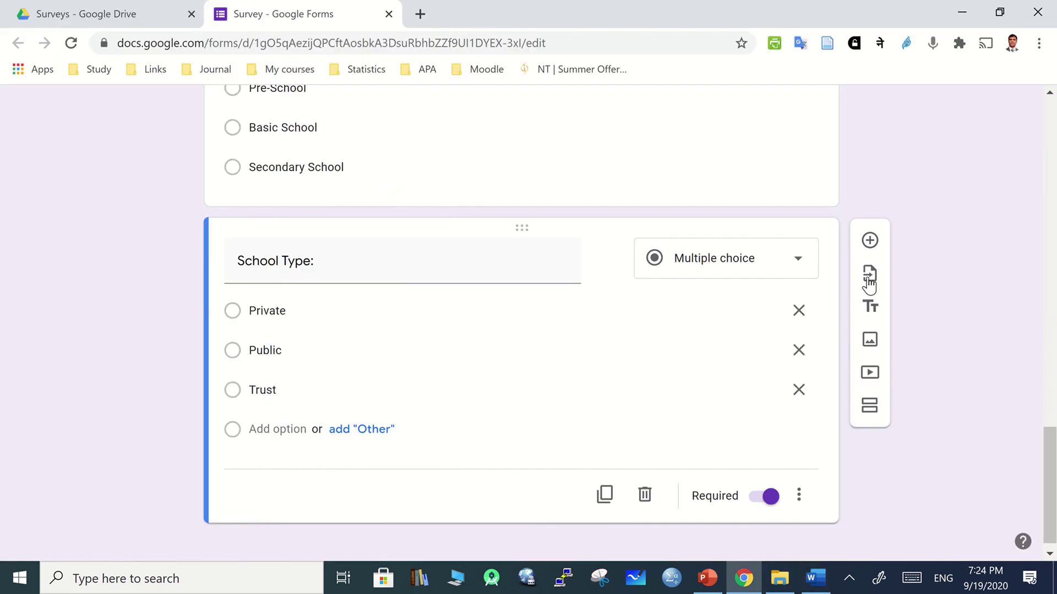
left_click(870, 241)
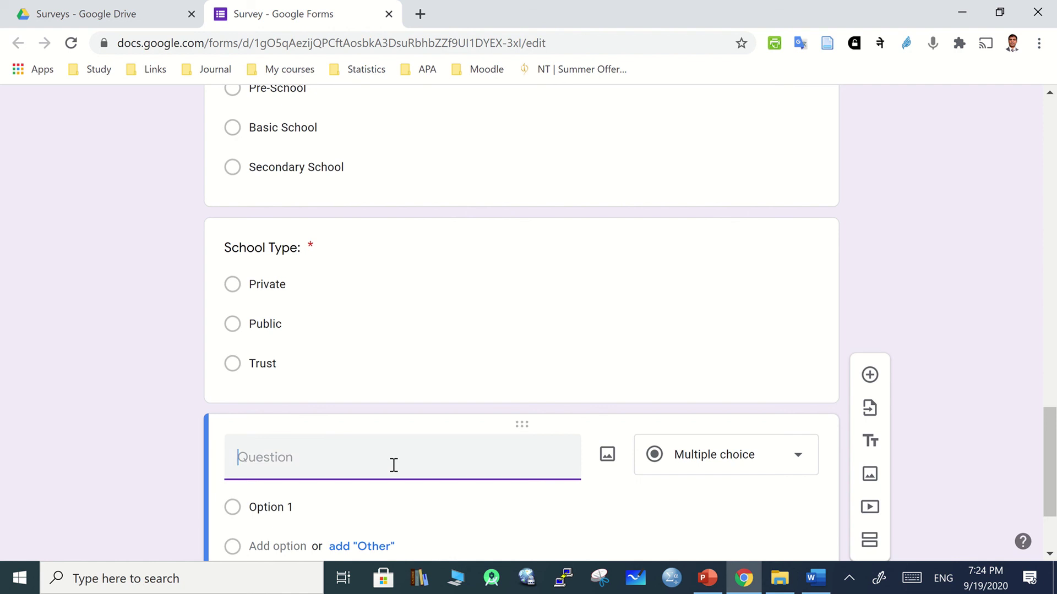
type("Monthly Salary:")
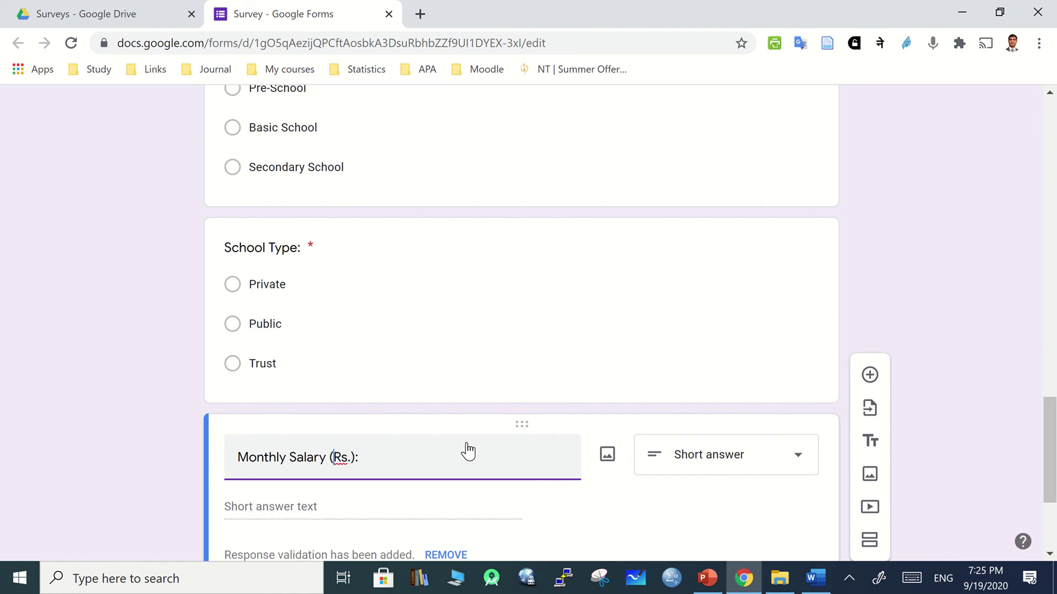
type("in")
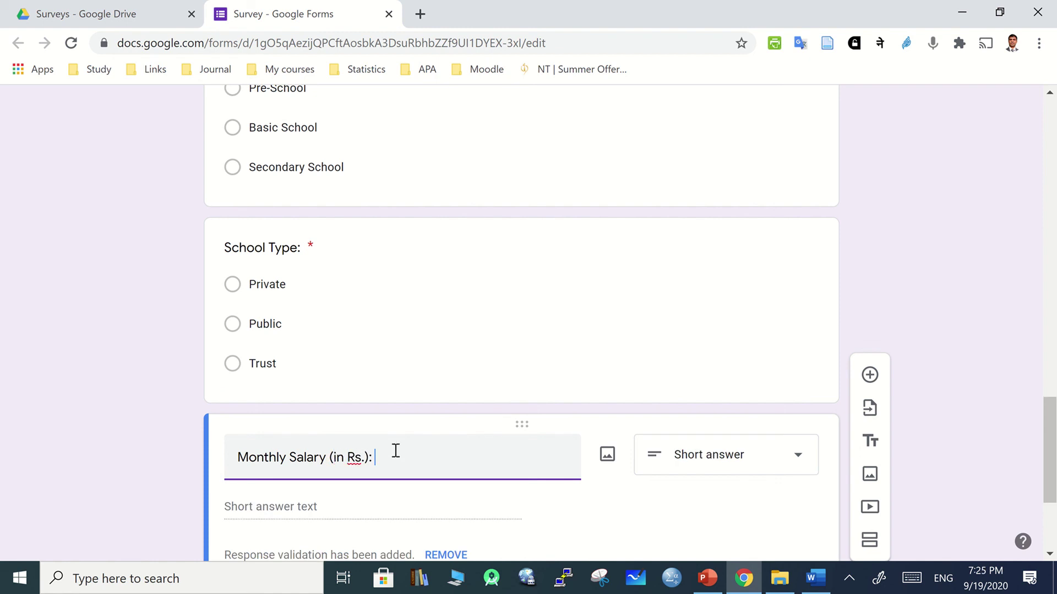
Make the Monthly Salary question required.
scroll(395, 450, "down", 2)
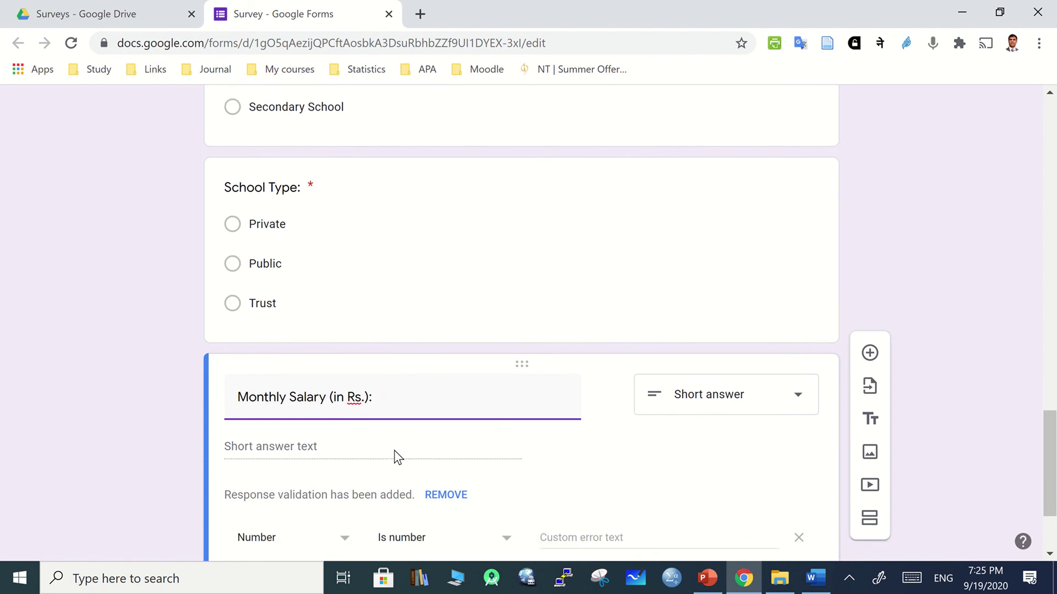
scroll(394, 451, "down", 2)
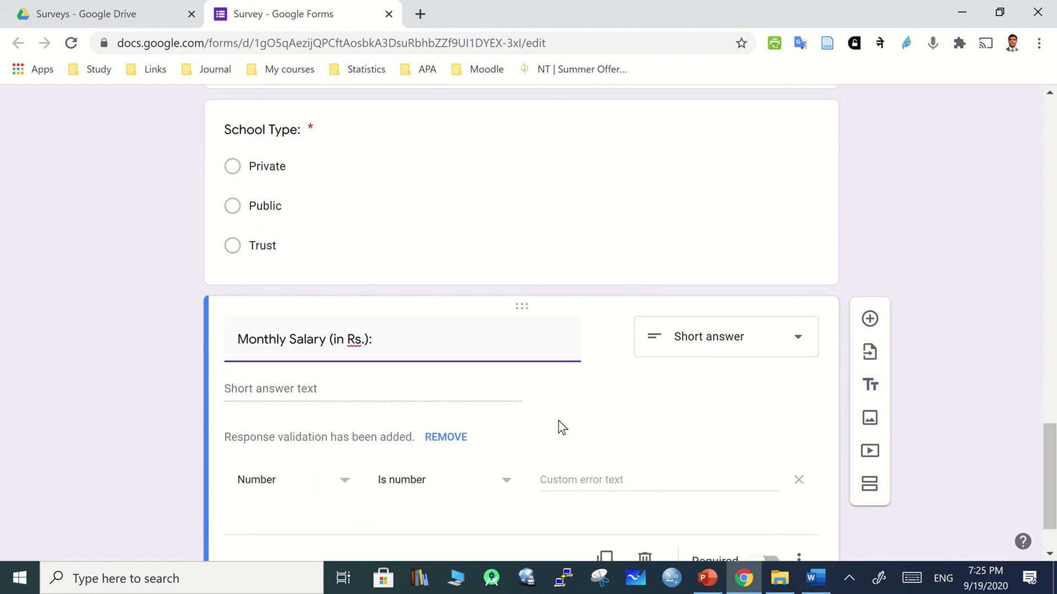
scroll(561, 428, "down", 3)
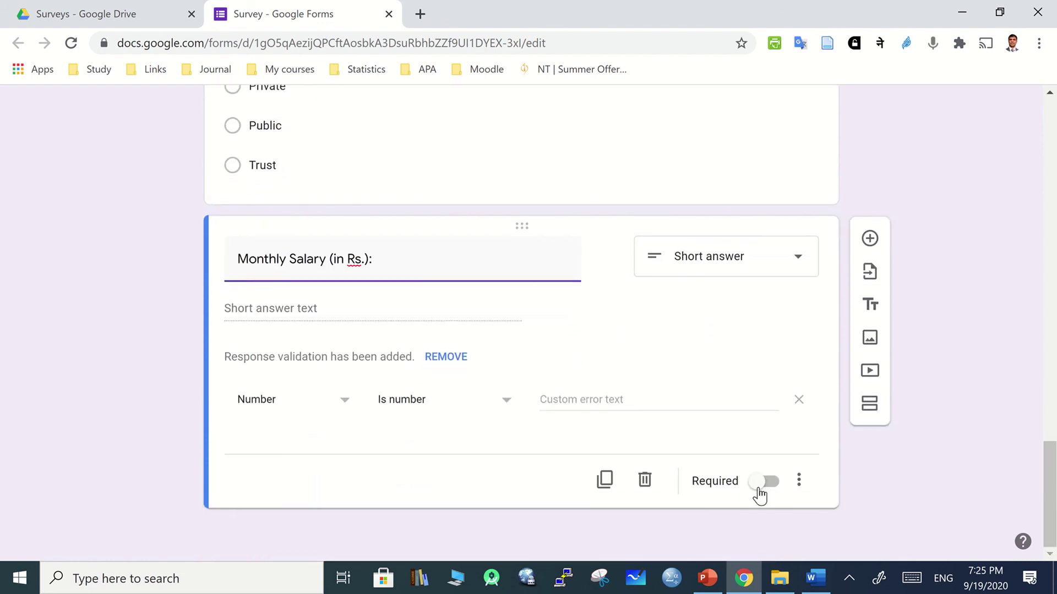
left_click(798, 480)
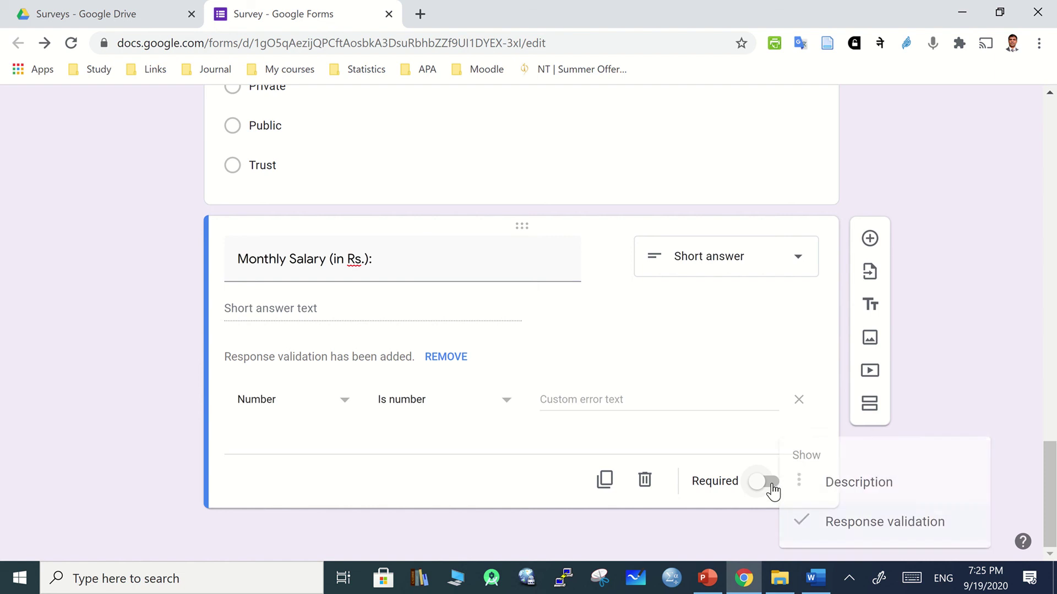
left_click(769, 483)
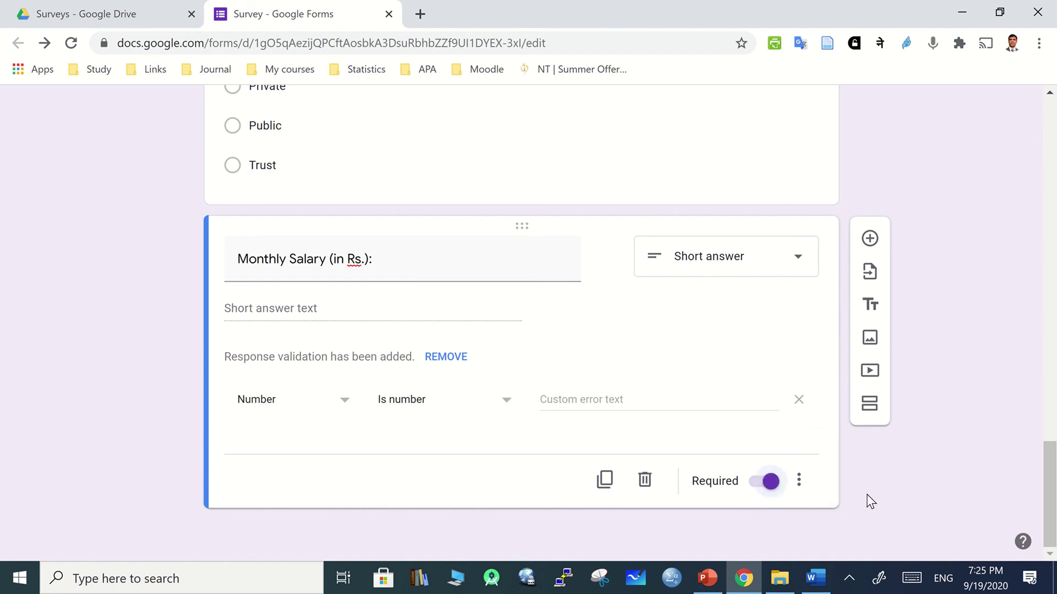
left_click(799, 481)
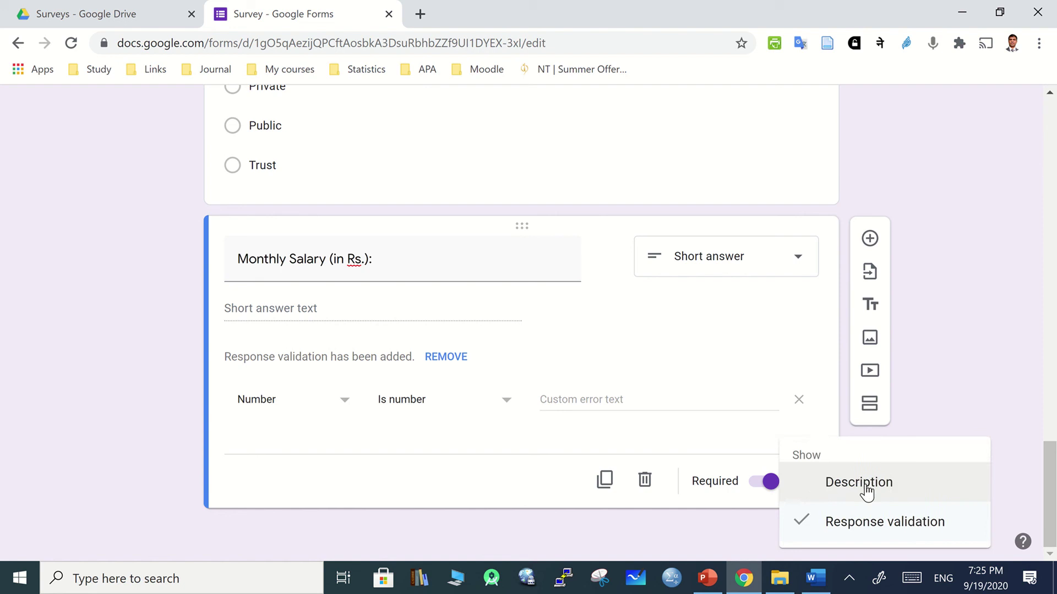
left_click(950, 365)
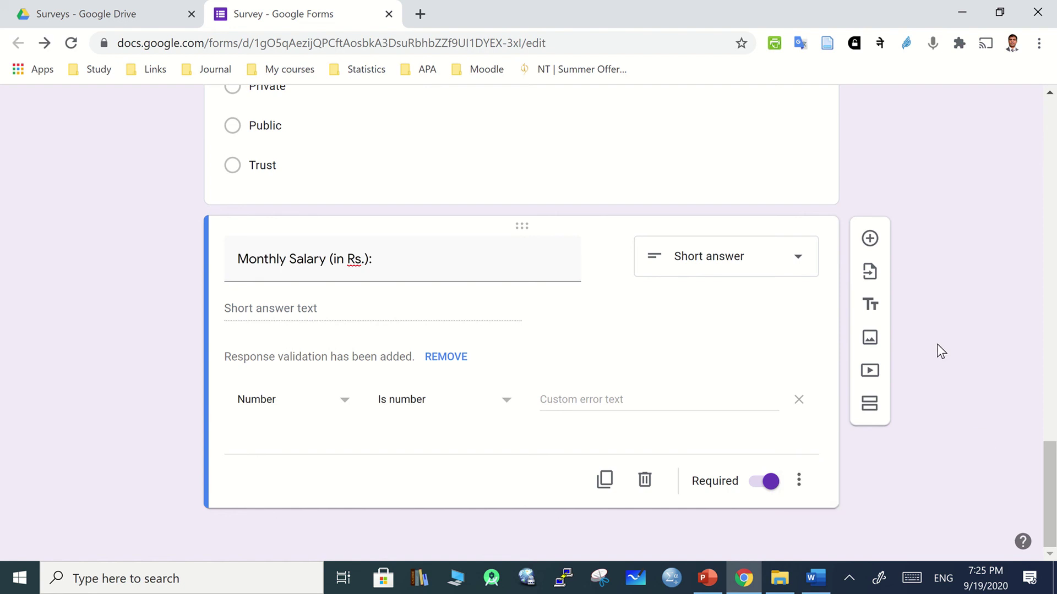
Add a question with the text "Understanding Teachers' Professional Development Activities: Choose correct statement(s).", copied from Sample Survey.docx in Word.
left_click(869, 239)
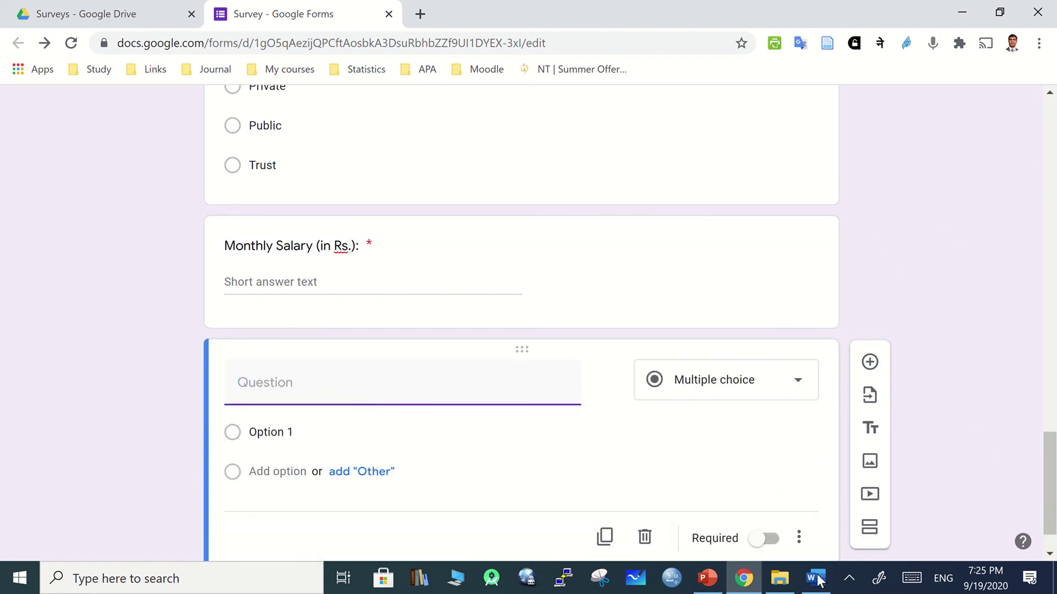
left_click(816, 578)
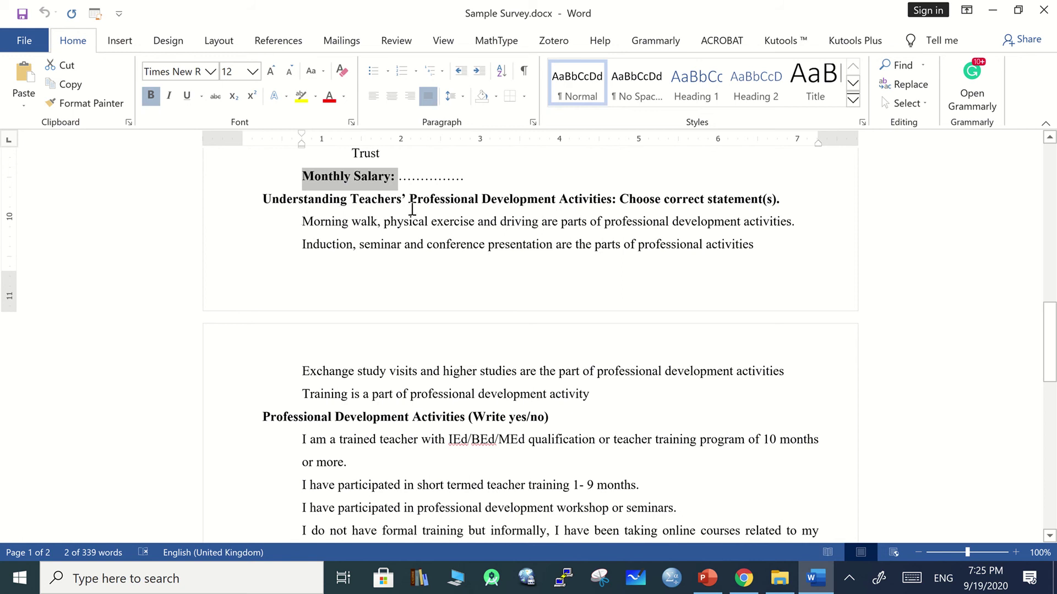
left_click_drag(263, 199, 599, 209)
left_click_drag(669, 201, 784, 202)
key("ctrl+c")
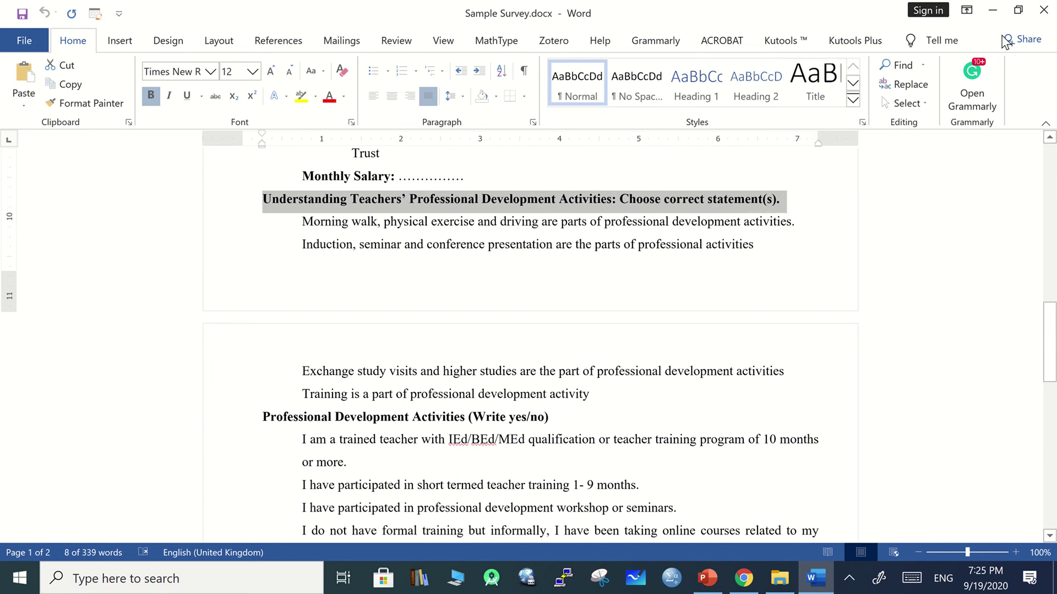
left_click(993, 10)
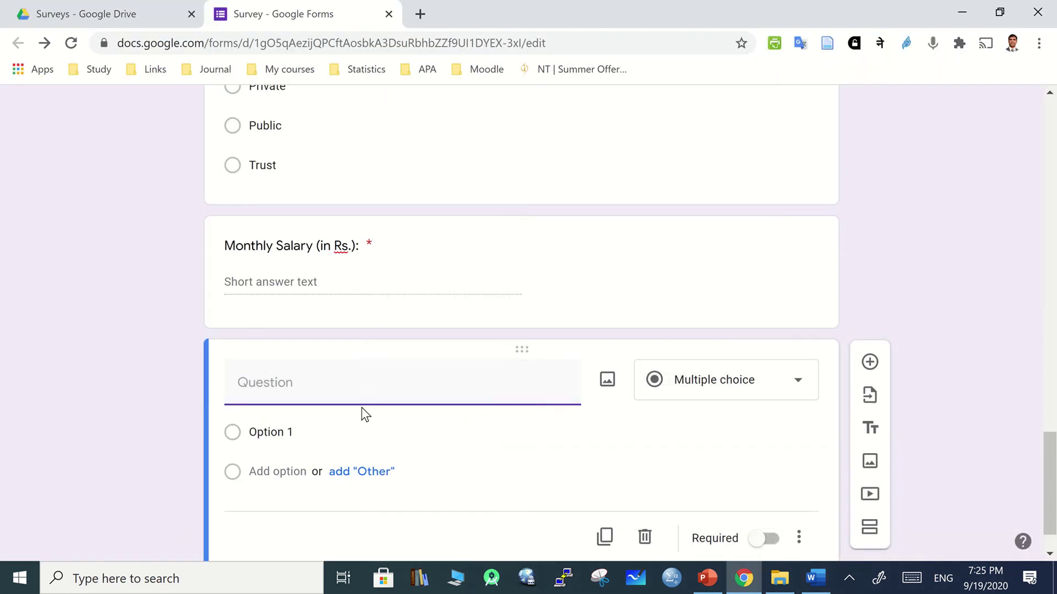
key("ctrl+v")
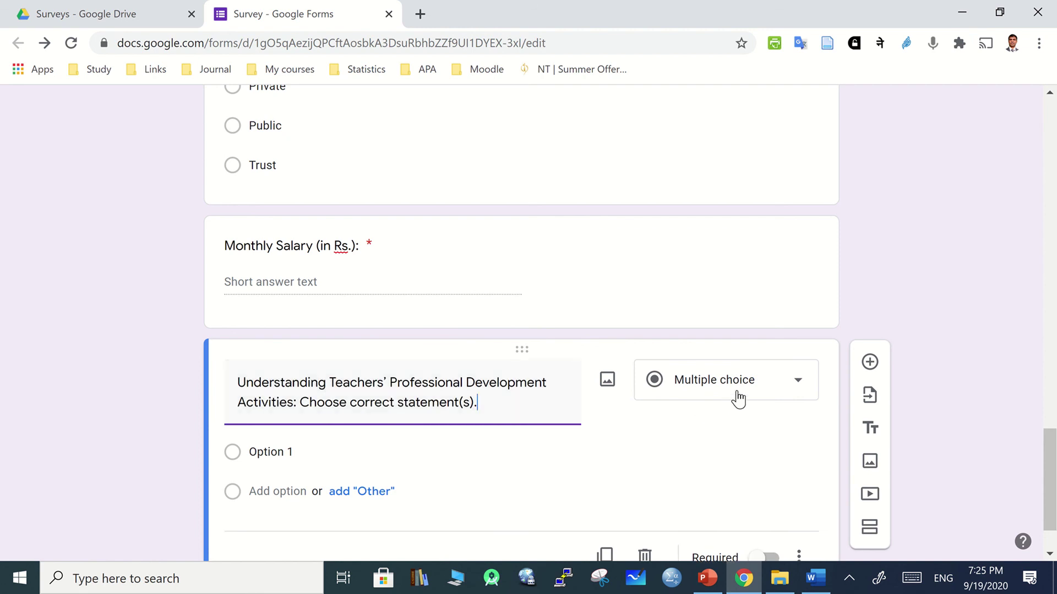
Replace Option 1 with the four statements under the Understanding heading from Sample Survey.docx in Word, and change the question type to Checkboxes.
left_click(815, 578)
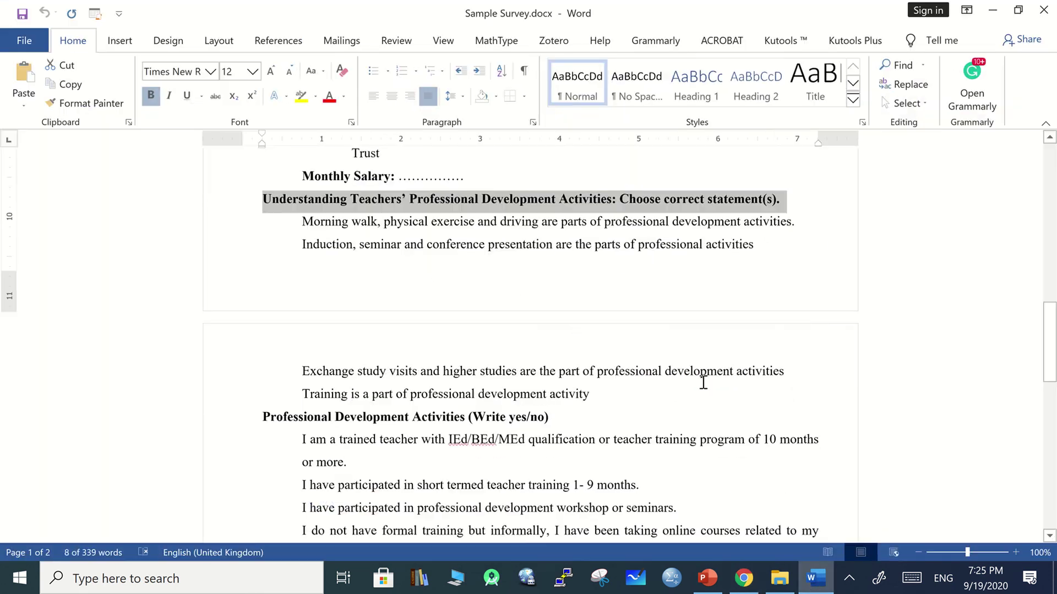
left_click(370, 244)
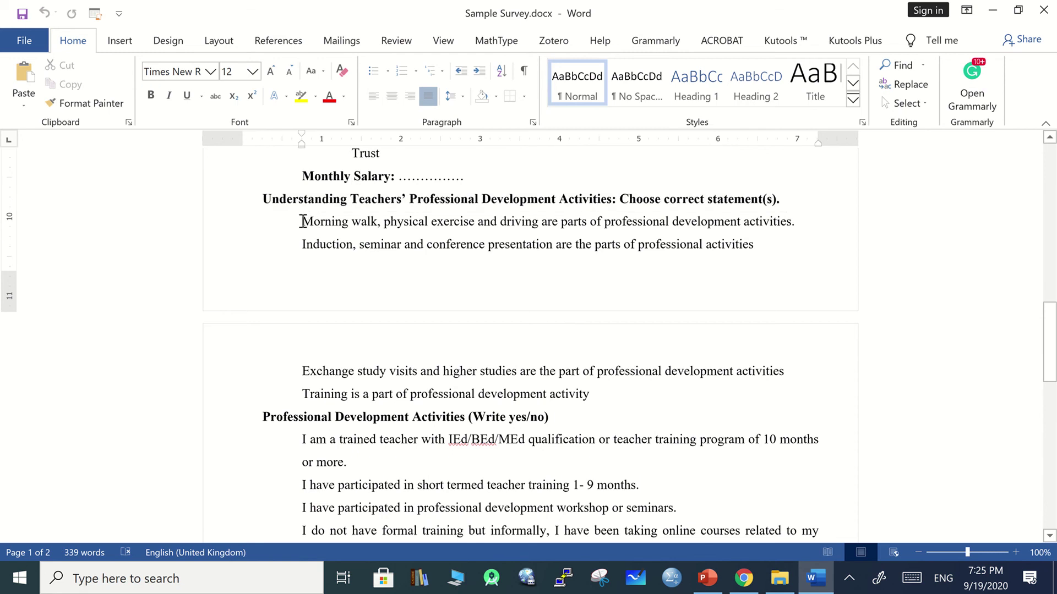
left_click_drag(417, 303, 606, 396)
key("ctrl+c")
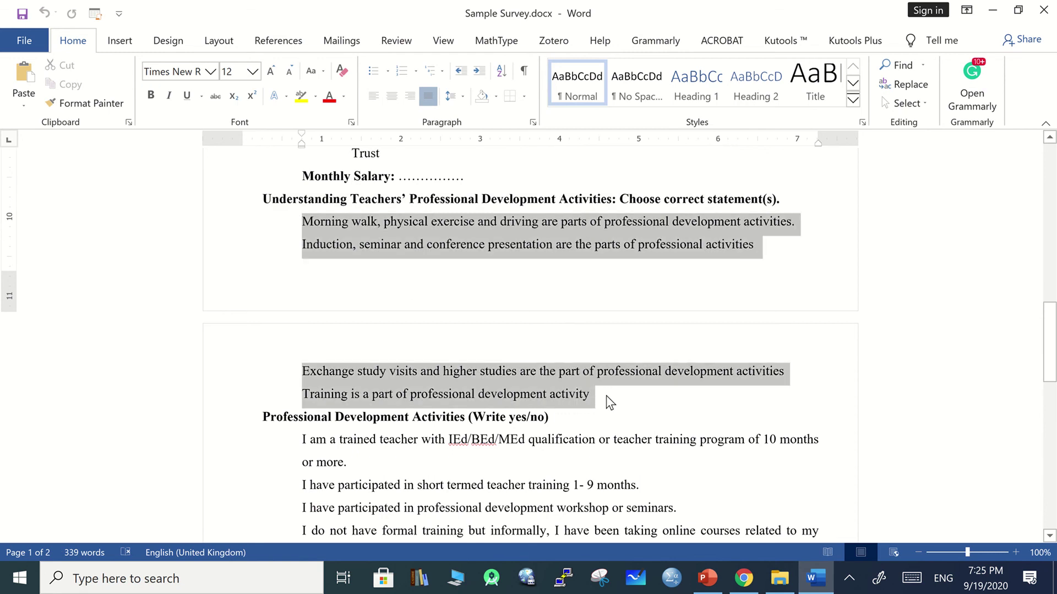
left_click(992, 10)
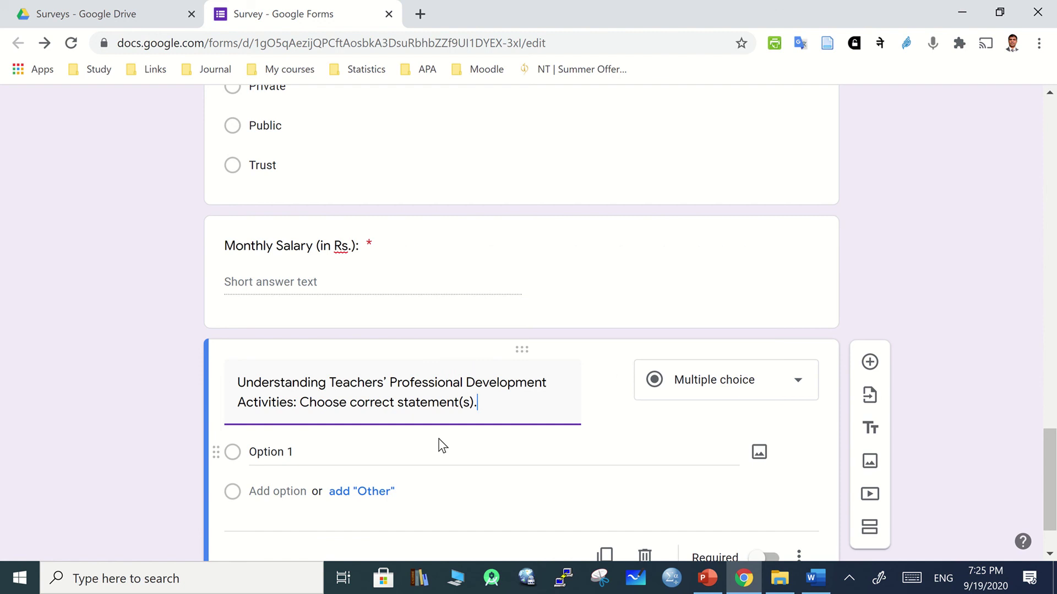
left_click(280, 418)
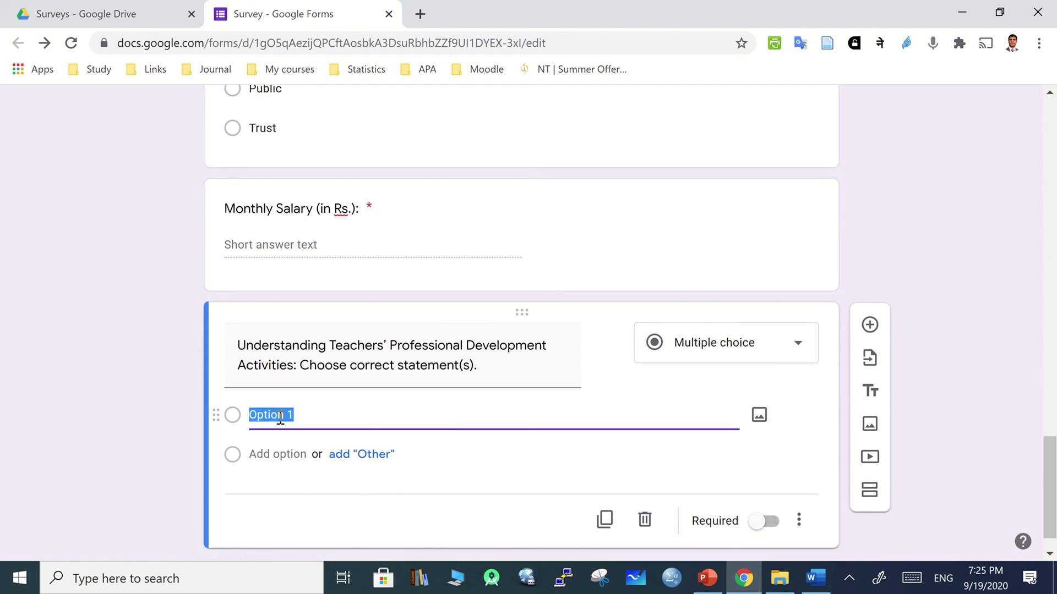
key("ctrl+v")
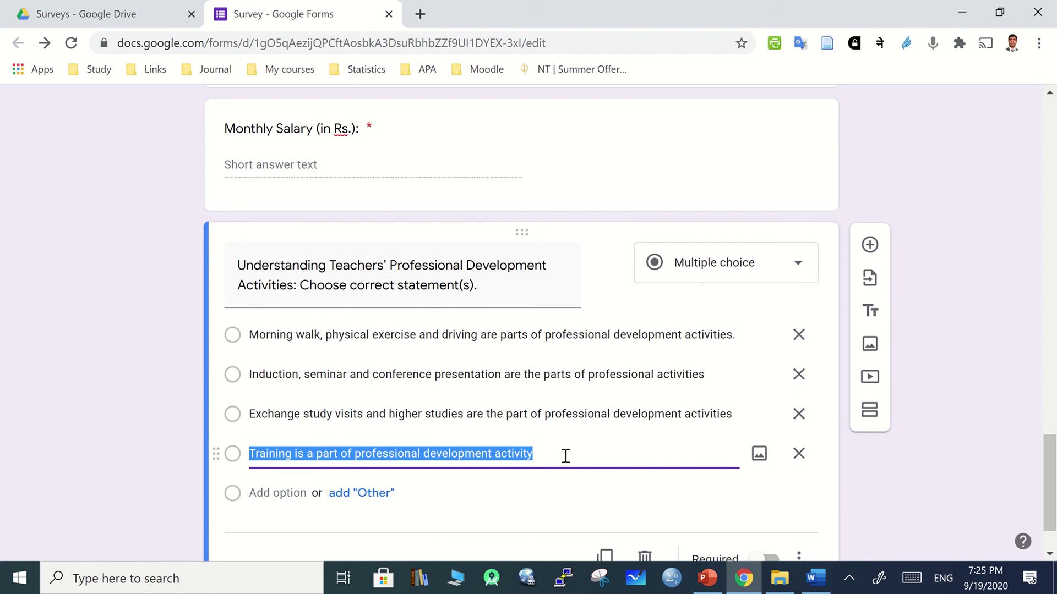
left_click(566, 455)
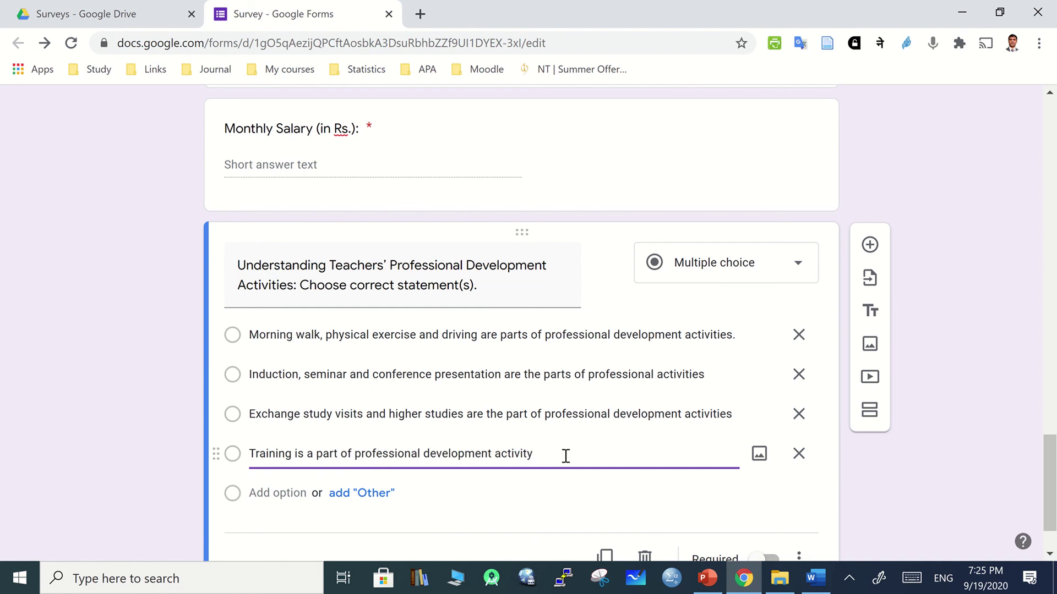
left_click(785, 272)
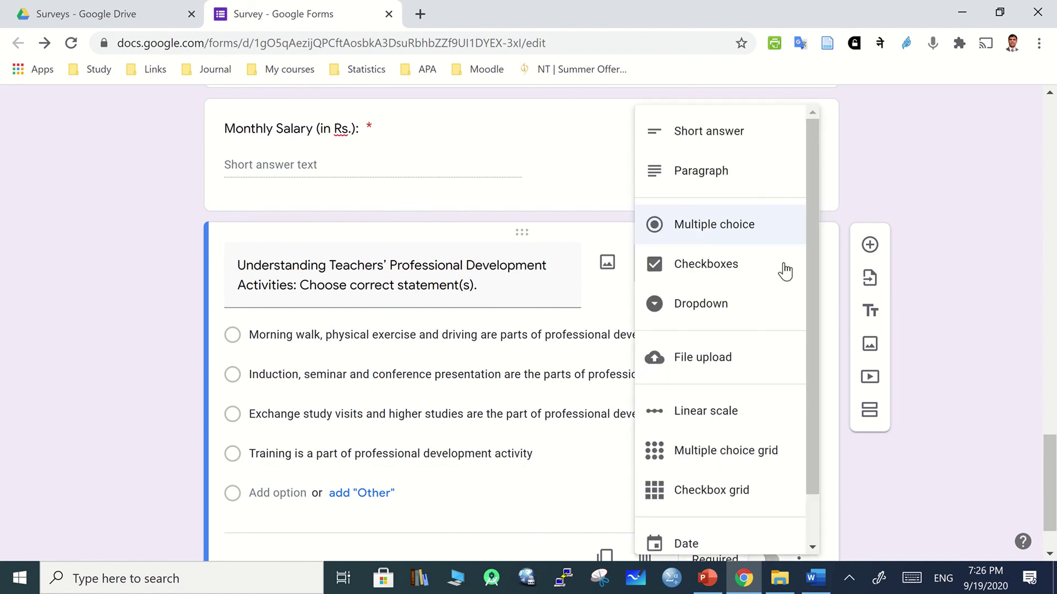
left_click(702, 269)
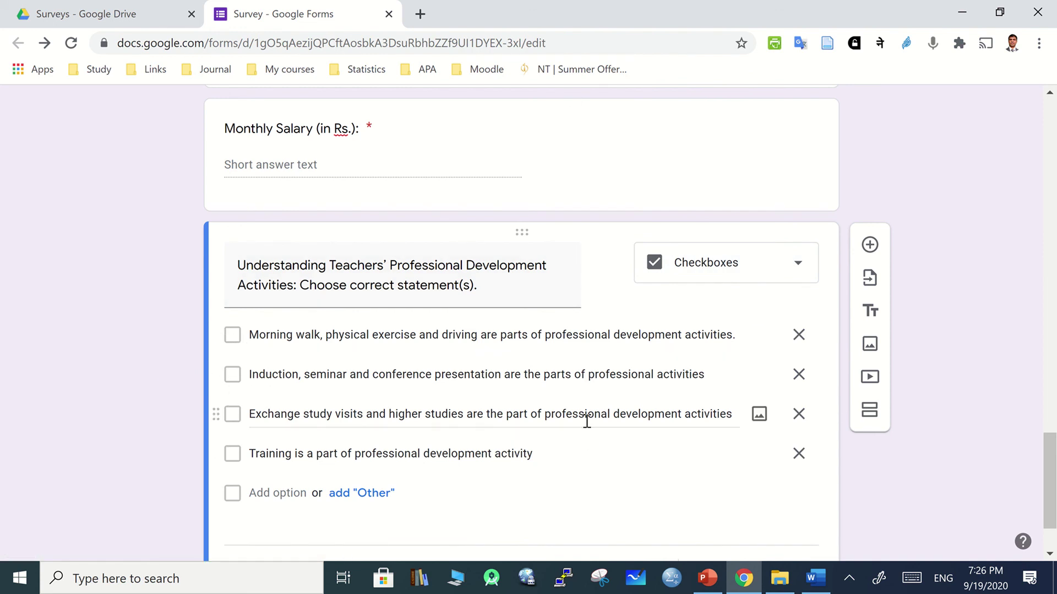
Copy the words "Professional Development Activities" from the yes/no heading of Sample Survey.docx in Word, and return to the form in Chrome.
left_click(820, 590)
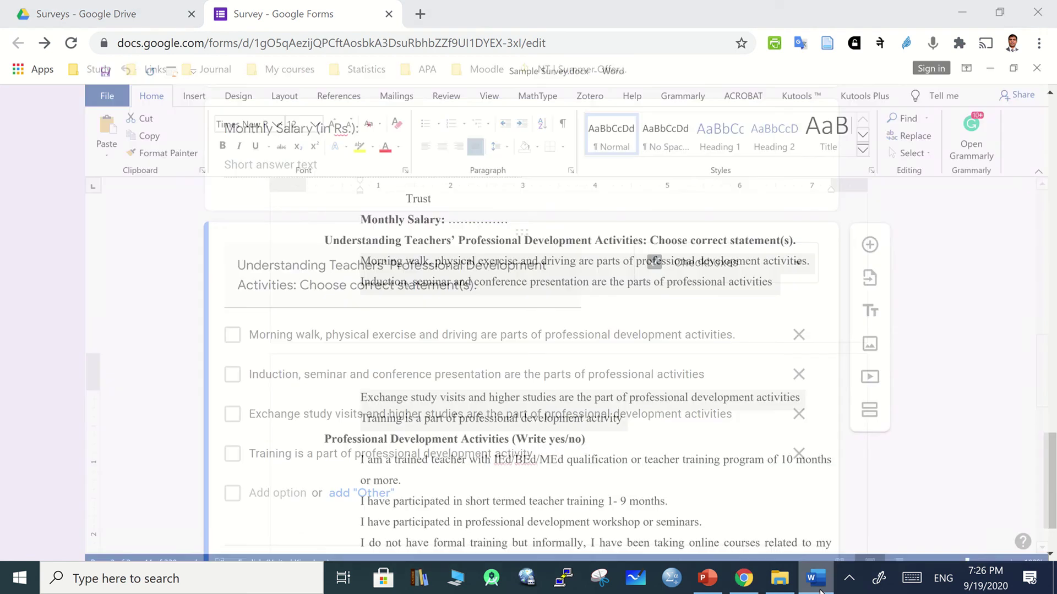
scroll(615, 415, "down", 7)
scroll(616, 415, "up", 4)
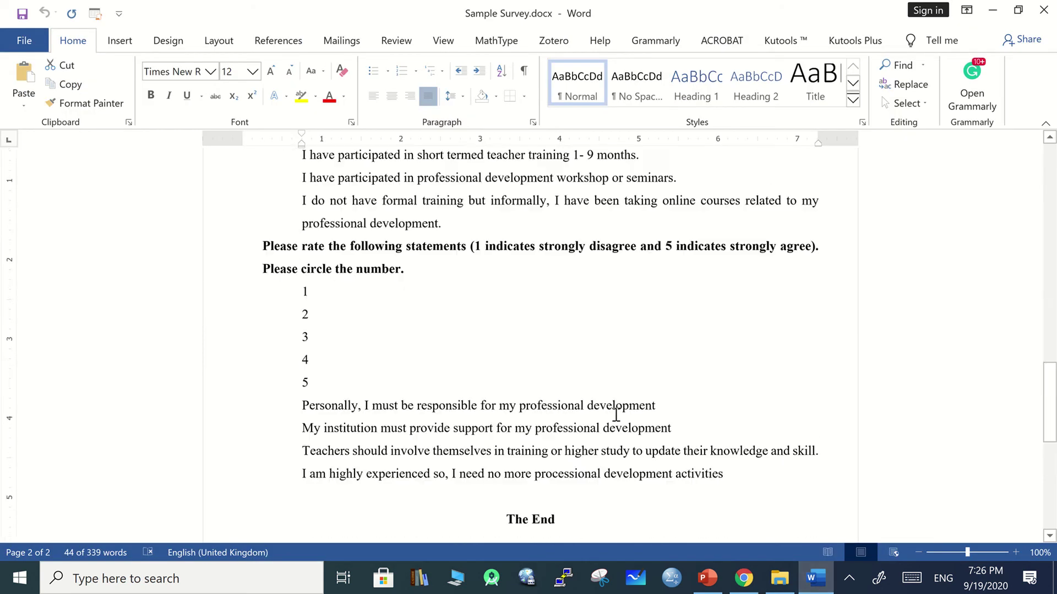
left_click(334, 235)
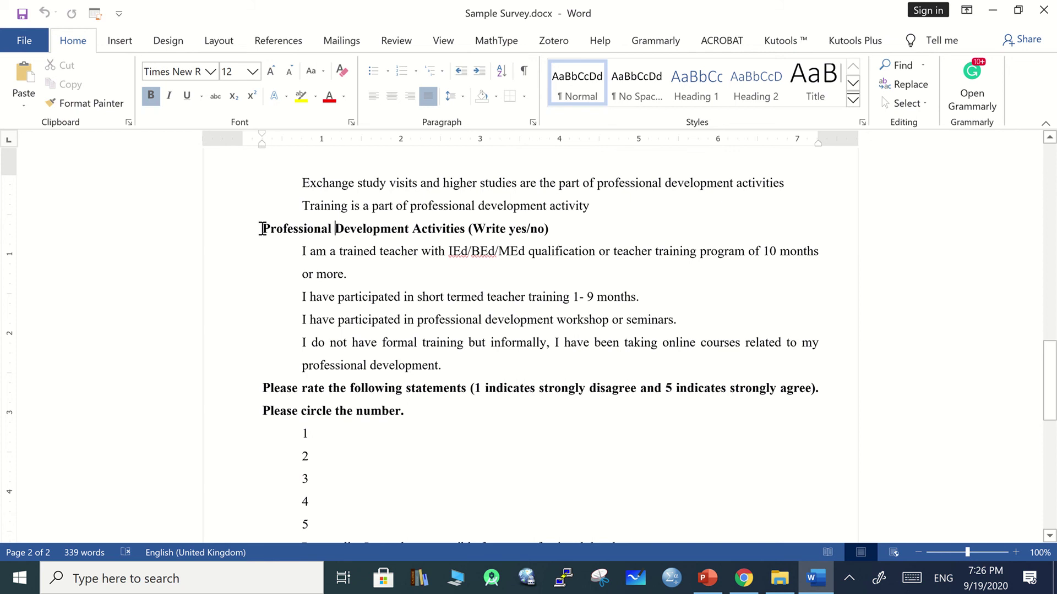
left_click_drag(263, 229, 467, 229)
key("ctrl+c")
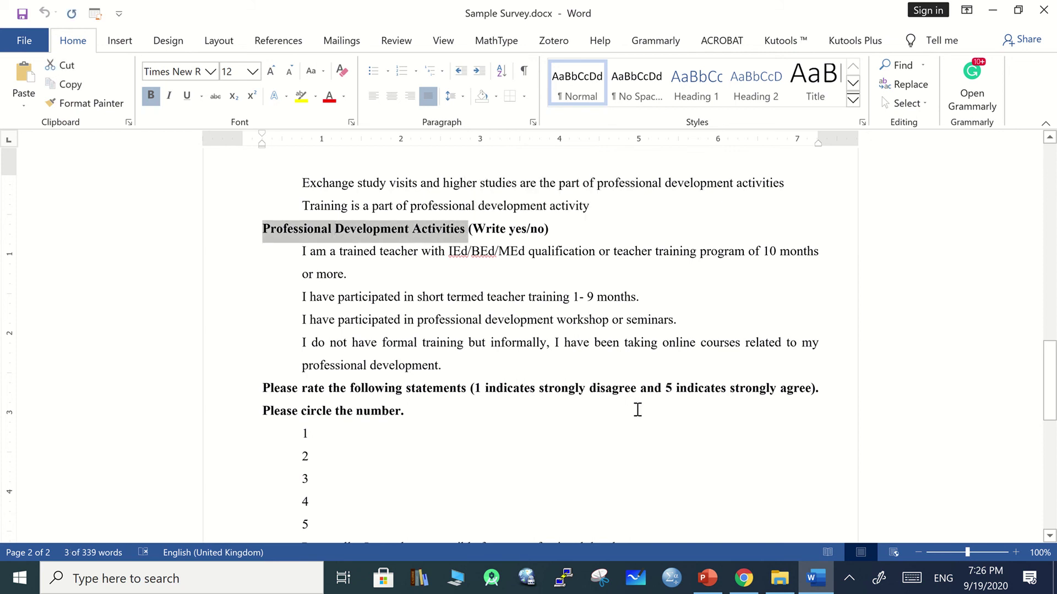
left_click(993, 10)
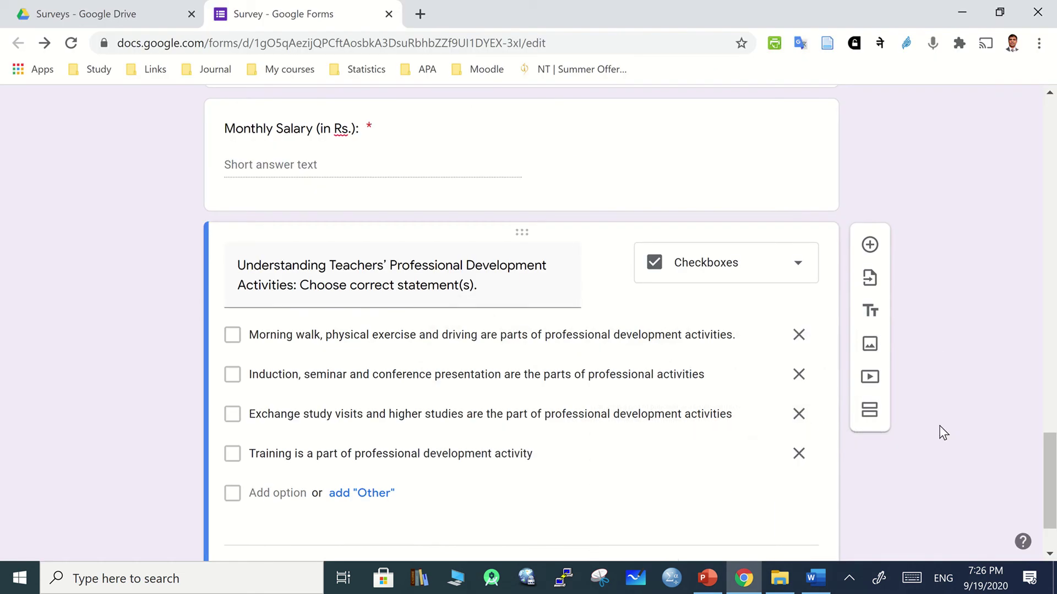
Make the Understanding Teachers' Professional Development Activities question required, and add a question below it with the copied text "Professional Development Activities".
scroll(939, 431, "down", 1)
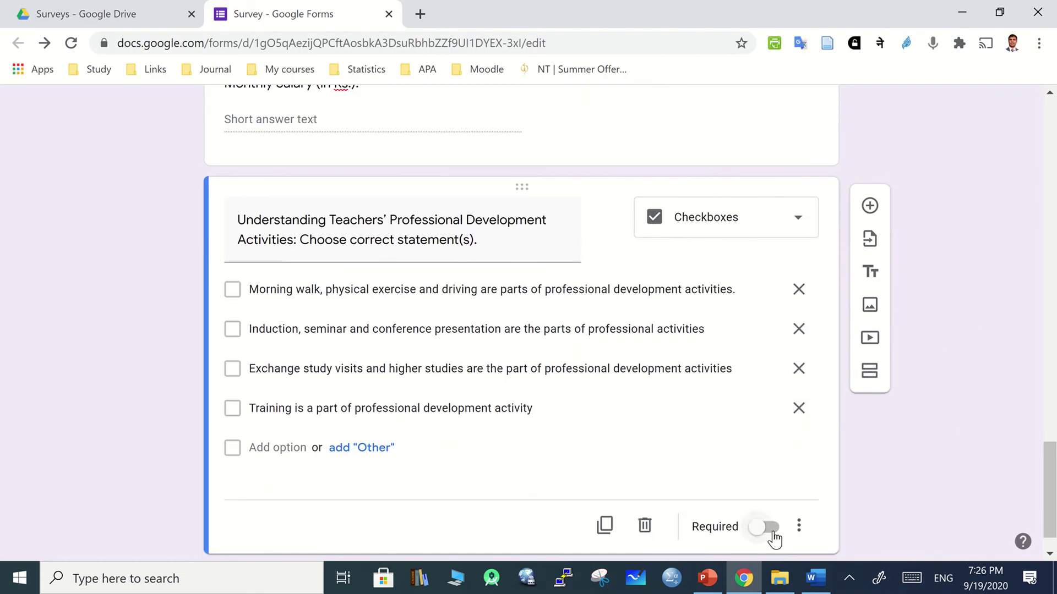
left_click(773, 535)
scroll(876, 481, "down", 1)
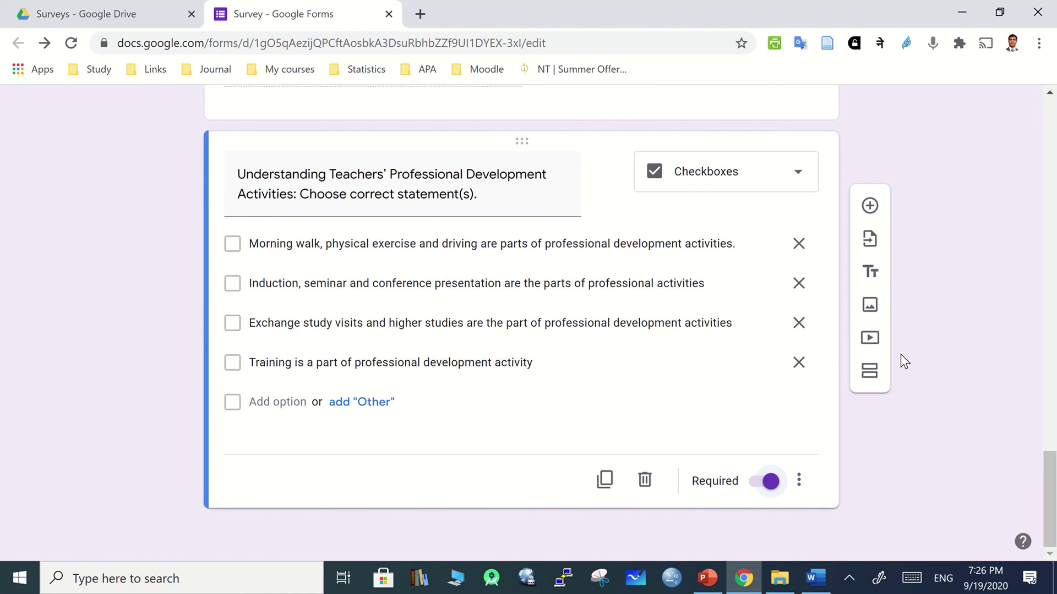
left_click(869, 206)
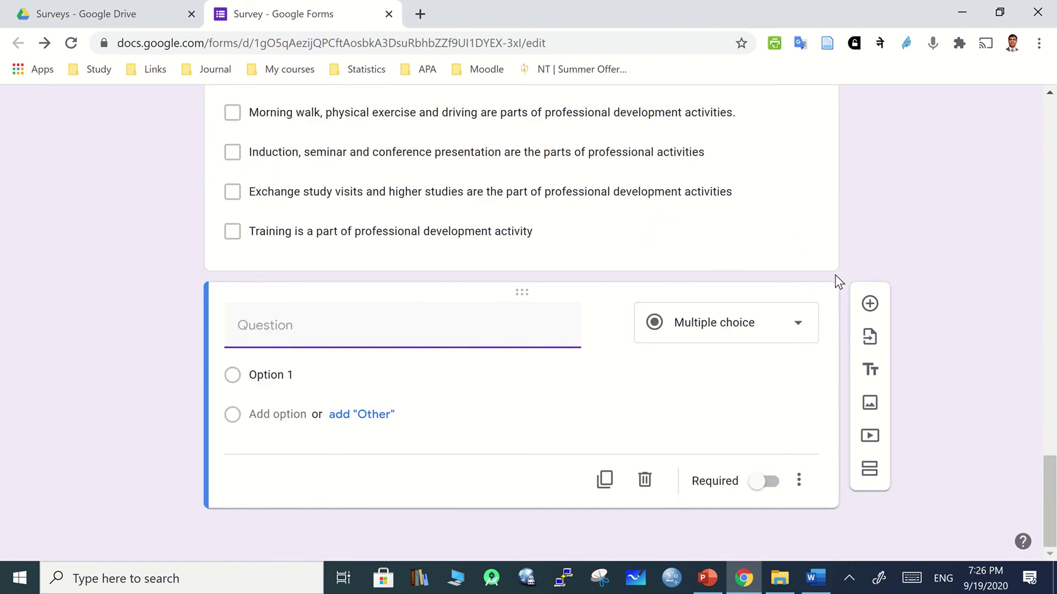
key("ctrl+v")
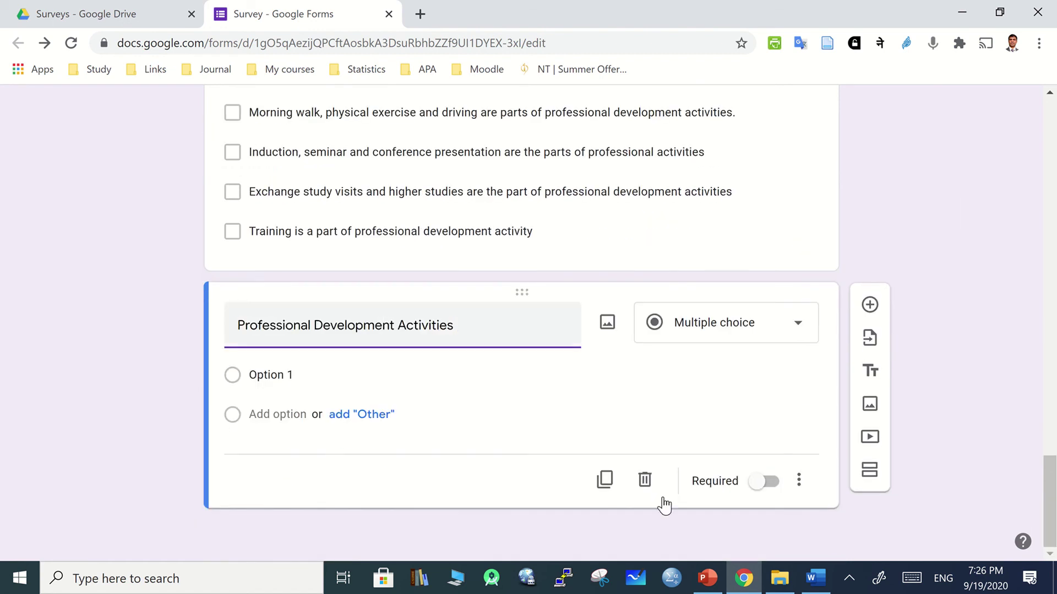
Replace the new question's text with the full heading "Professional Development Activities (Write yes/no)" from Sample Survey.docx in Word.
left_click(826, 582)
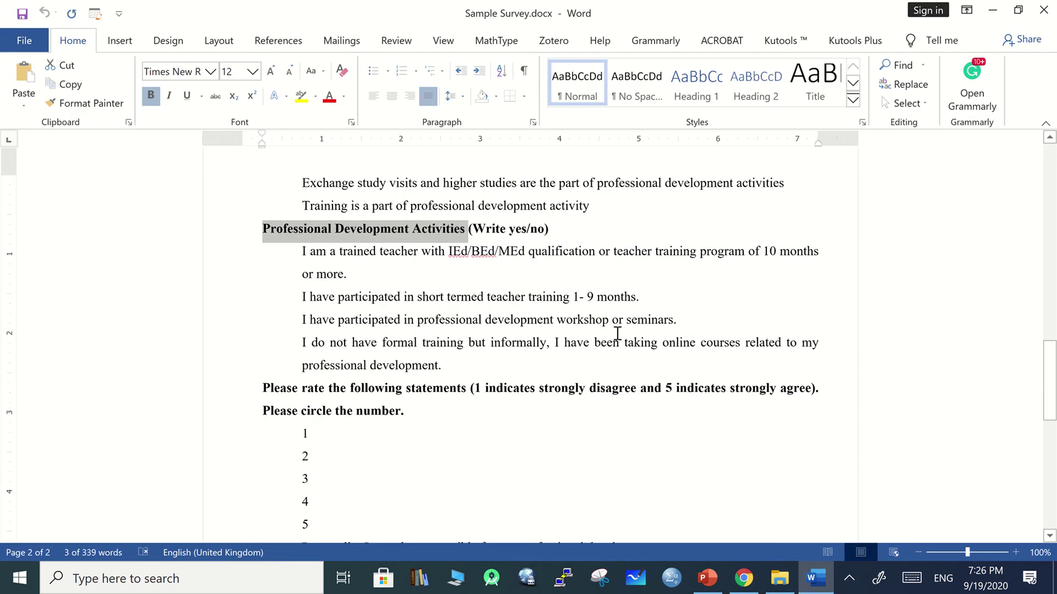
left_click_drag(575, 267, 360, 237)
left_click(269, 228)
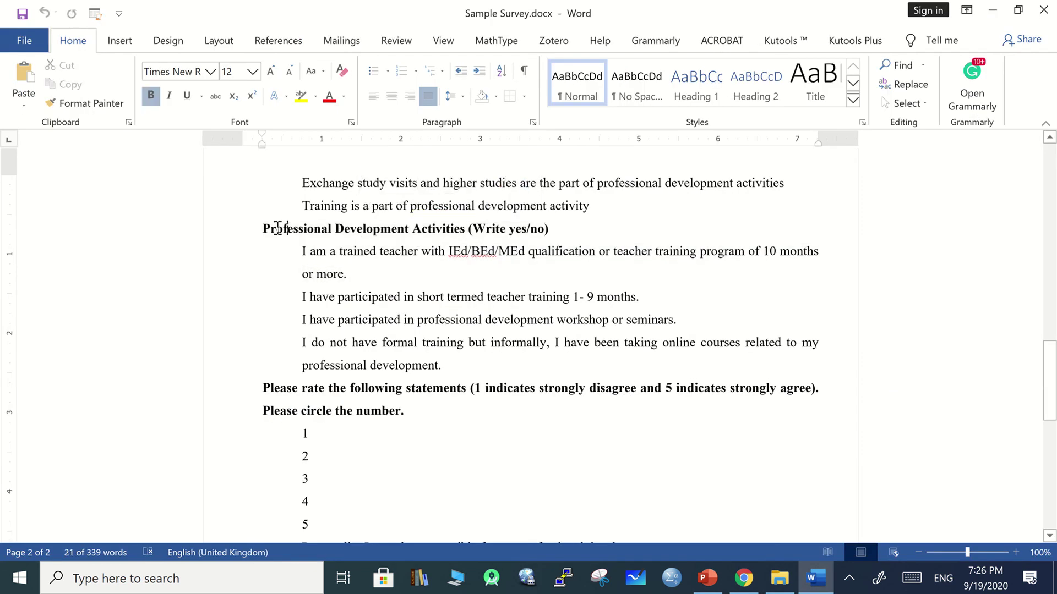
left_click_drag(261, 226, 570, 232)
key("ctrl+c")
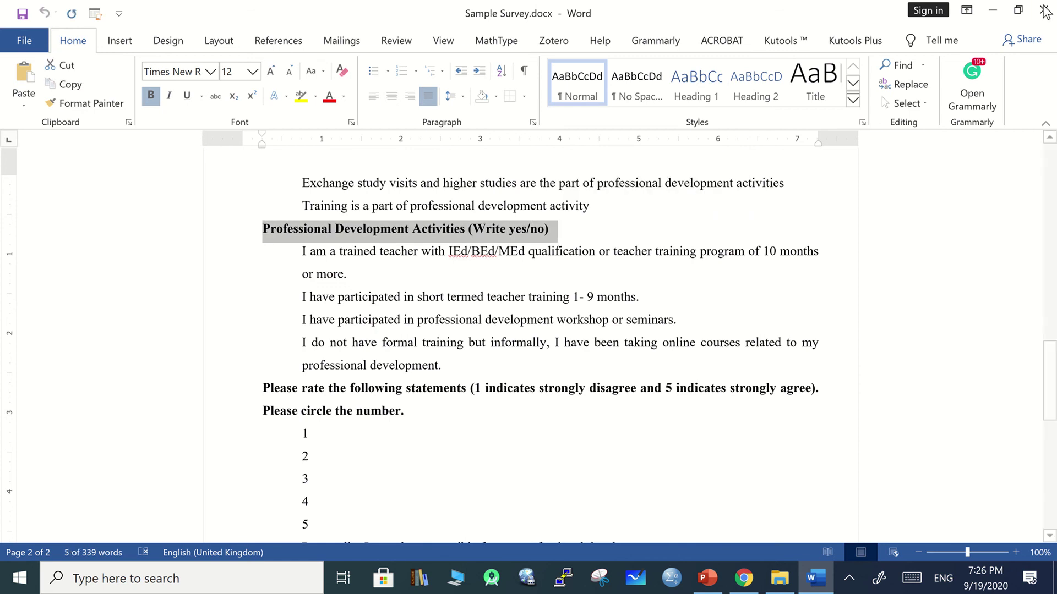
left_click(992, 10)
left_click(489, 327)
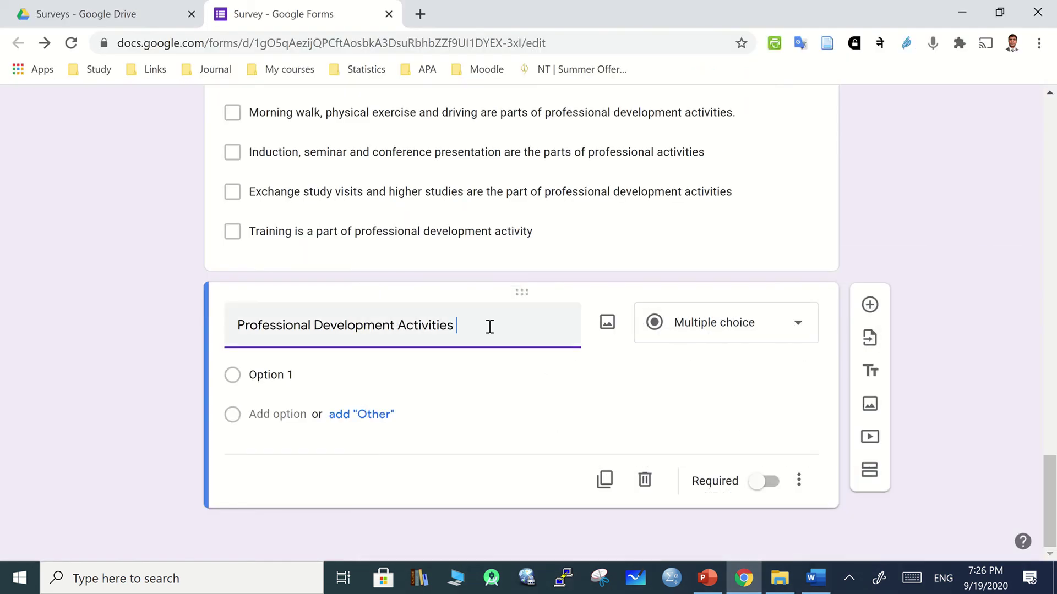
triple_click(230, 338)
key("ctrl+v")
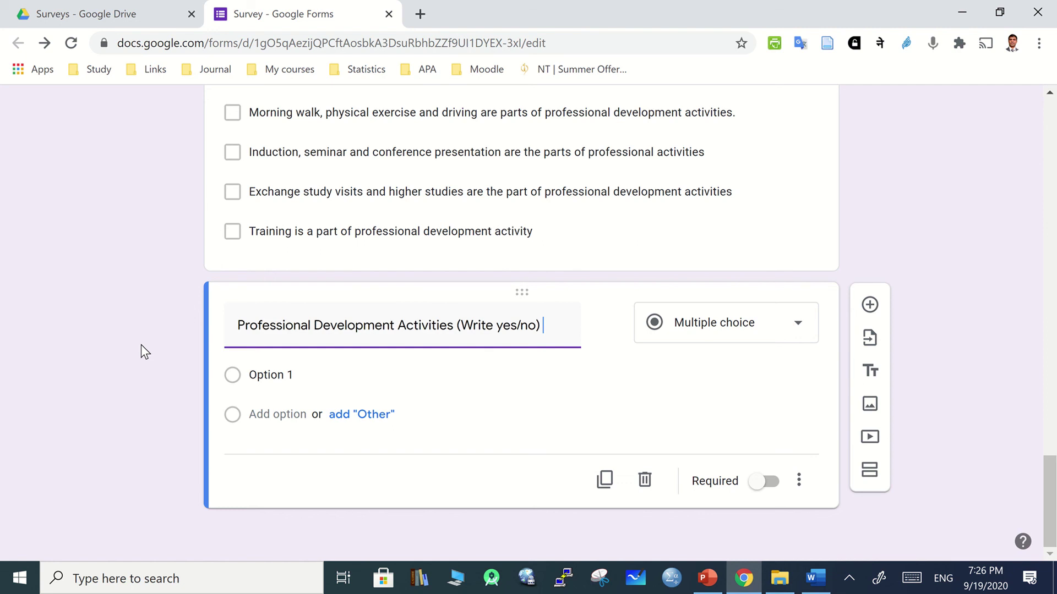
Replace "Write" with "Choose" in the question text so it reads "Professional Development Activities (Choose yes/no)".
key("Left")
key("Left")
key("Left")
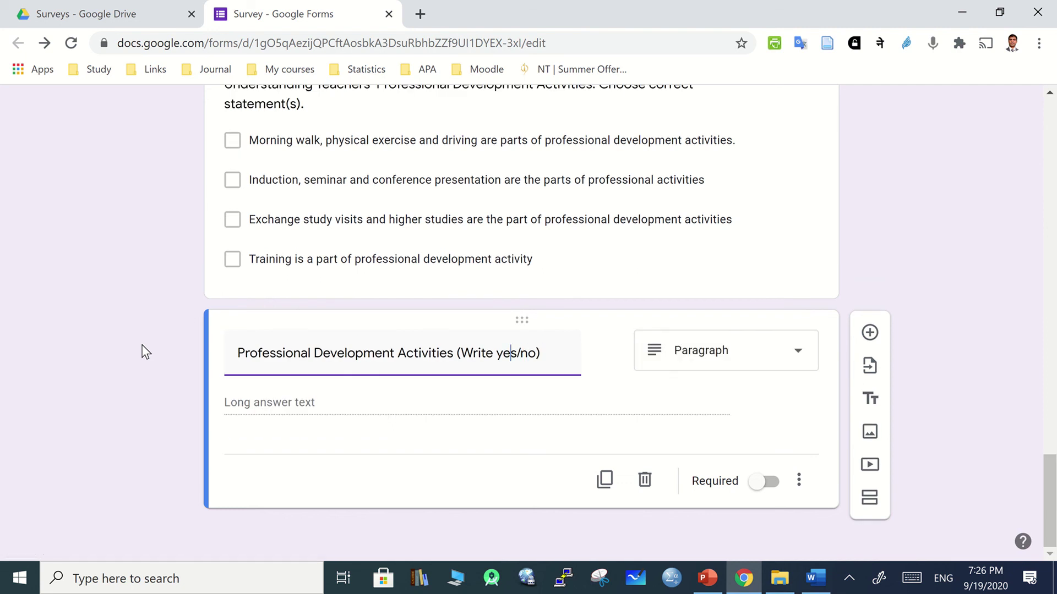
key("BackSpace")
key("BackSpace")
key("BackSpace")
key("BackSpace")
key("BackSpace")
type("Choose")
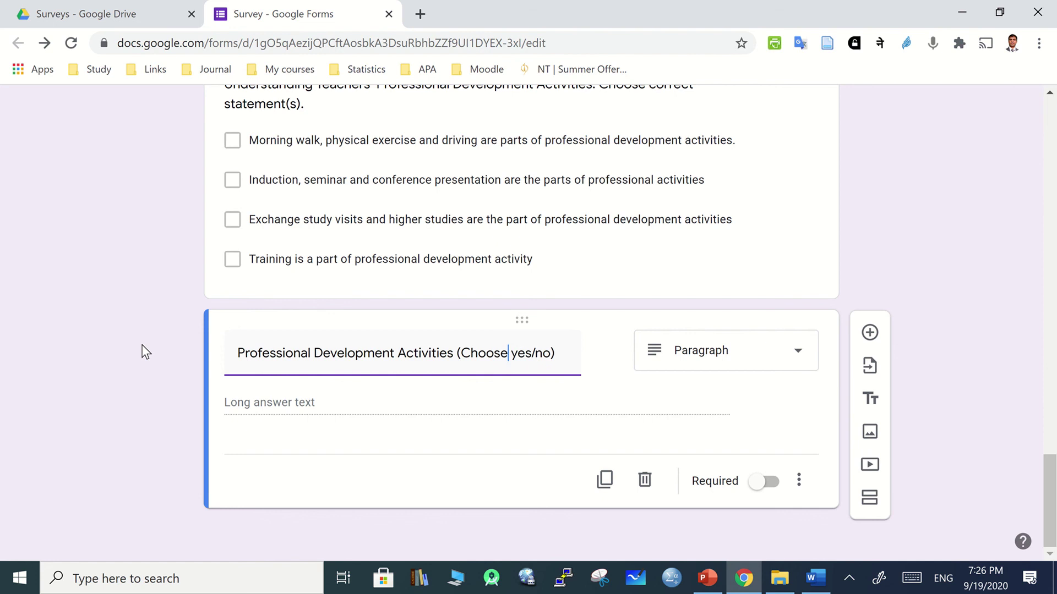
key("Right")
key("Right")
key("Right")
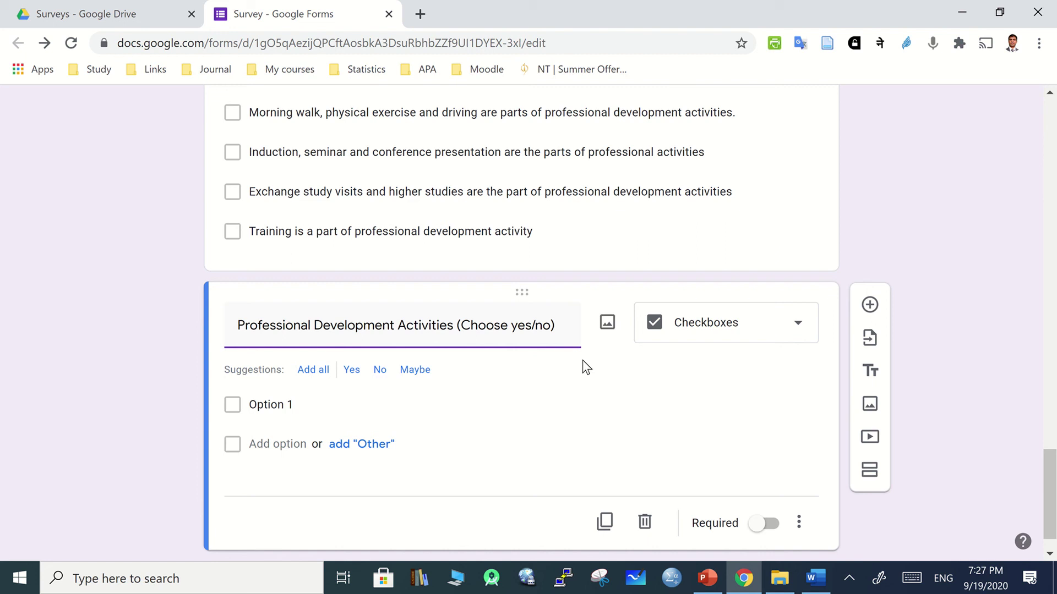
Change the question type to Multiple choice grid, and replace Row 1 with the four yes/no statements from Sample Survey.docx in Word.
left_click(787, 337)
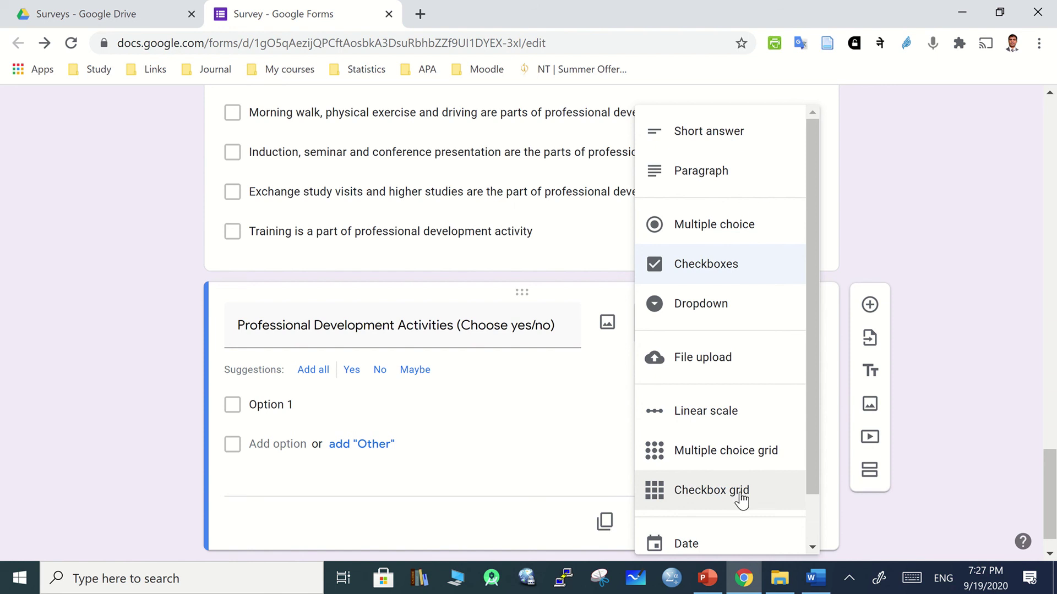
left_click(707, 452)
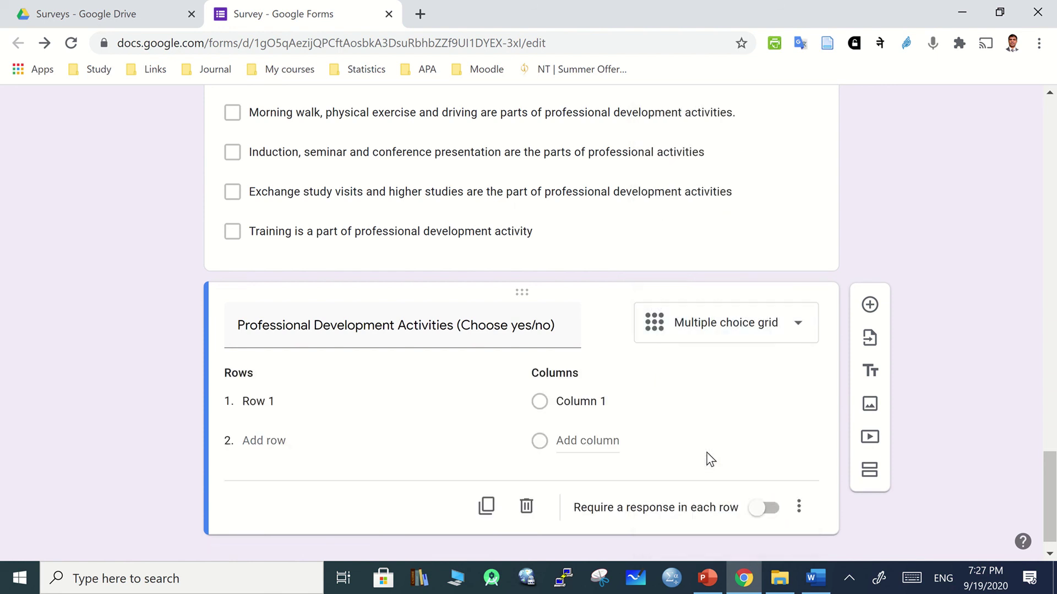
left_click(815, 578)
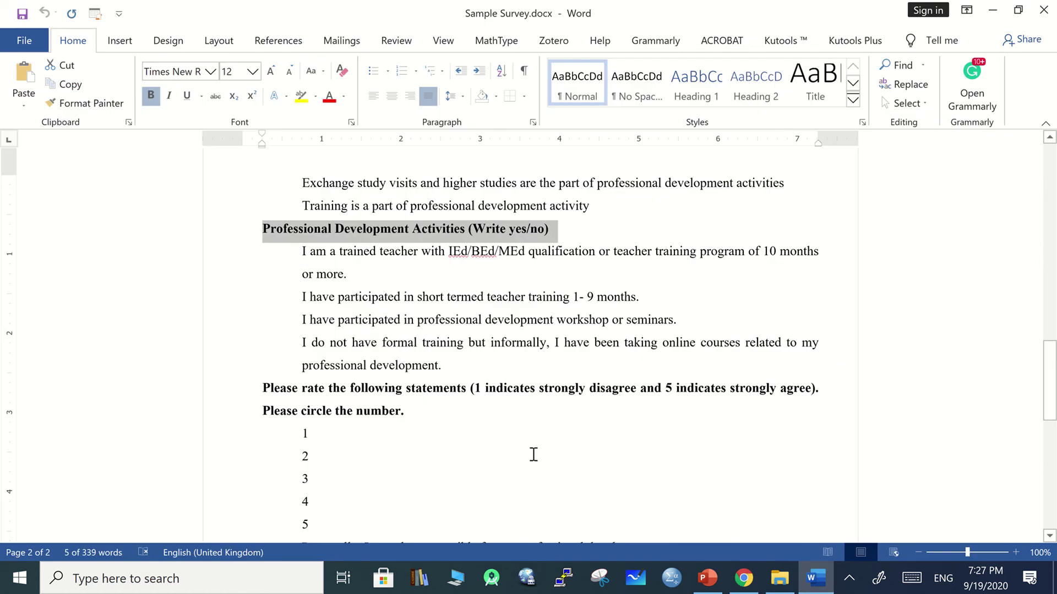
scroll(441, 427, "down", 5)
scroll(440, 426, "up", 4)
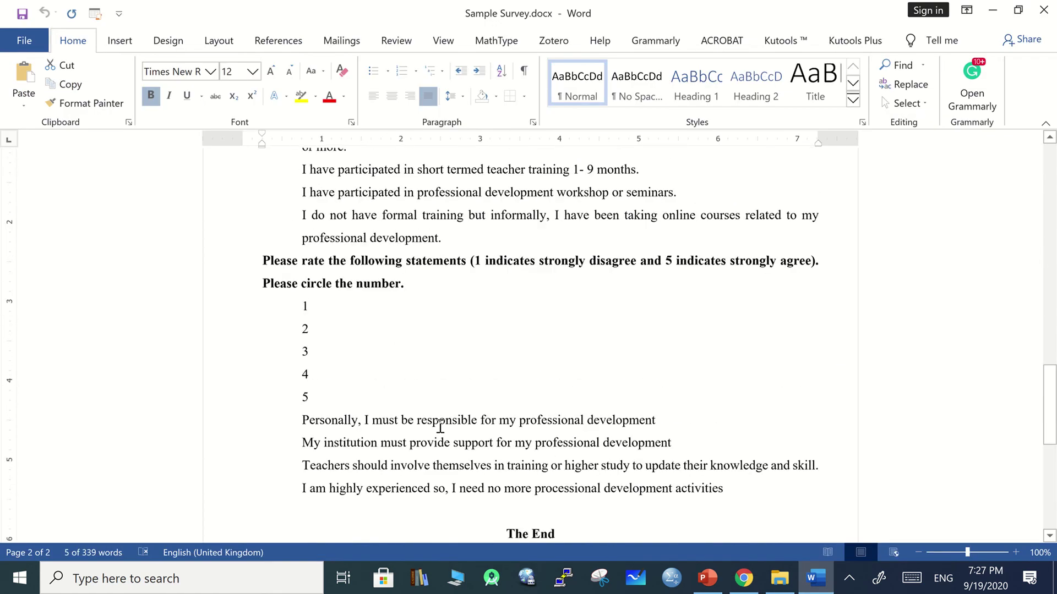
scroll(440, 427, "up", 1)
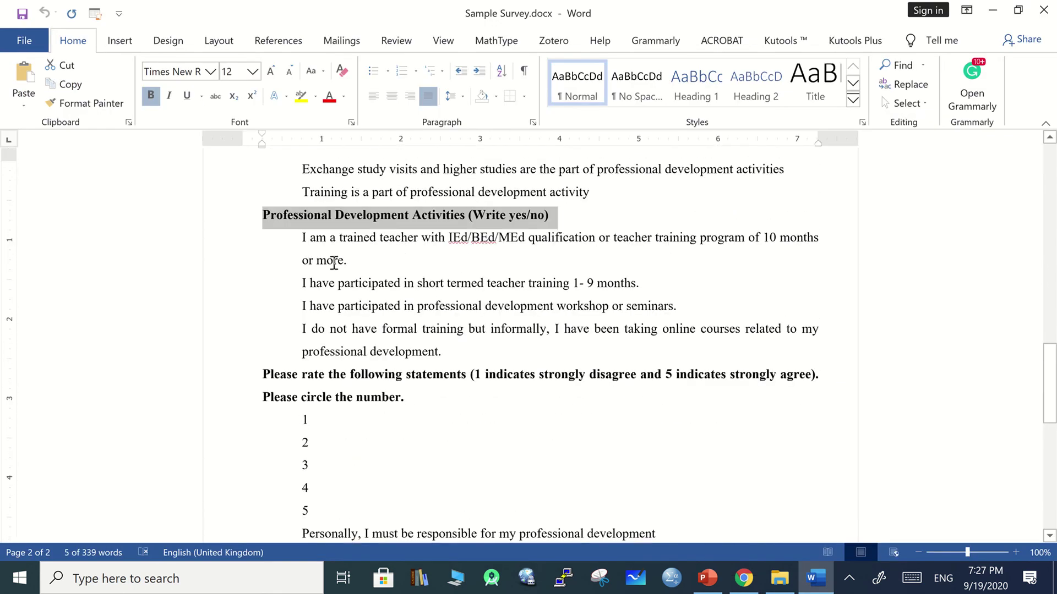
left_click(316, 238)
left_click_drag(302, 240, 455, 354)
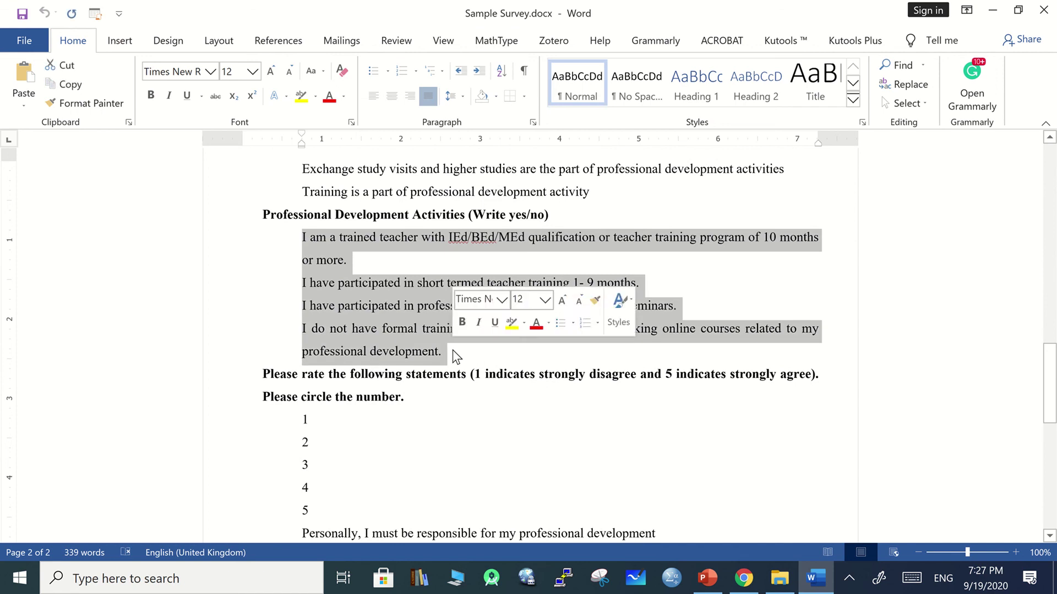
left_click(992, 11)
left_click(296, 405)
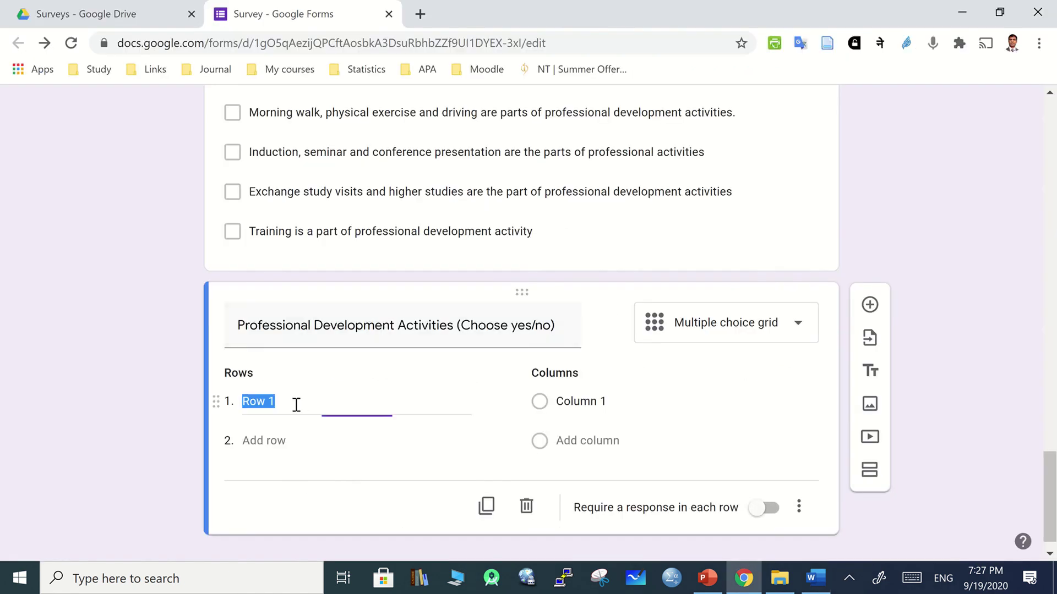
key("ctrl+v")
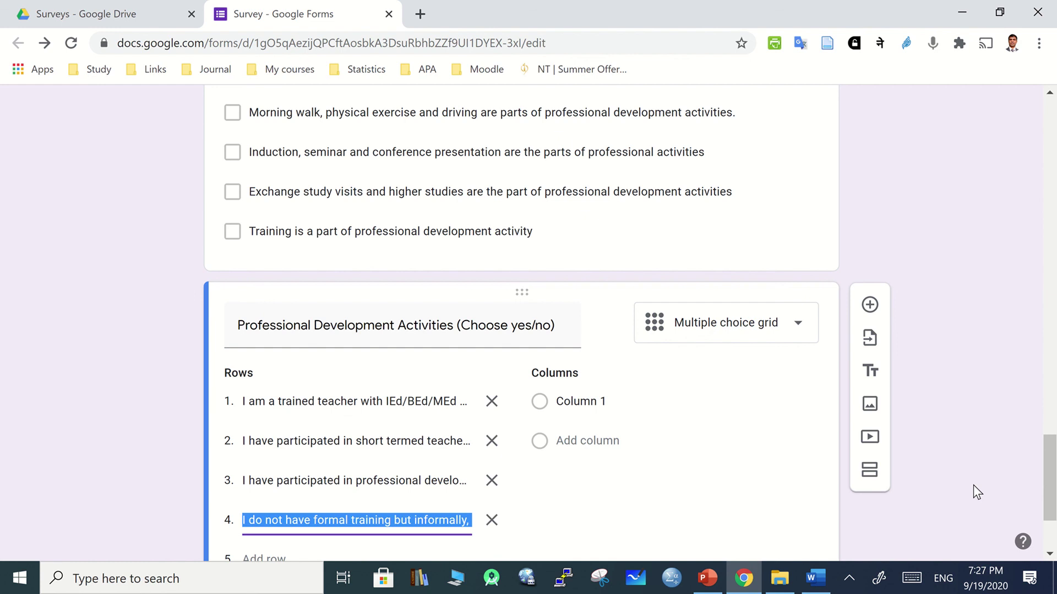
left_click(1002, 430)
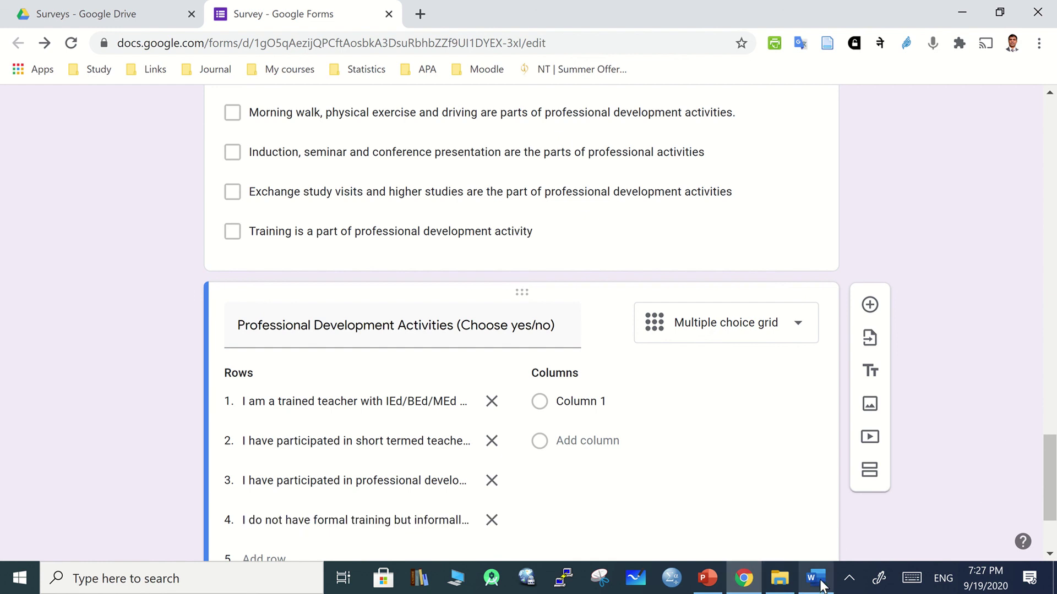
In Sample Survey.docx in Word, add the lines "Yes" and "No" below the four professional development activity statements, and copy both lines.
mouse_move(821, 582)
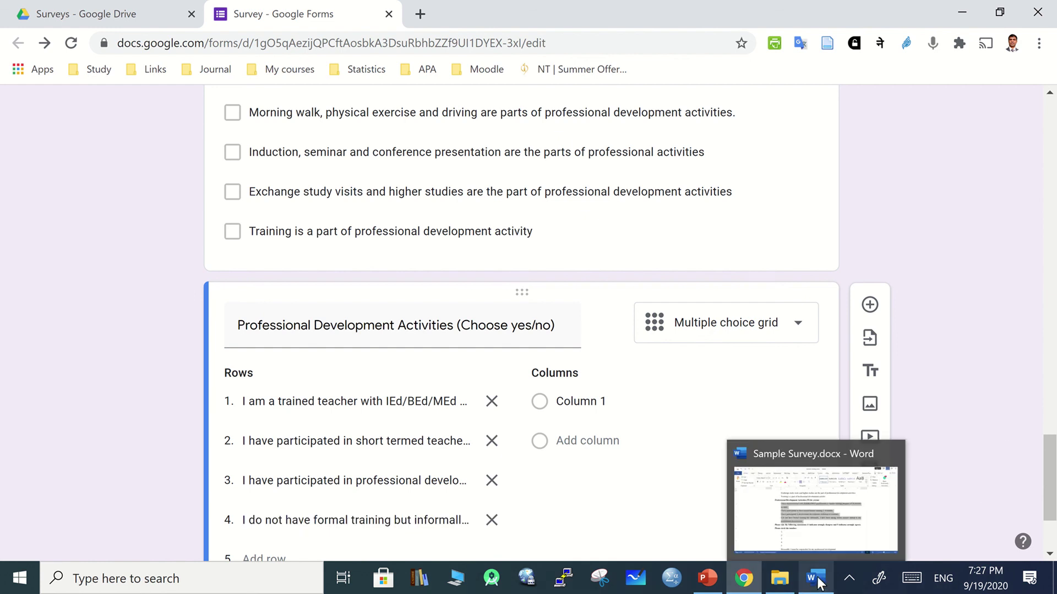
left_click(819, 583)
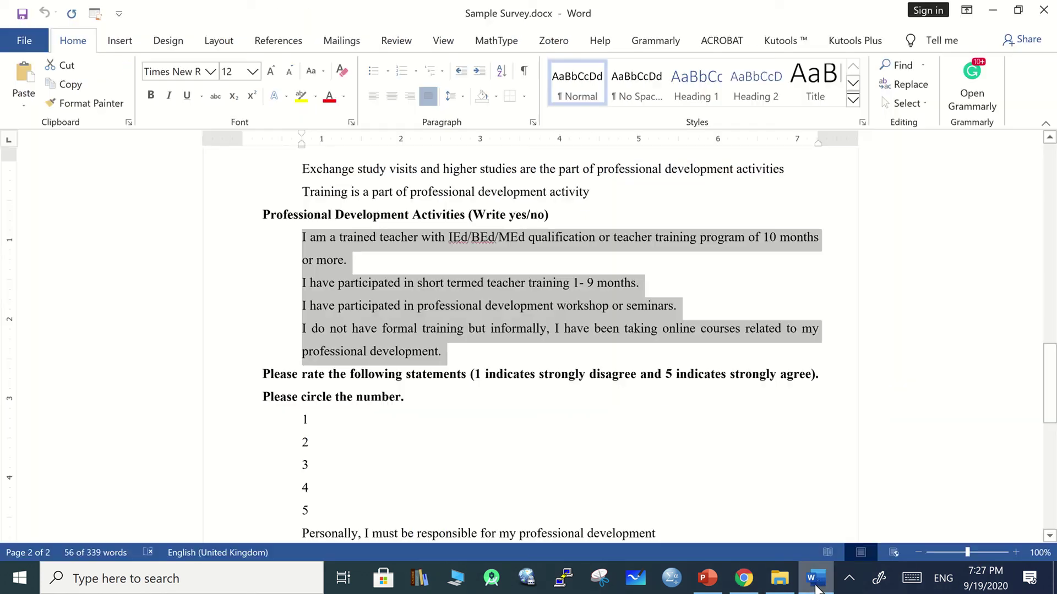
left_click(507, 283)
left_click(442, 351)
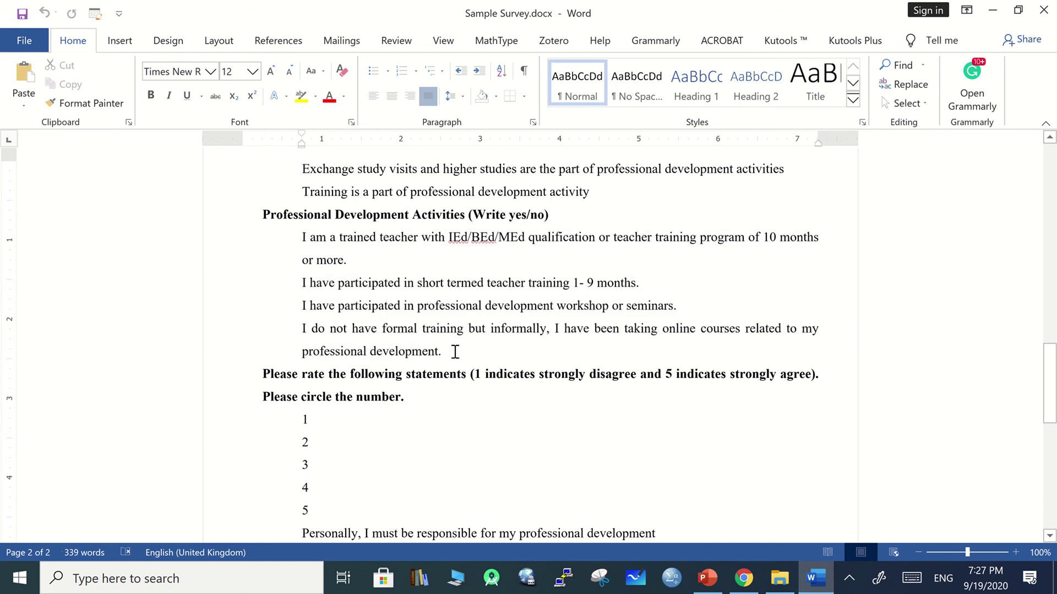
key("Return")
type("Yes")
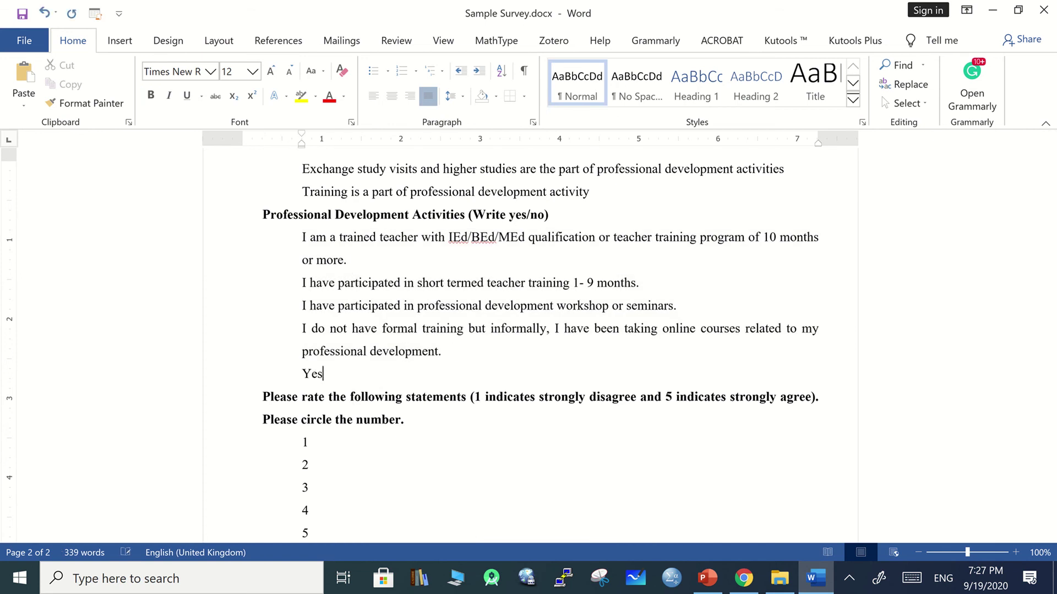
key("Return")
type("No")
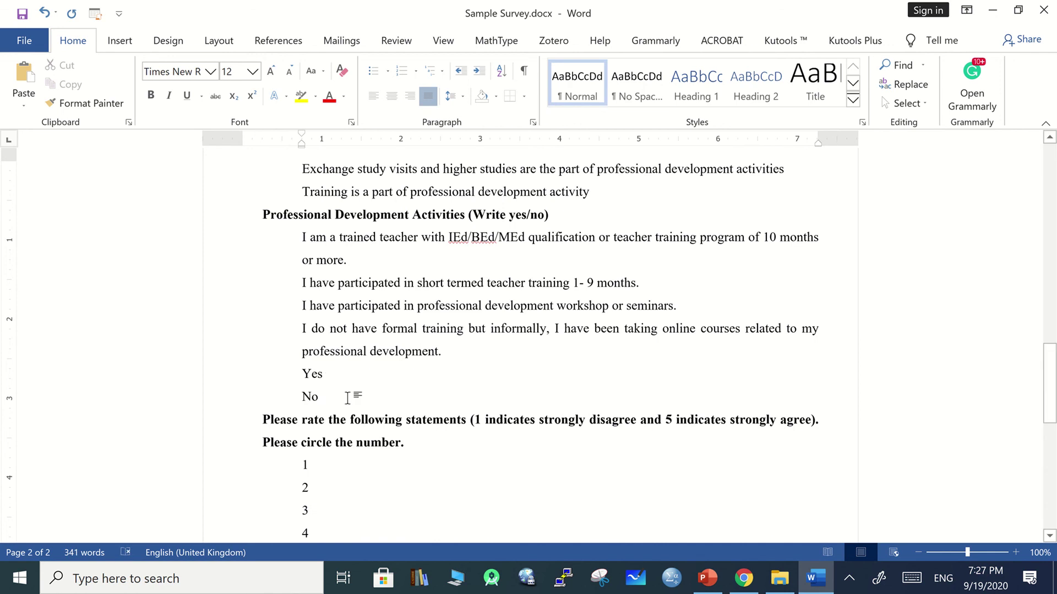
left_click_drag(328, 397, 293, 374)
key("ctrl+c")
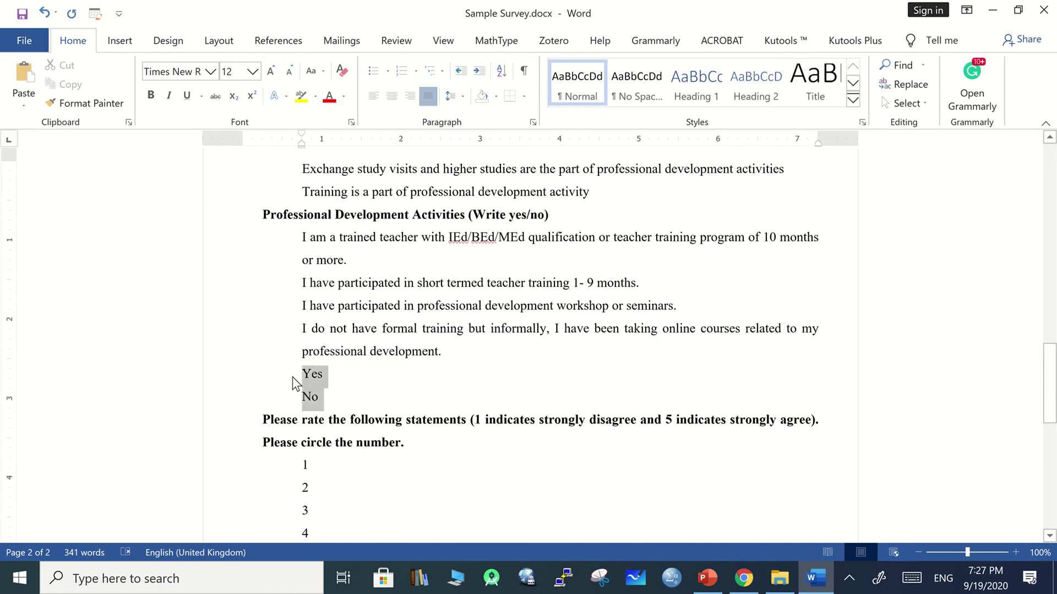
Back in Google Forms, replace Column 1 of the grid with the copied Yes and No, and require a response in each row.
left_click(992, 10)
left_click(583, 397)
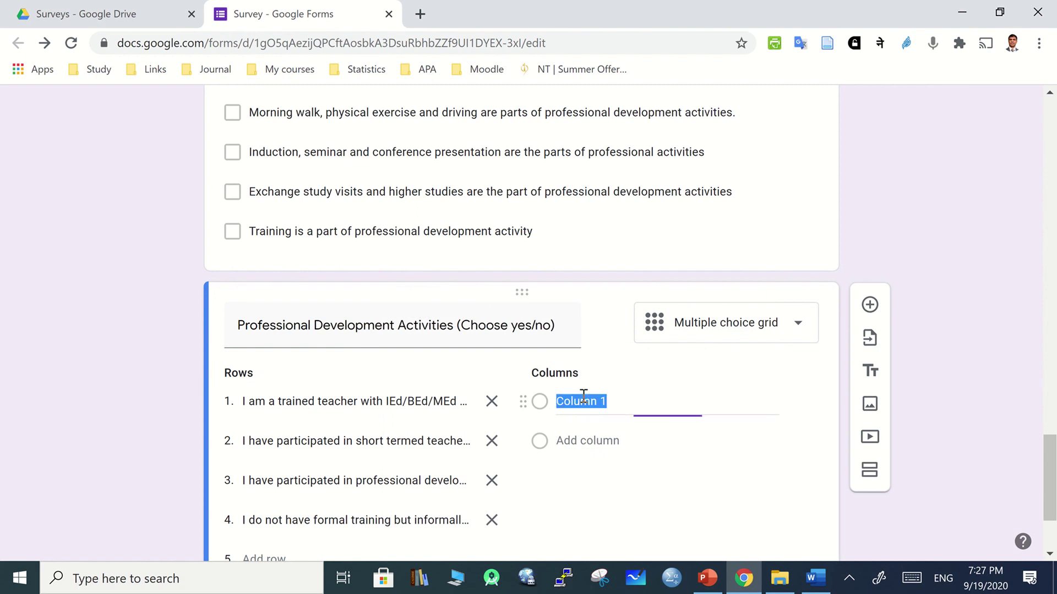
key("ctrl+v")
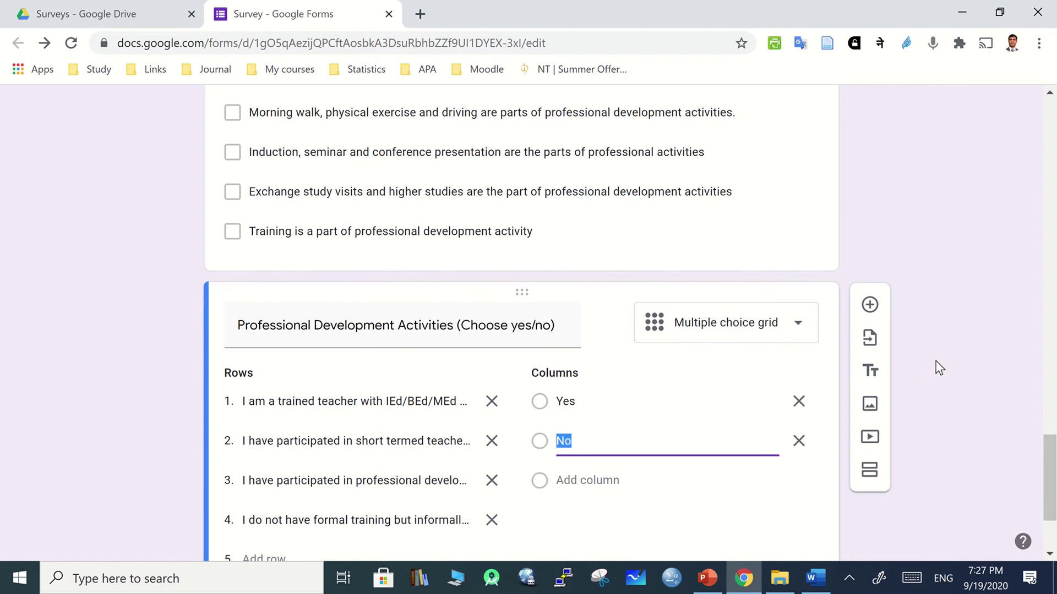
scroll(939, 368, "down", 1)
scroll(938, 367, "down", 2)
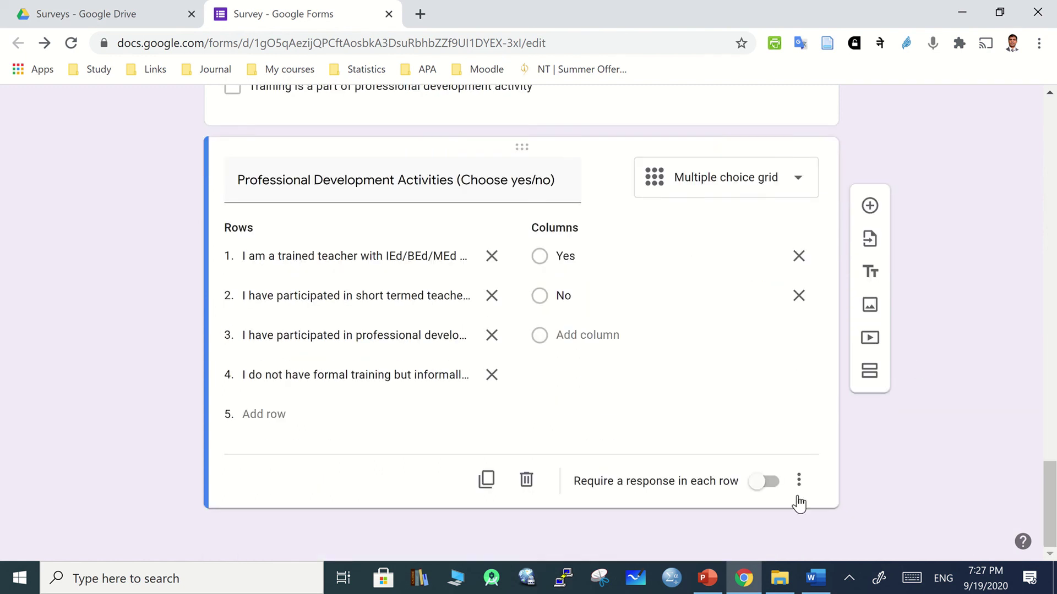
left_click(772, 486)
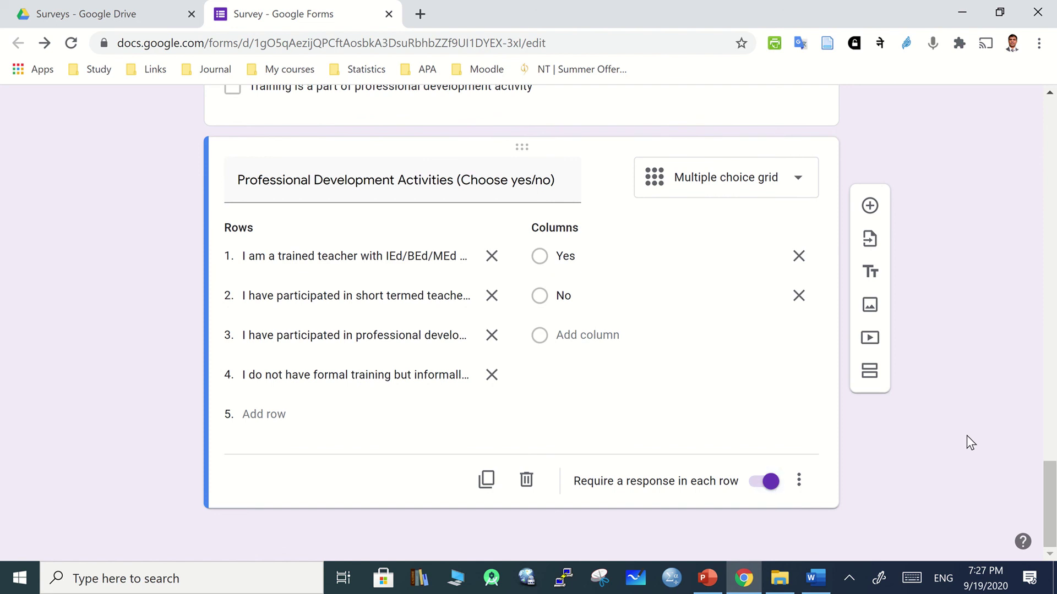
Add a new question below the Professional Development Activities grid, leaving its type as Multiple choice.
left_click(869, 209)
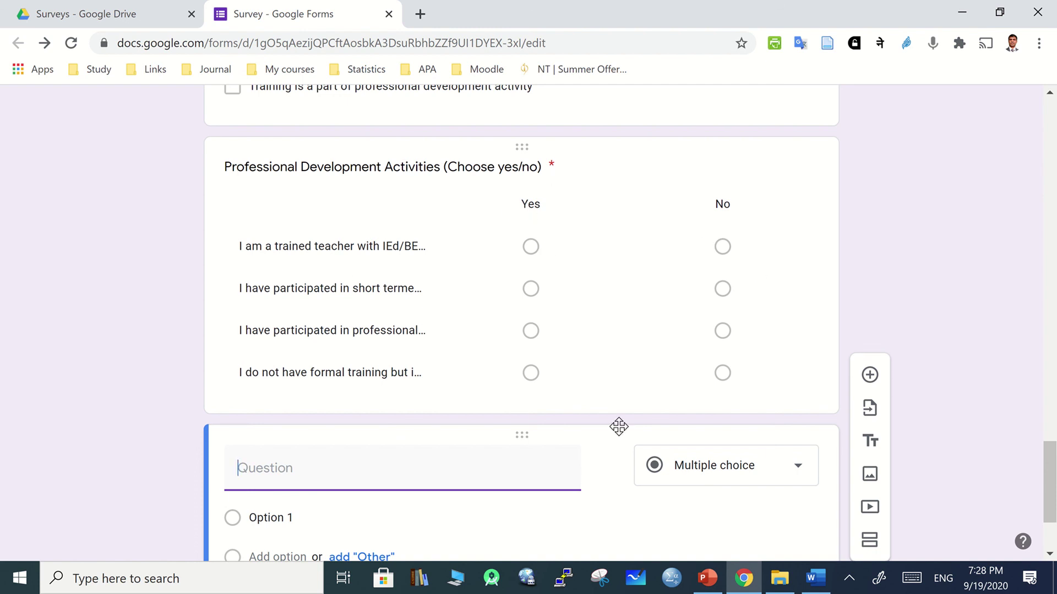
left_click(786, 489)
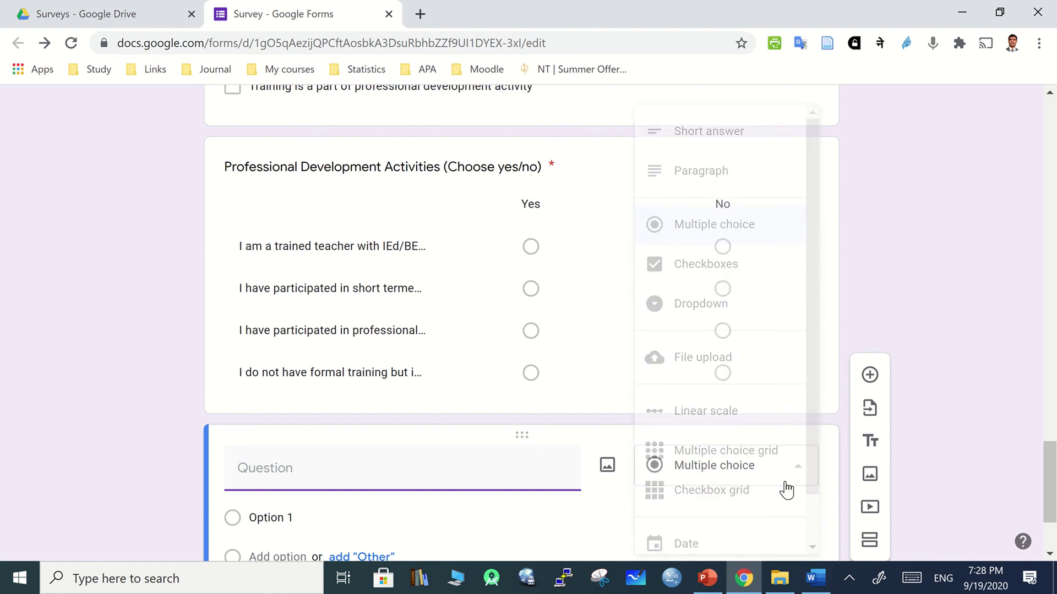
left_click(969, 281)
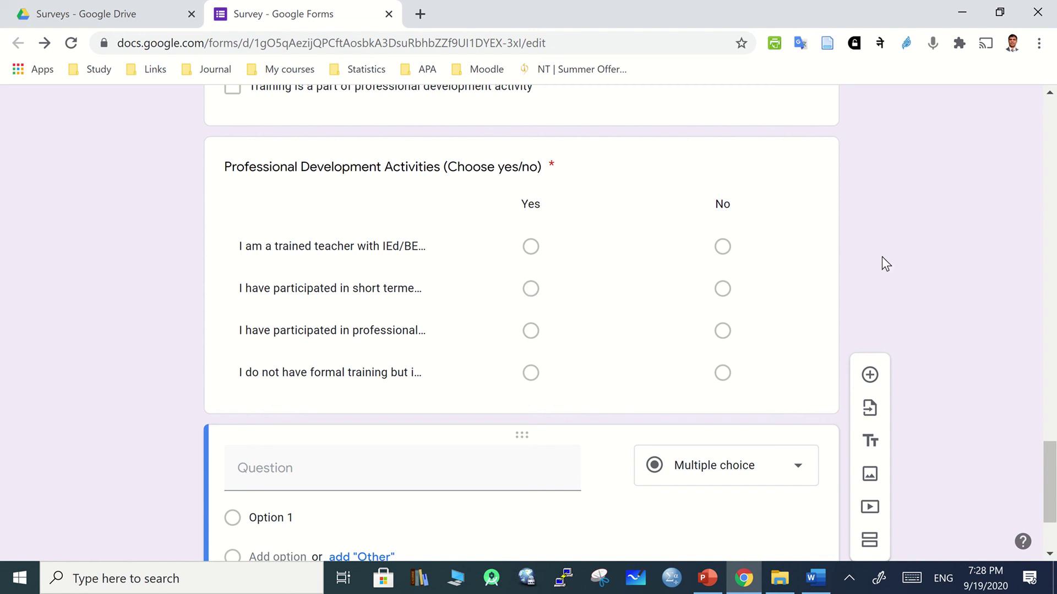
scroll(882, 256, "down", 2)
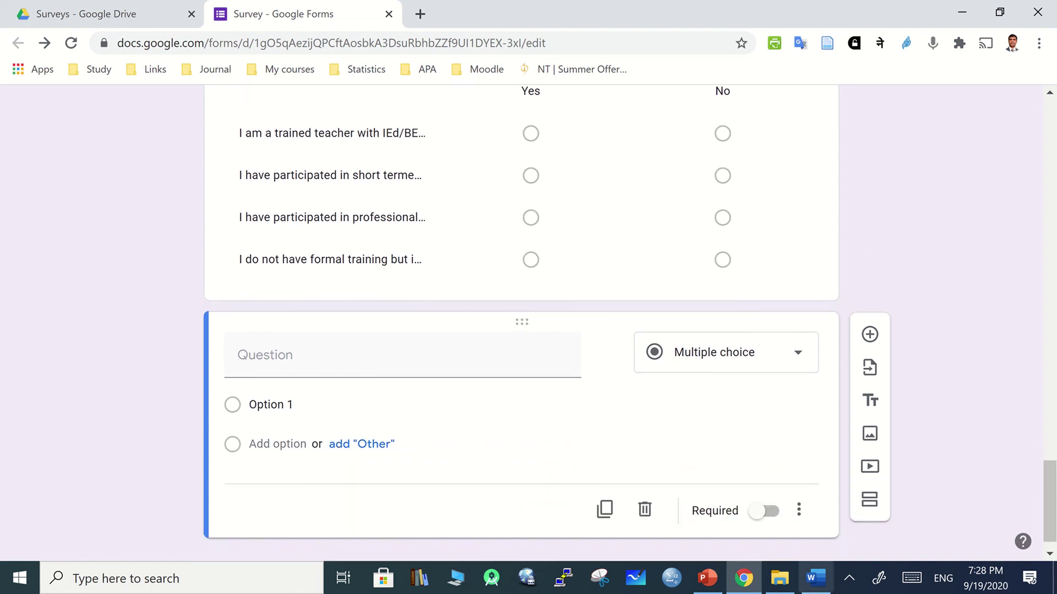
Fill the new question's text with "Please rate the following statements (1 indicates strongly disagree and 5 indicates strongly agree)." from Sample Survey.docx in Word.
left_click(815, 578)
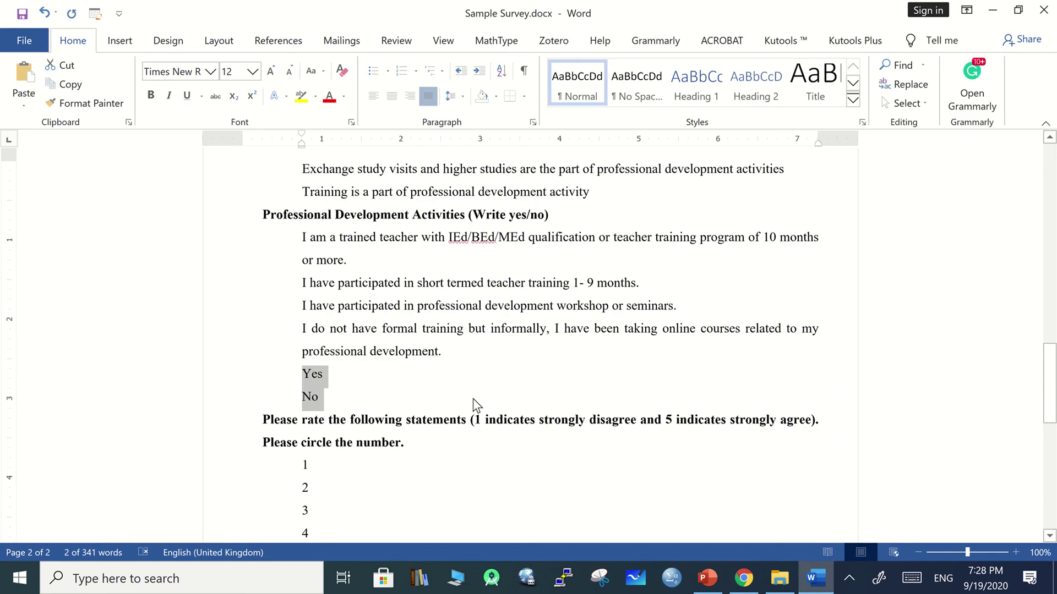
scroll(473, 398, "down", 5)
scroll(471, 402, "up", 1)
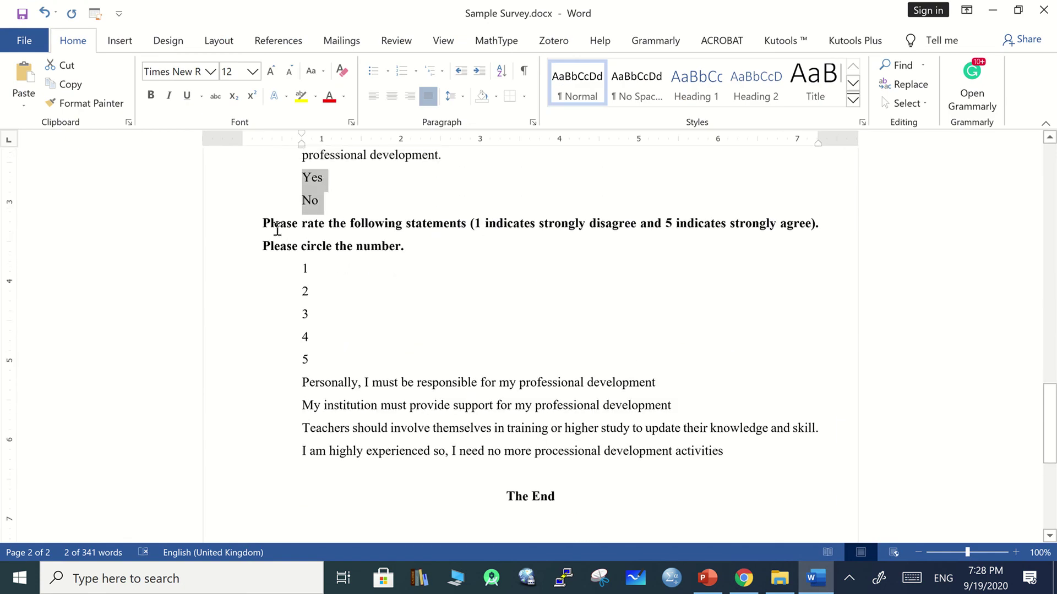
left_click_drag(263, 223, 420, 253)
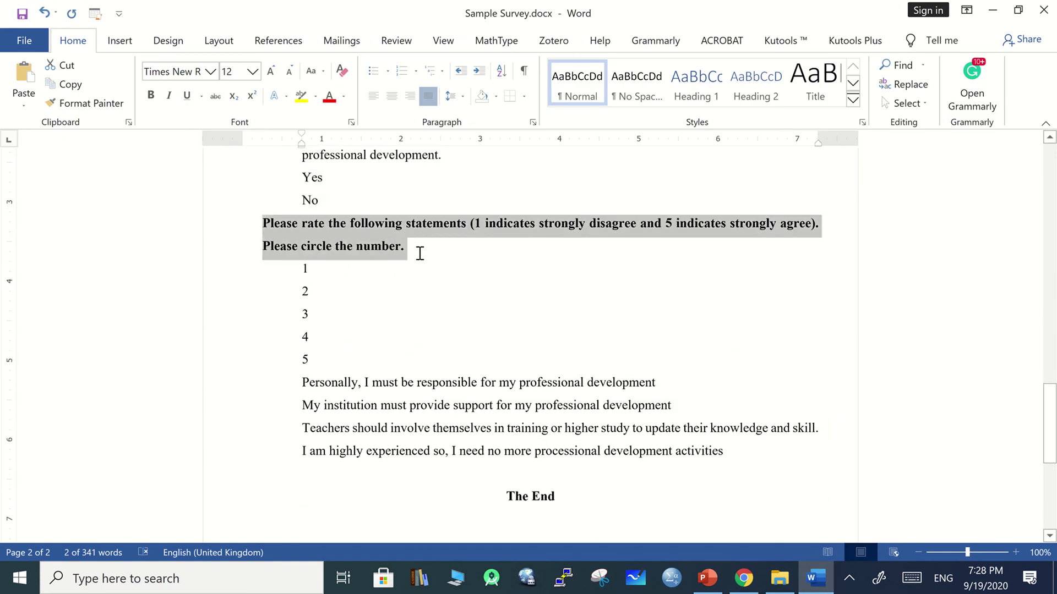
left_click_drag(635, 234, 821, 226)
key("ctrl+c")
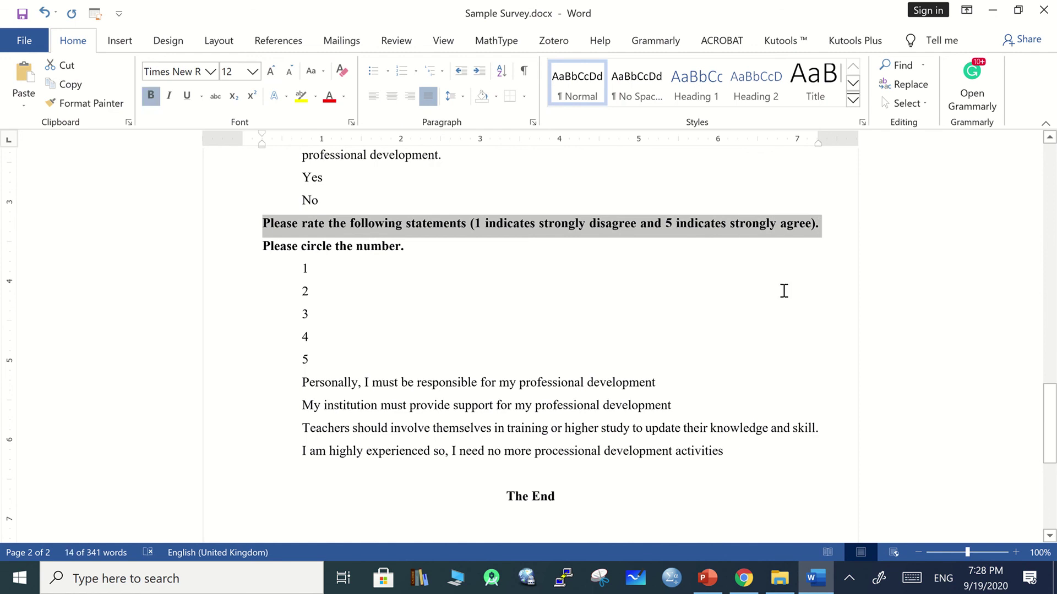
left_click(995, 12)
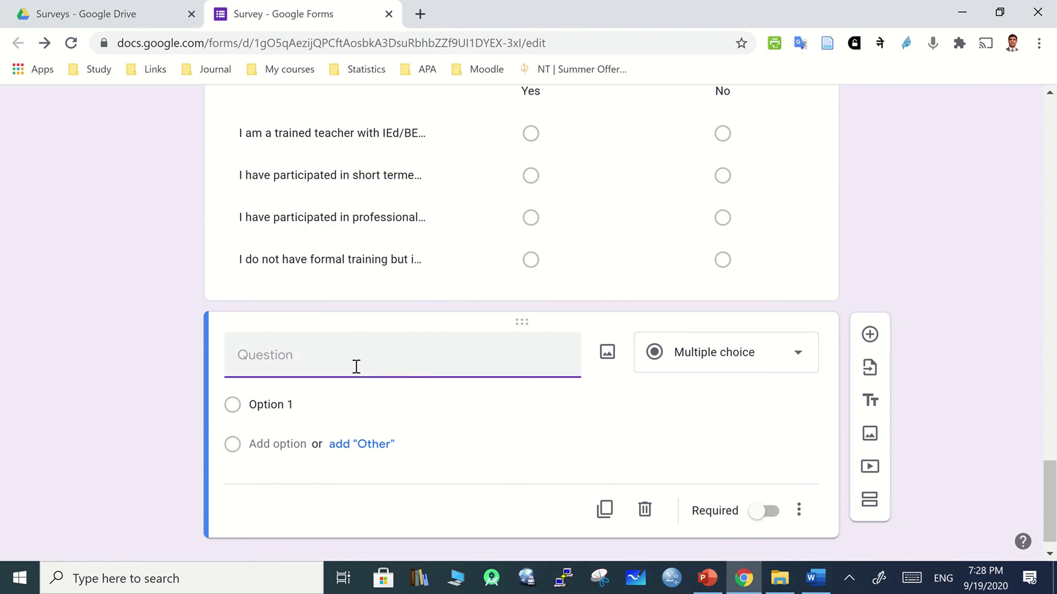
key("ctrl+v")
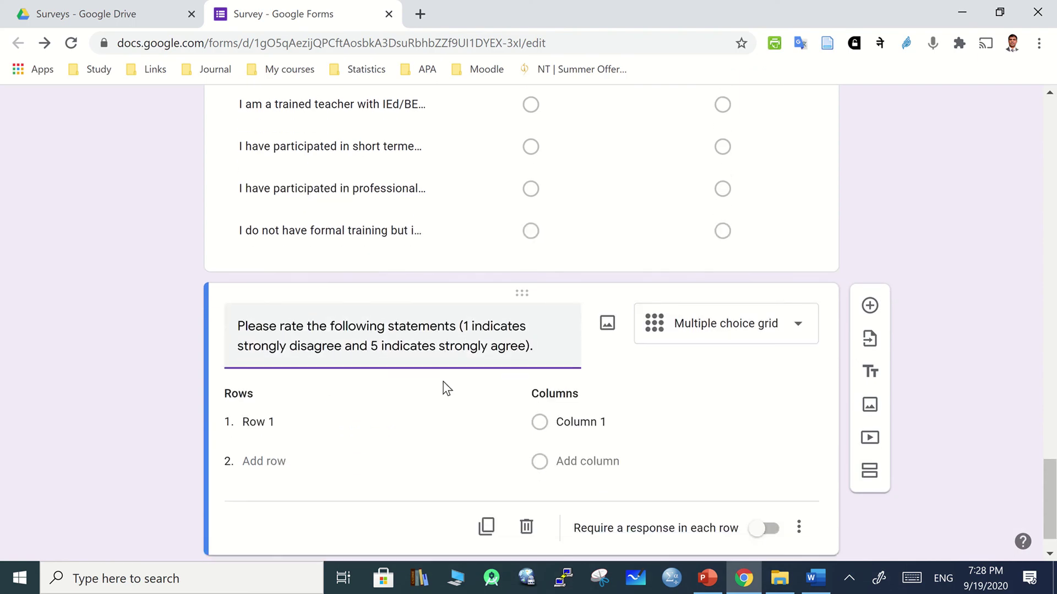
Change the rating question's type to Linear scale.
left_click(778, 333)
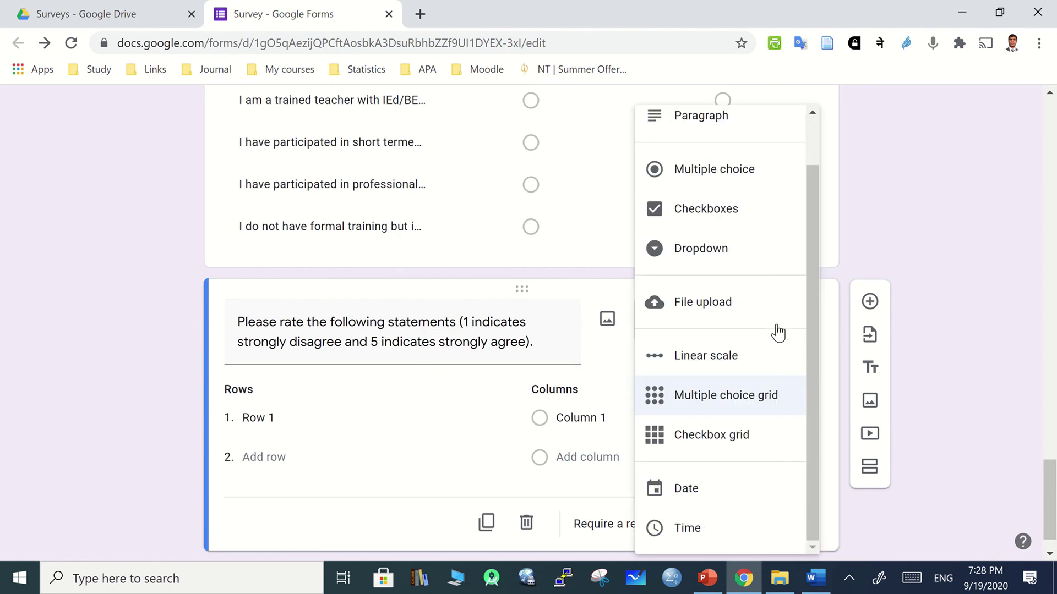
left_click(712, 363)
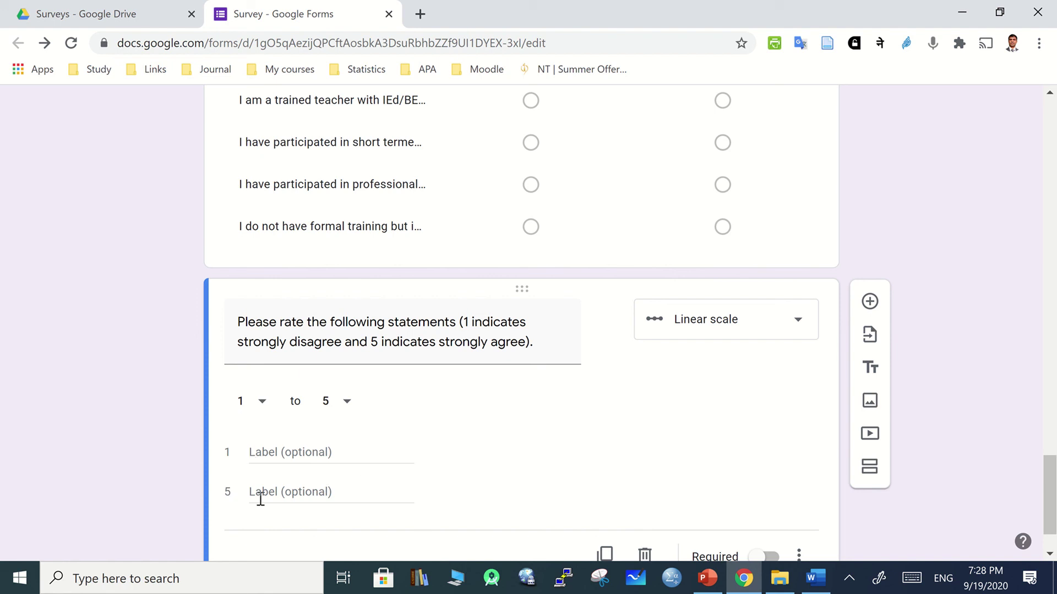
Copy the four statements to be rated, above "The End" in Sample Survey.docx in Word, and return to Google Forms.
left_click(814, 578)
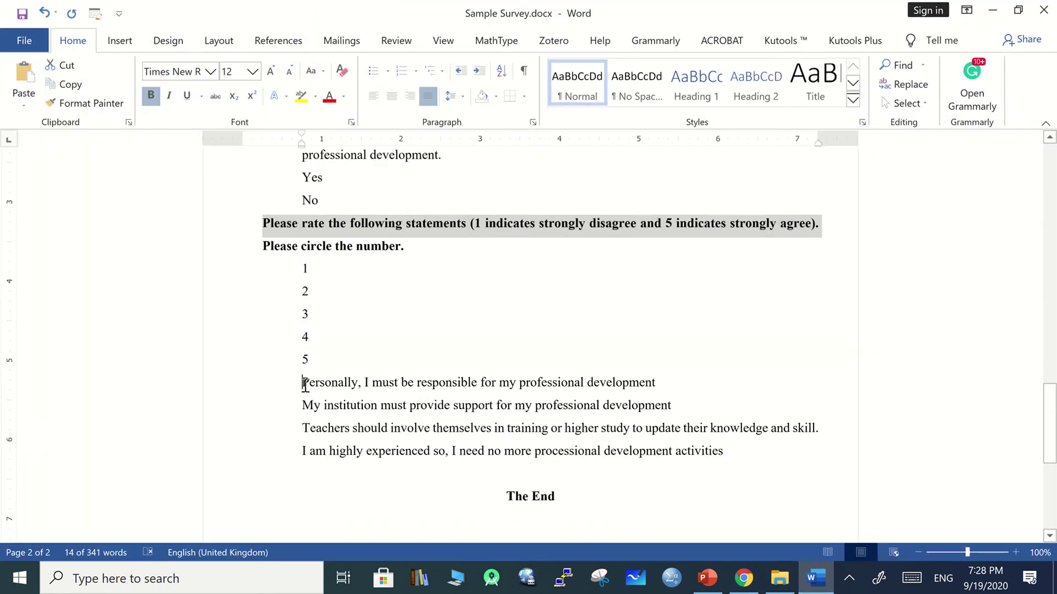
left_click_drag(304, 383, 732, 451)
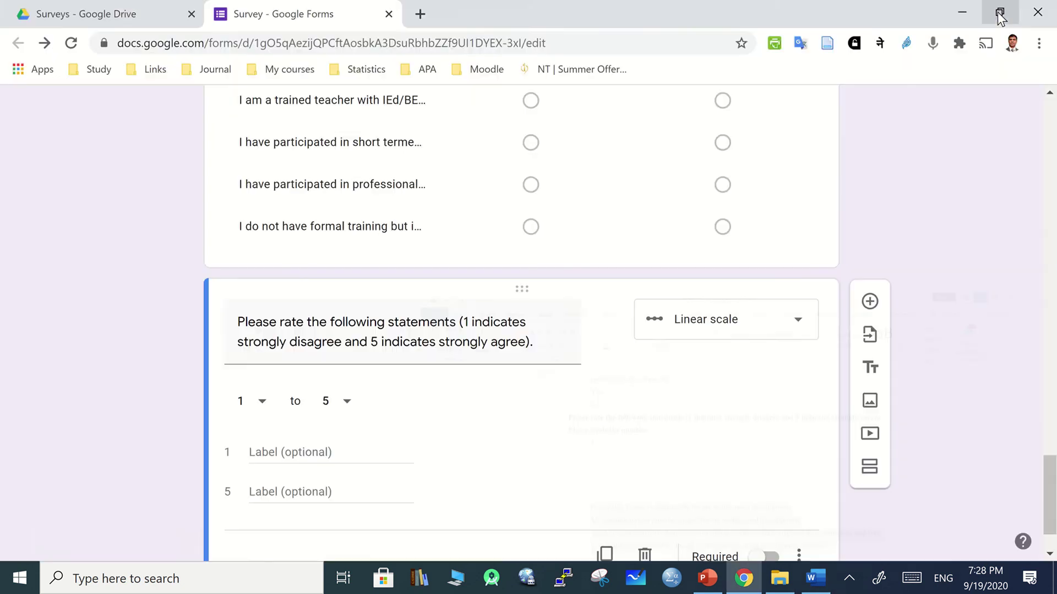
left_click(994, 10)
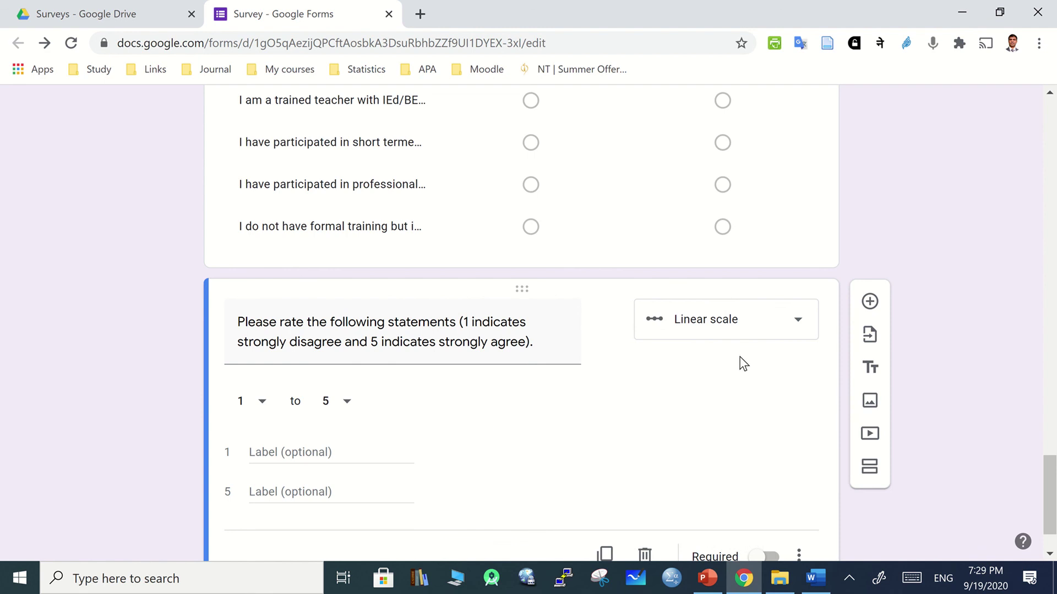
Change the rating question's type to Multiple choice grid, and replace Row 1 with the four copied statements.
left_click(772, 344)
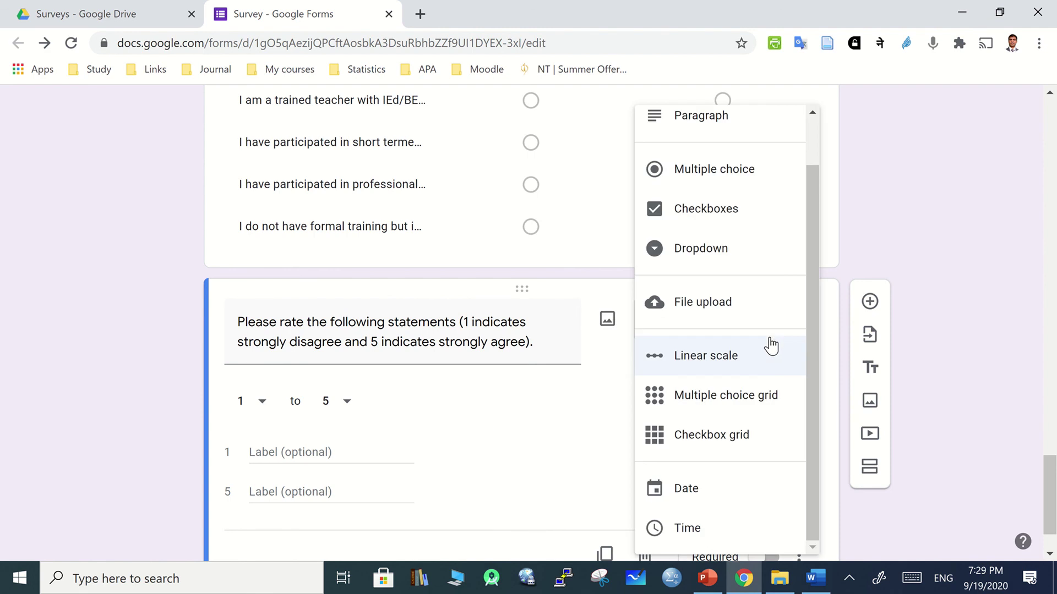
left_click(709, 399)
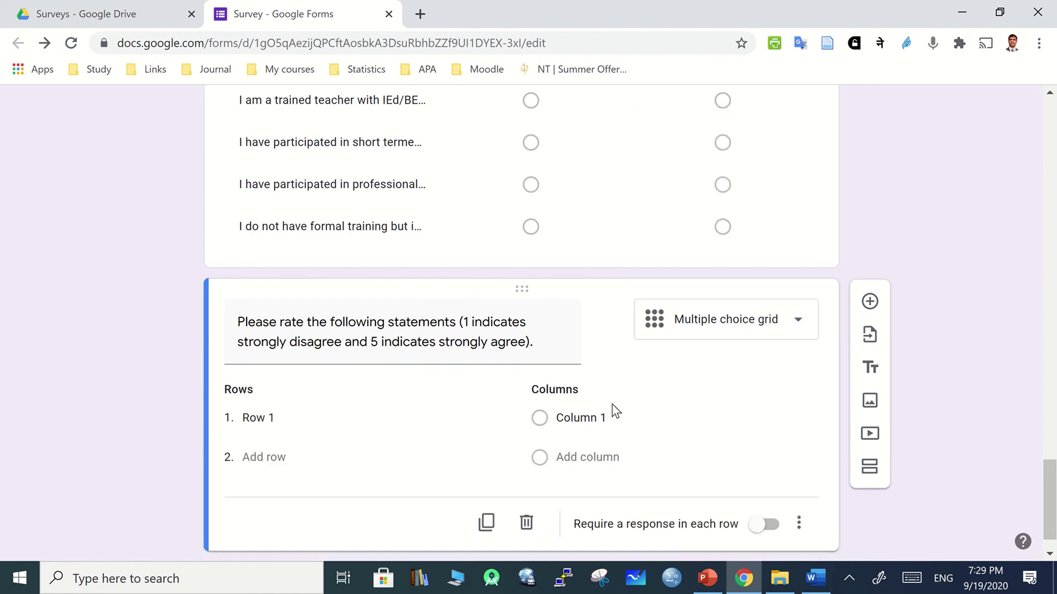
left_click(265, 414)
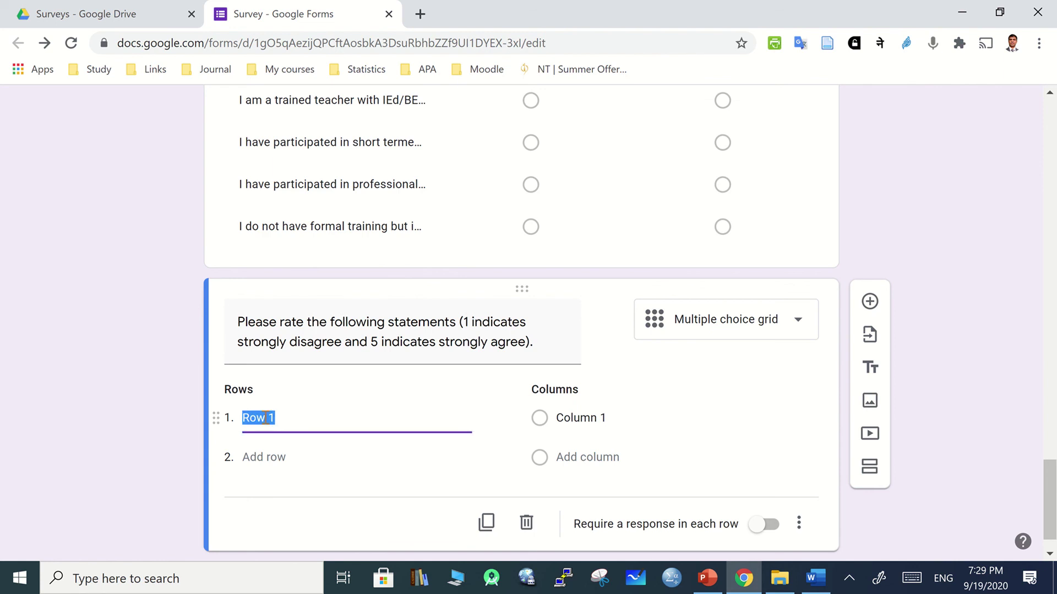
key("ctrl+v")
scroll(663, 487, "down", 2)
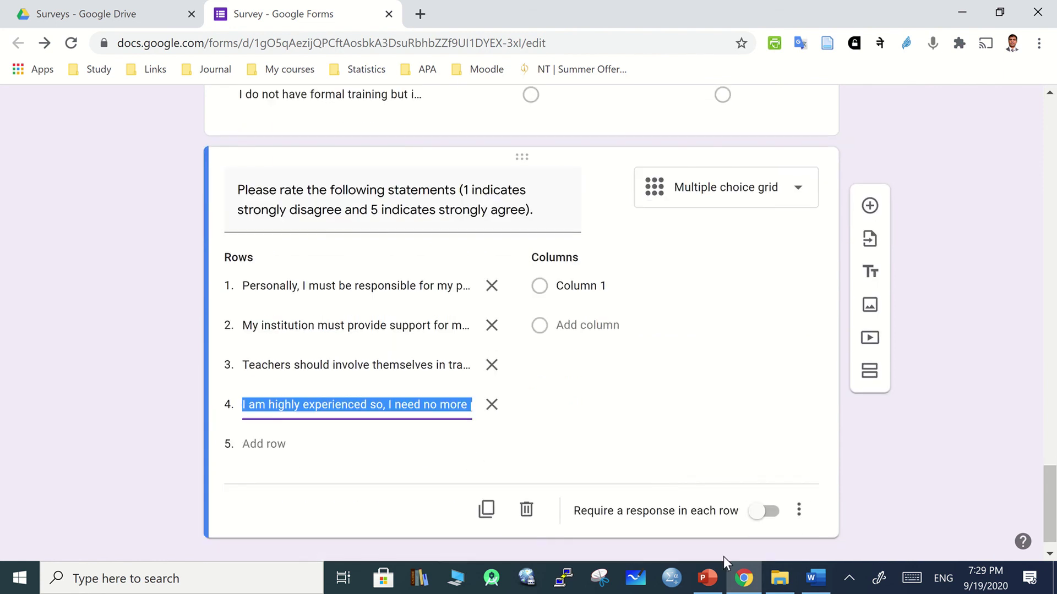
Replace Column 1 of the rating grid with the numbers 1 to 5 from Sample Survey.docx in Word, and require a response in each row.
left_click(815, 578)
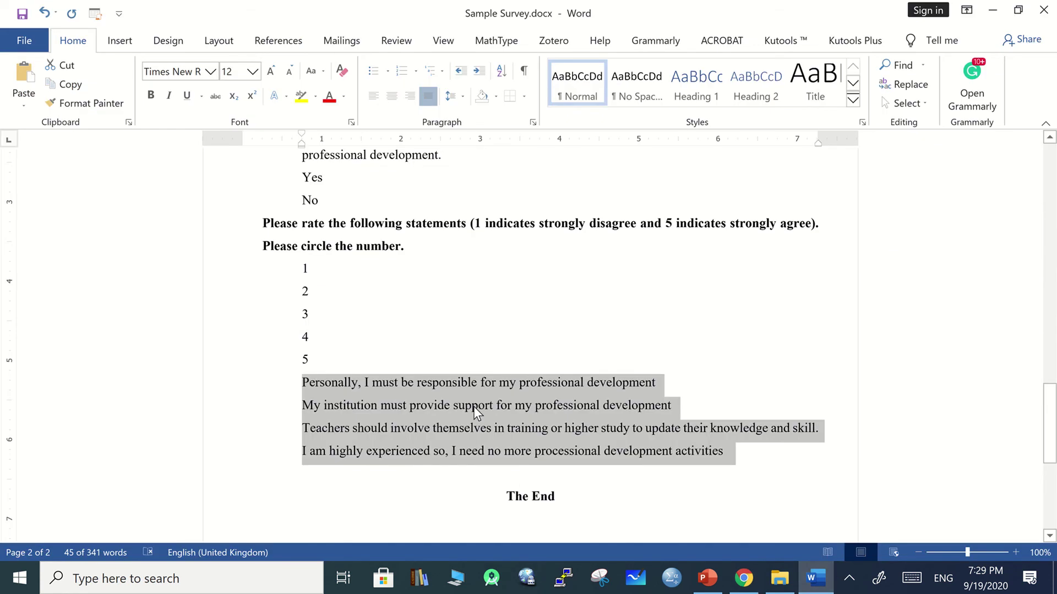
left_click(322, 313)
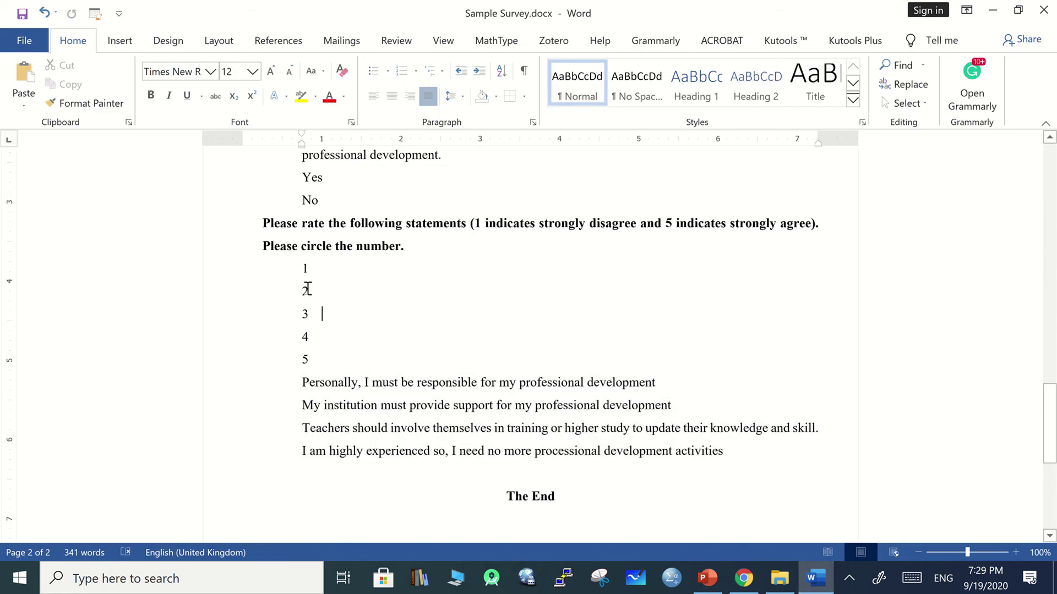
left_click_drag(301, 268, 325, 364)
key("ctrl+c")
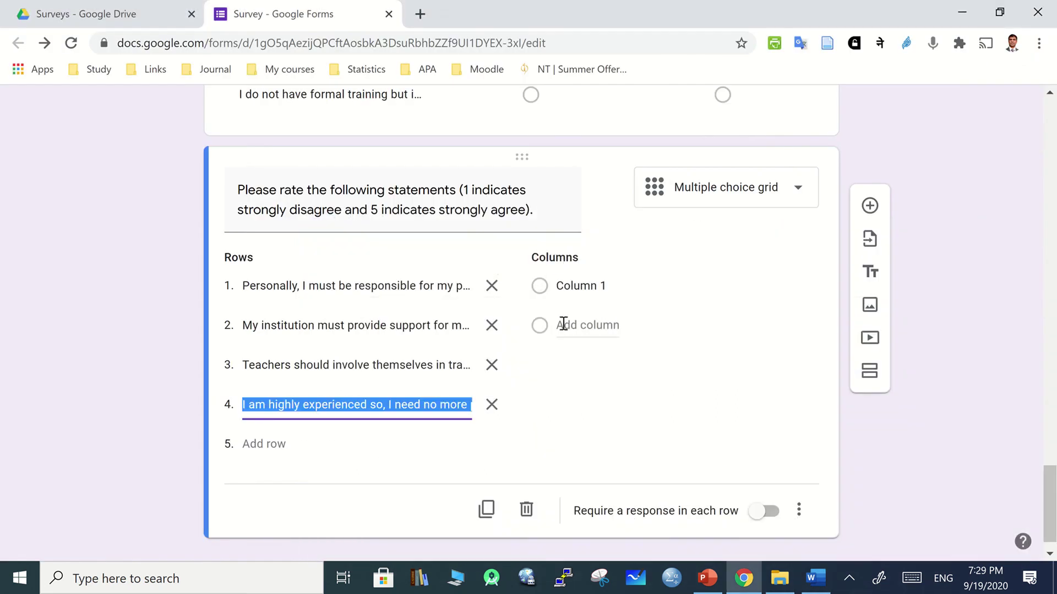
left_click(569, 282)
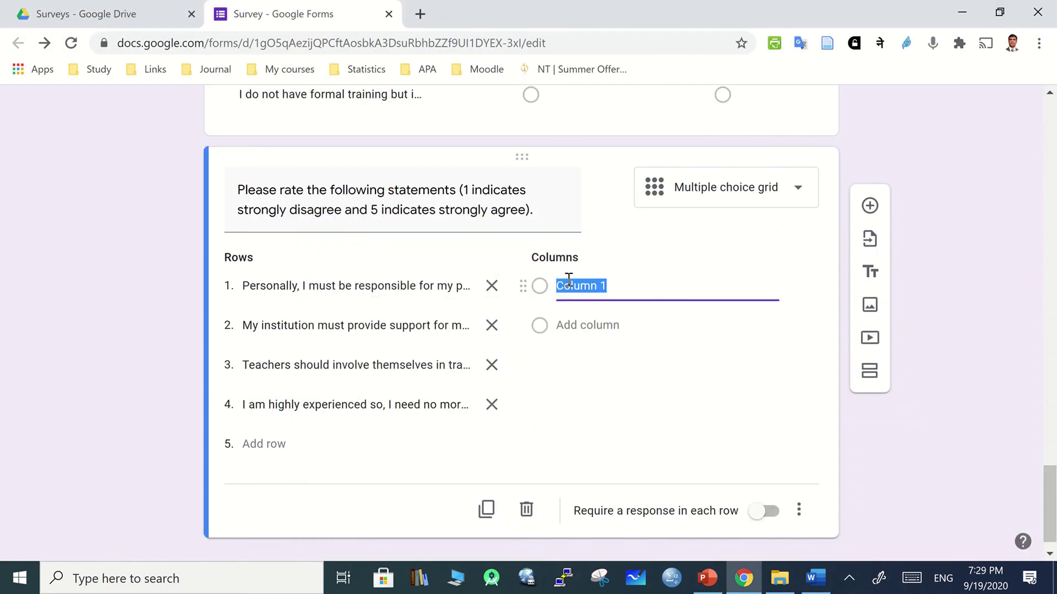
key("ctrl+v")
scroll(899, 381, "down", 1)
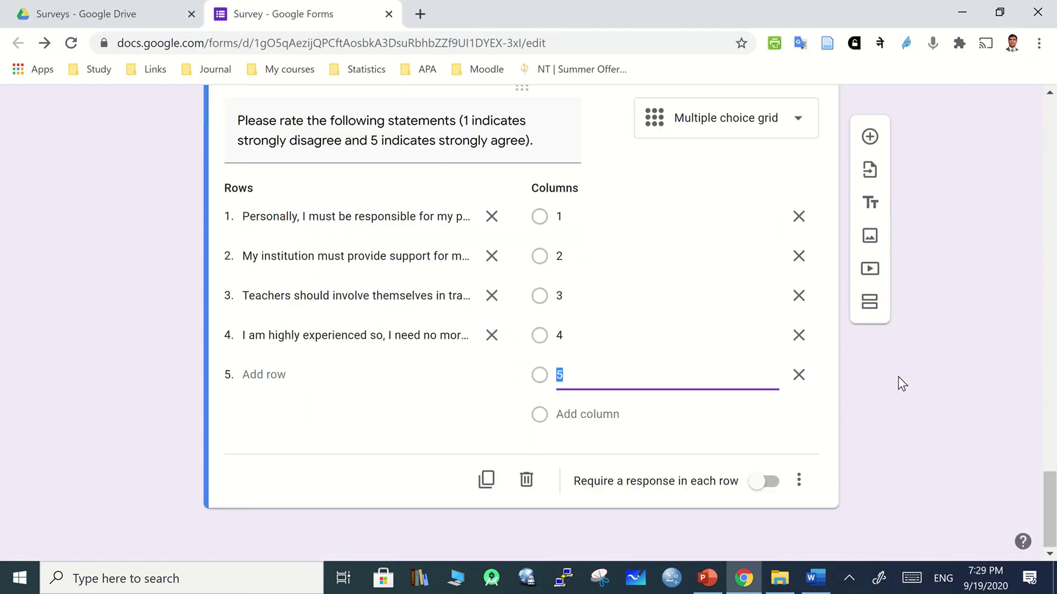
left_click(774, 487)
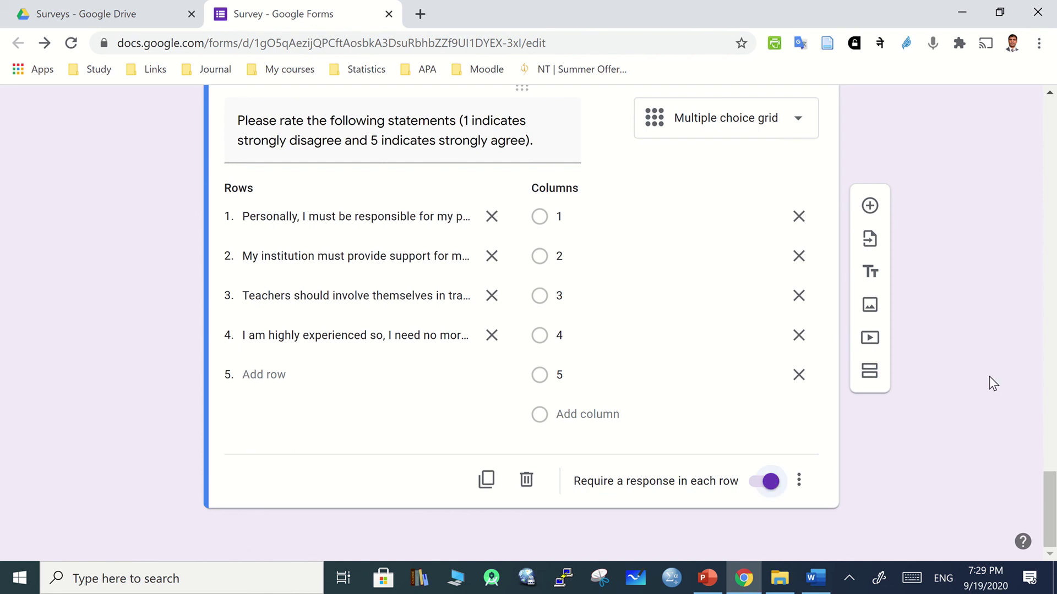
scroll(992, 381, "up", 3)
scroll(993, 381, "down", 2)
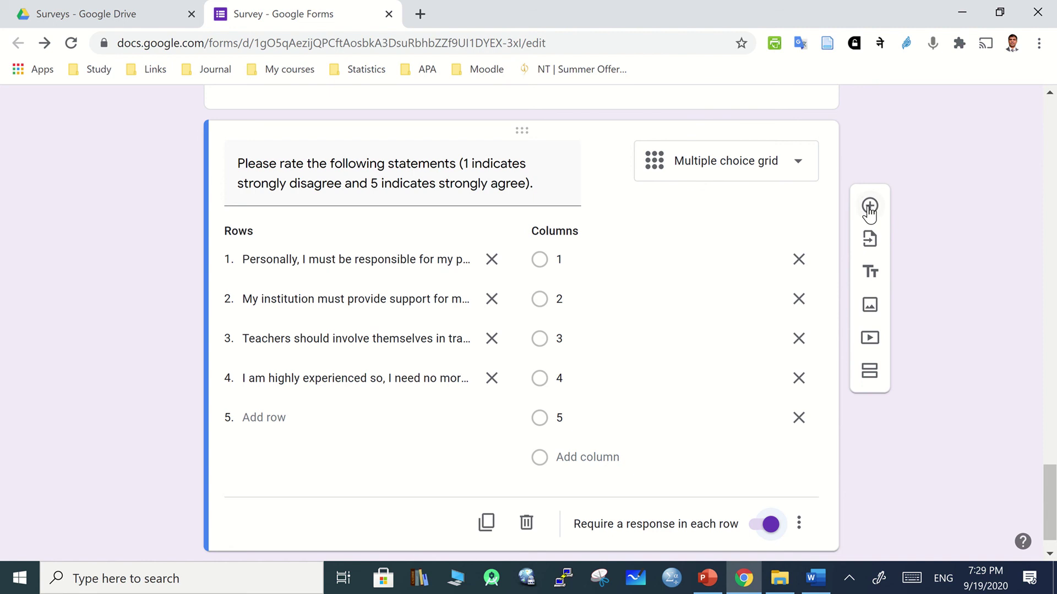
left_click(869, 208)
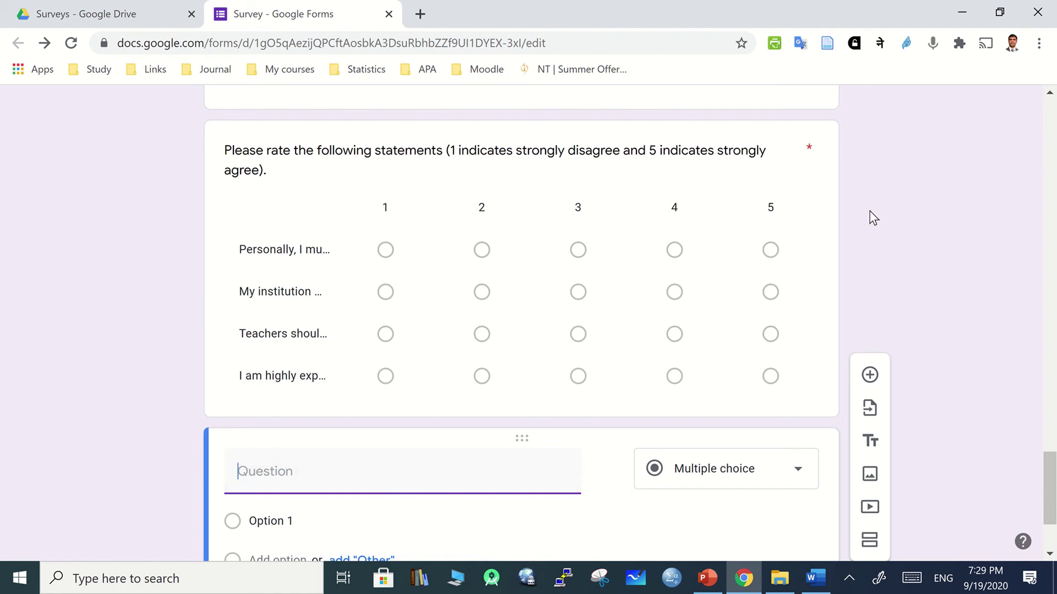
scroll(870, 211, "down", 1)
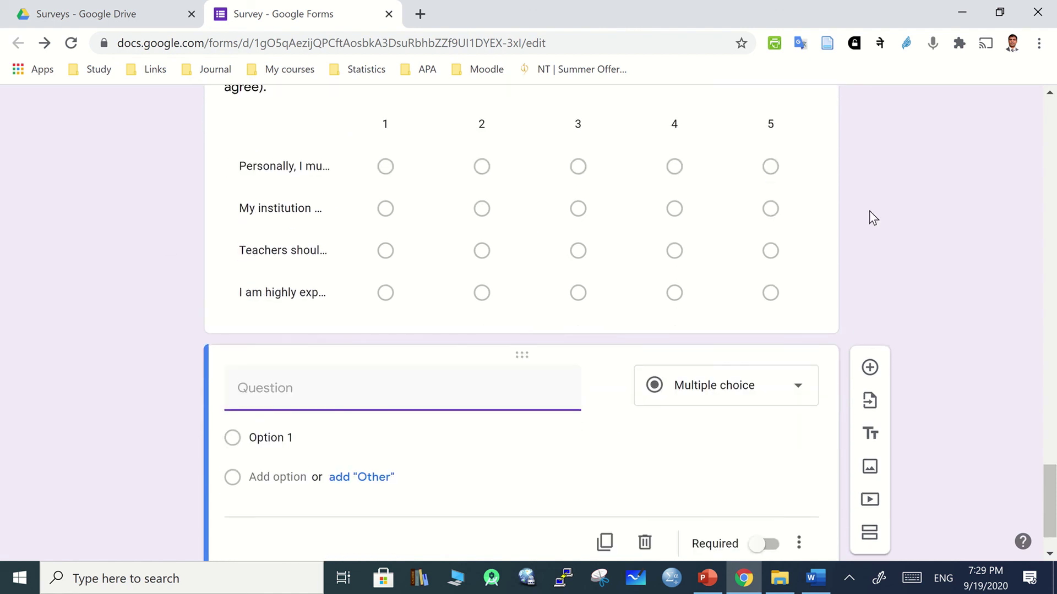
left_click(814, 578)
scroll(595, 415, "down", 5)
scroll(594, 415, "up", 4)
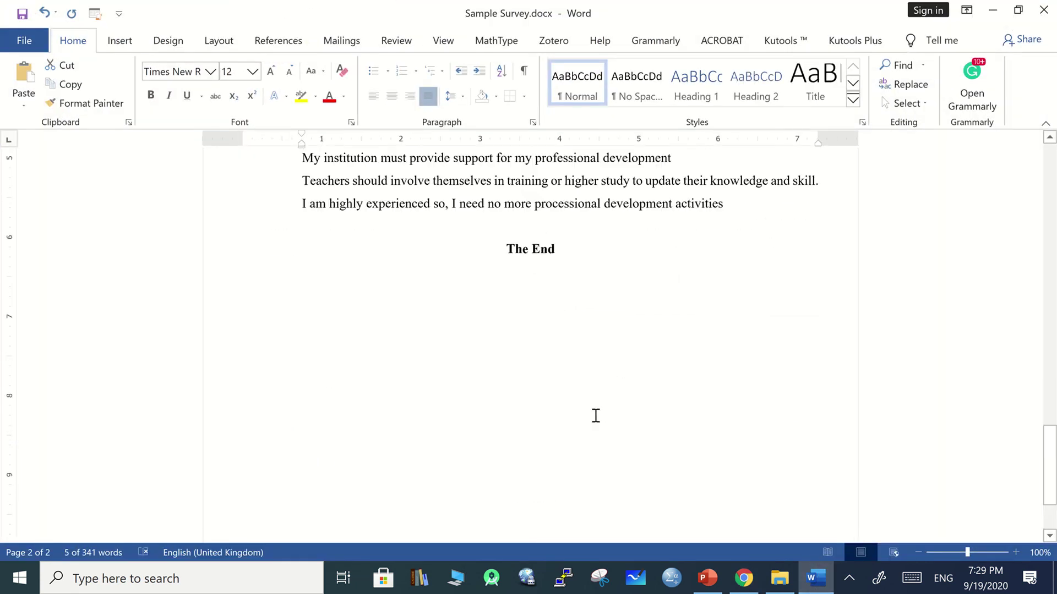
scroll(557, 512, "up", 3)
scroll(564, 463, "down", 7)
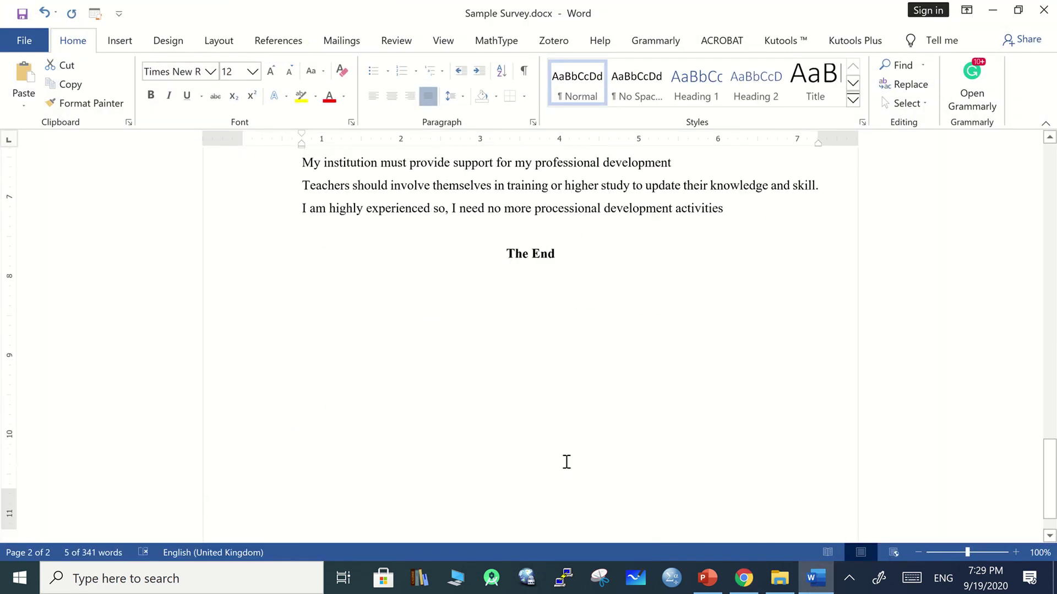
scroll(566, 462, "up", 15)
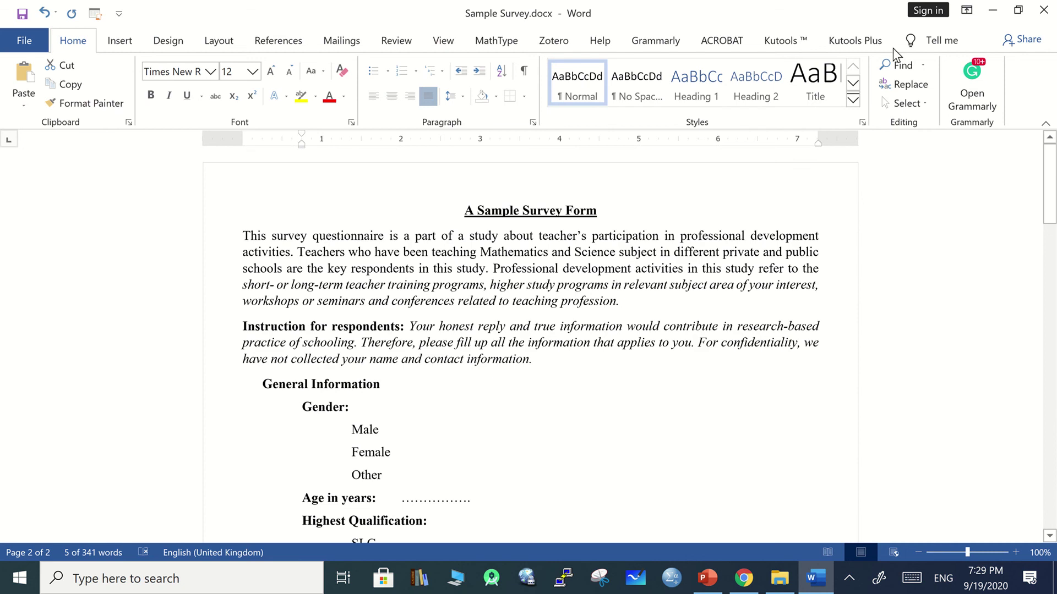
left_click(992, 10)
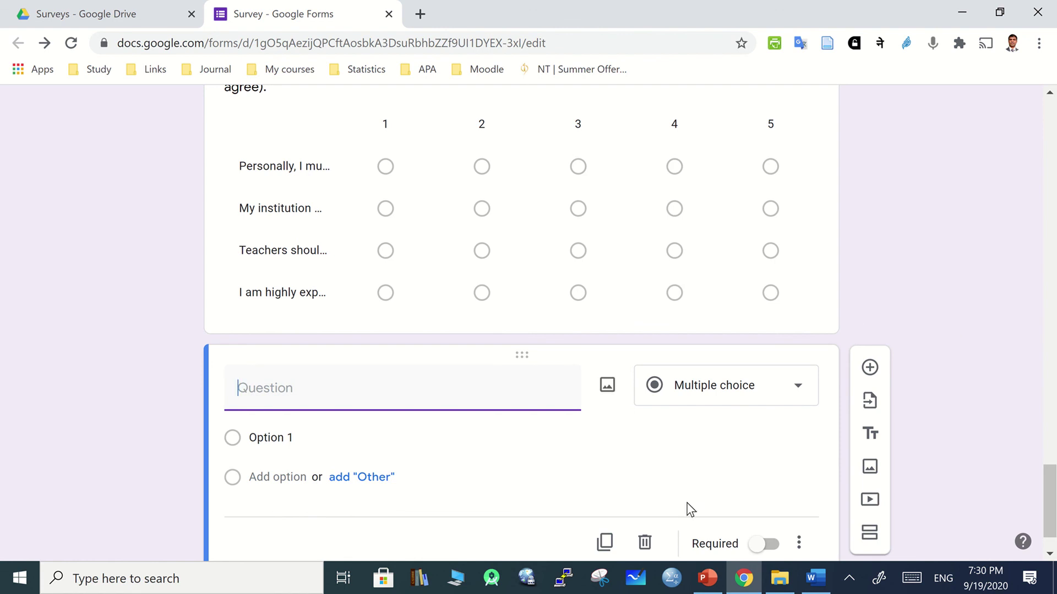
left_click(644, 549)
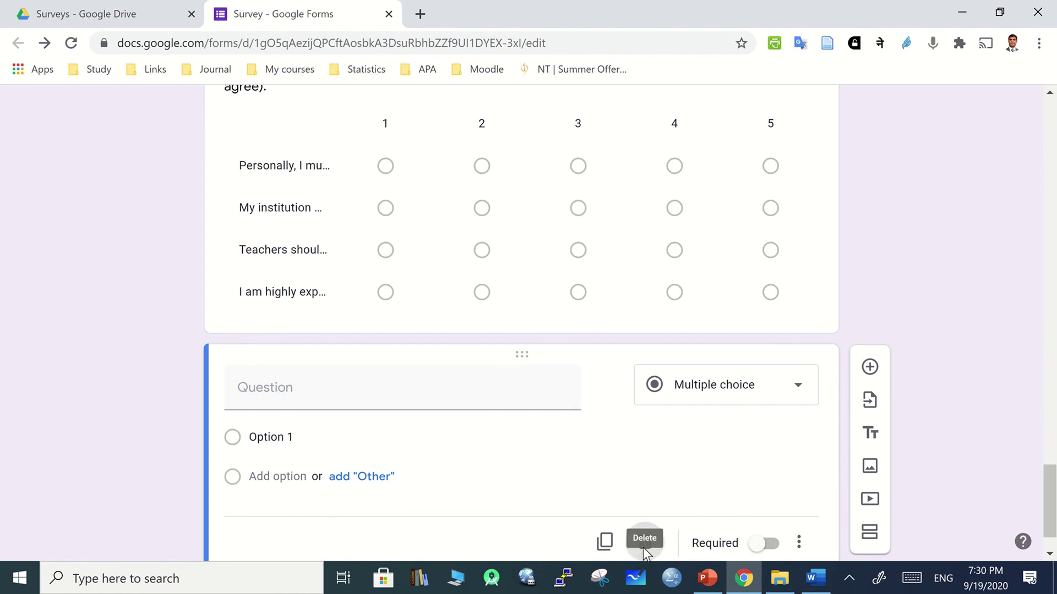
Review the whole form in the editor, from the title and description through the questions to the rating grid.
scroll(942, 262, "up", 5)
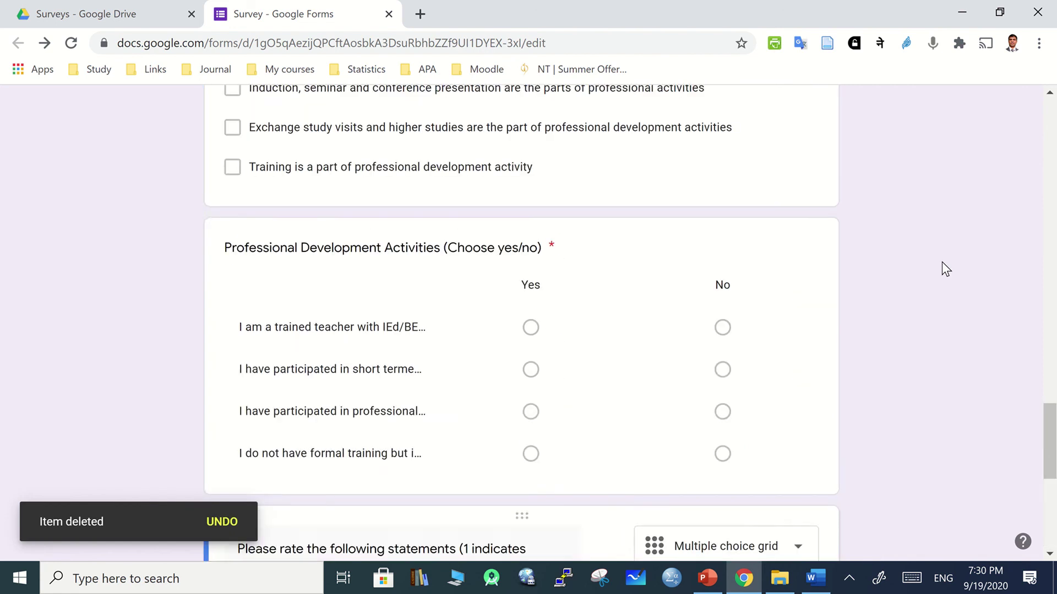
scroll(943, 262, "up", 7)
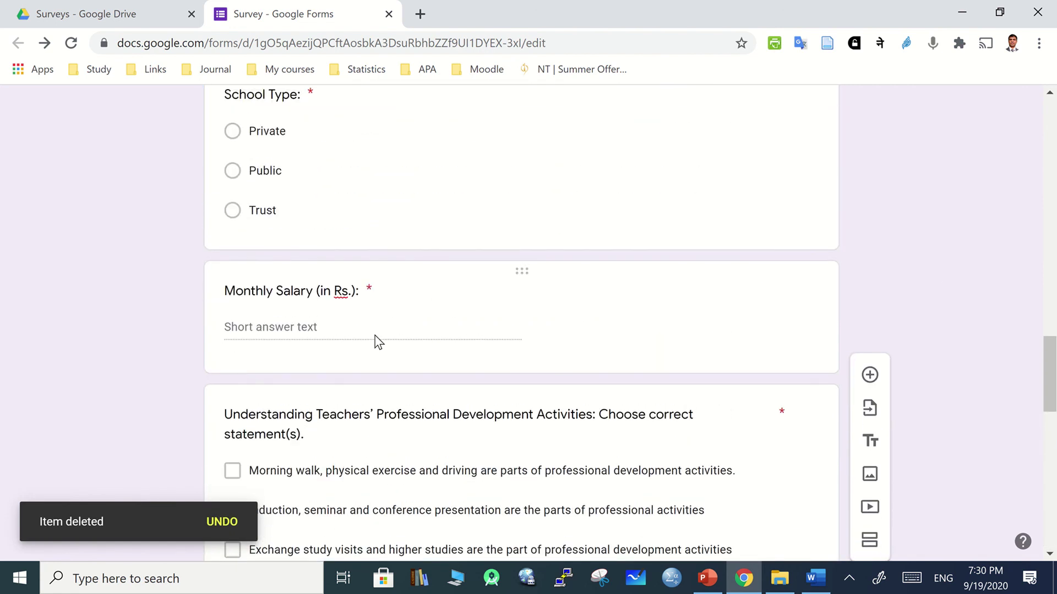
scroll(453, 328, "up", 12)
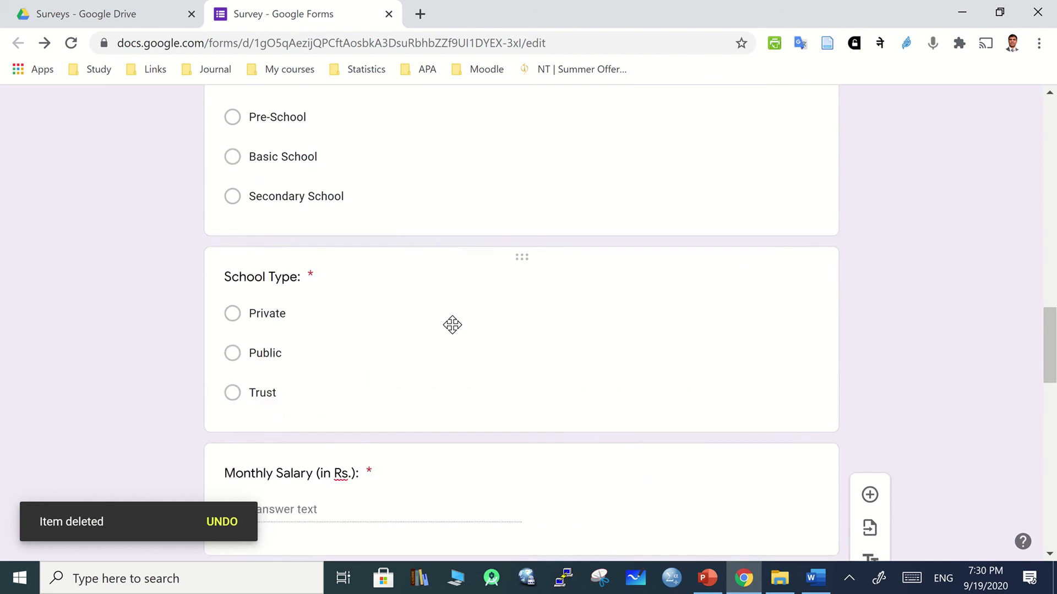
scroll(453, 326, "down", 3)
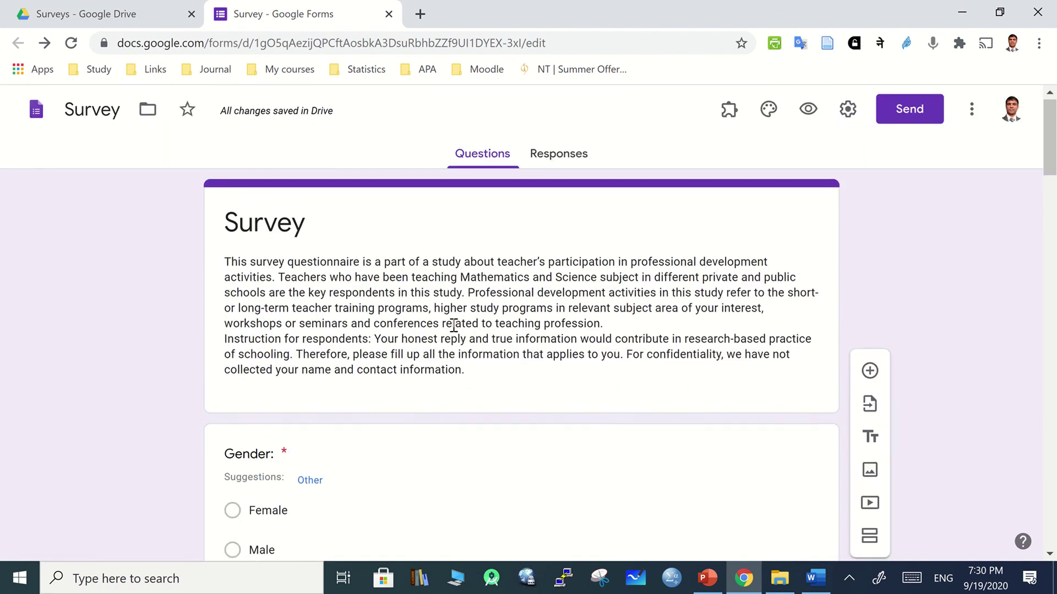
scroll(453, 326, "down", 2)
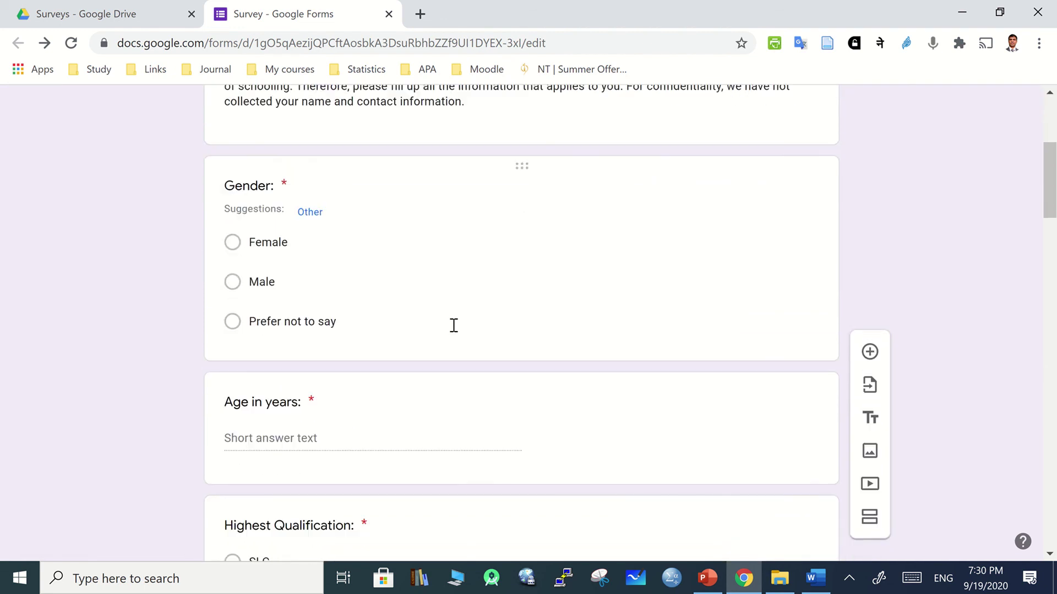
scroll(453, 323, "down", 1)
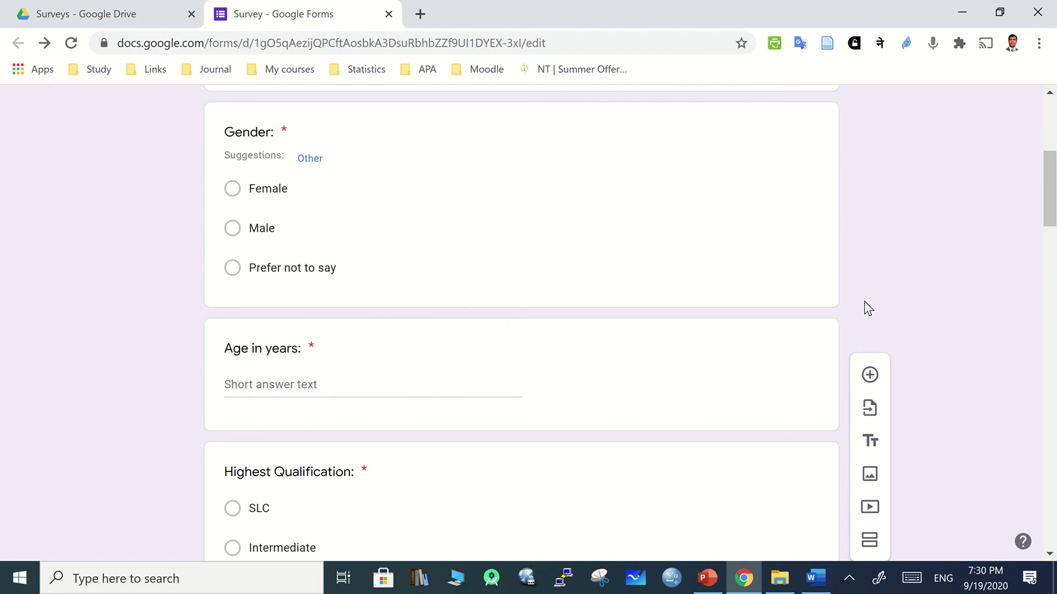
scroll(864, 305, "down", 10)
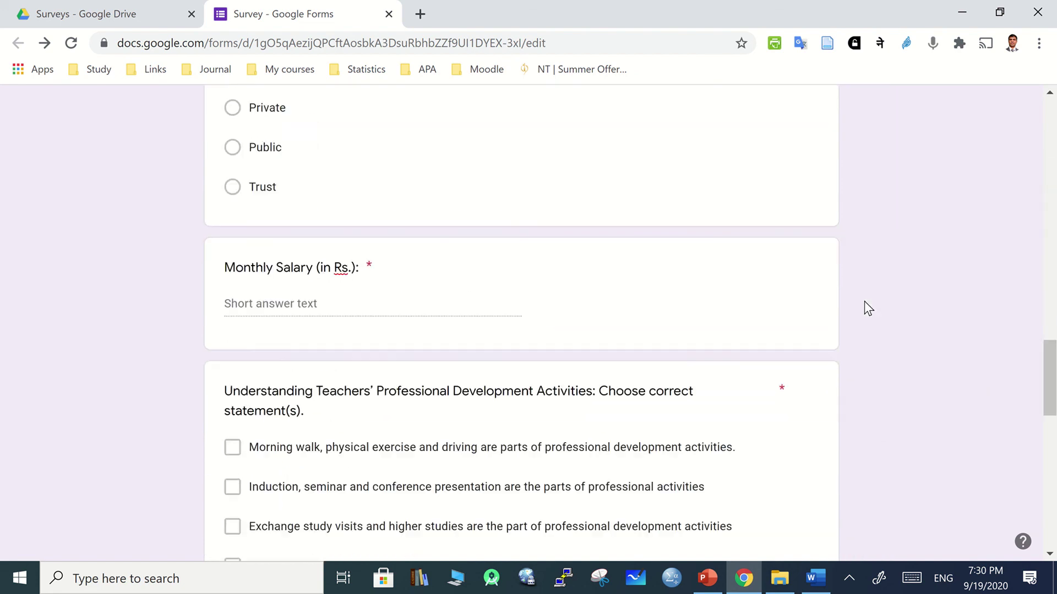
scroll(864, 302, "down", 10)
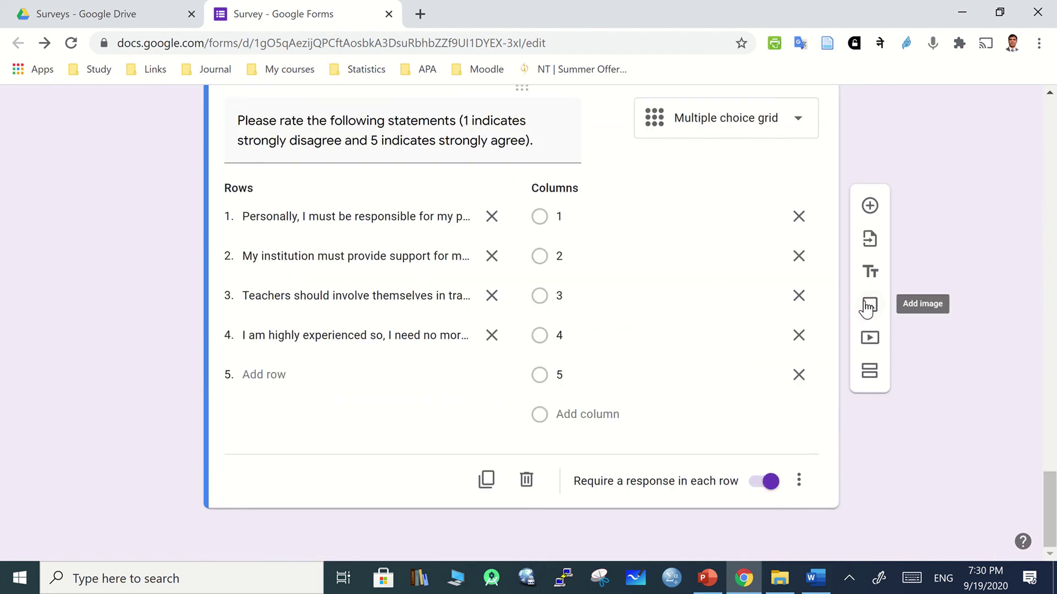
scroll(924, 135, "up", 15)
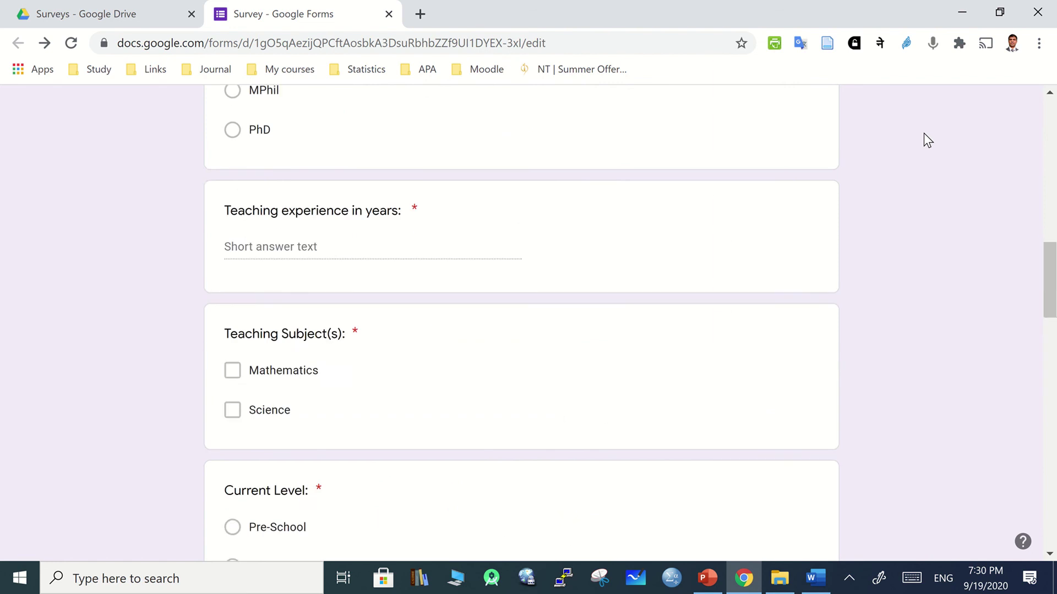
scroll(924, 134, "up", 15)
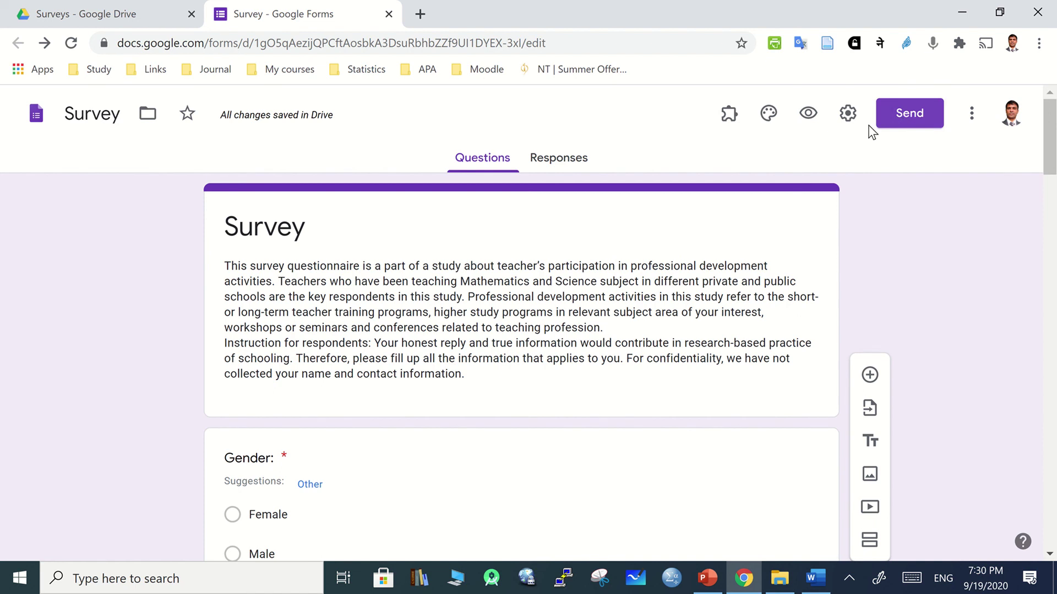
Preview the survey as a respondent and look through every question from the description down to the Submit button.
left_click(807, 117)
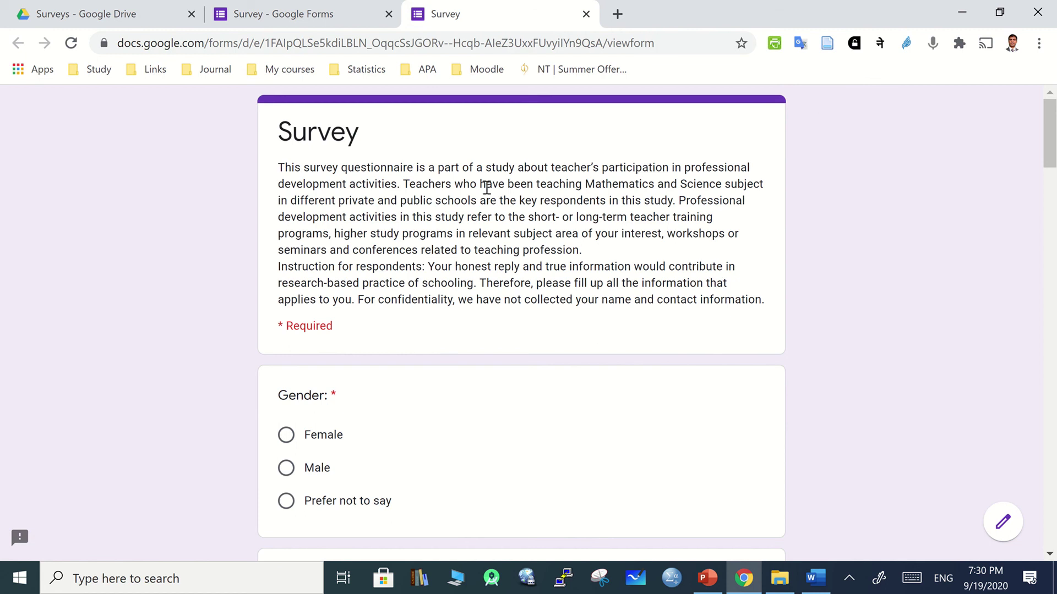
scroll(458, 417, "down", 3)
scroll(460, 417, "down", 6)
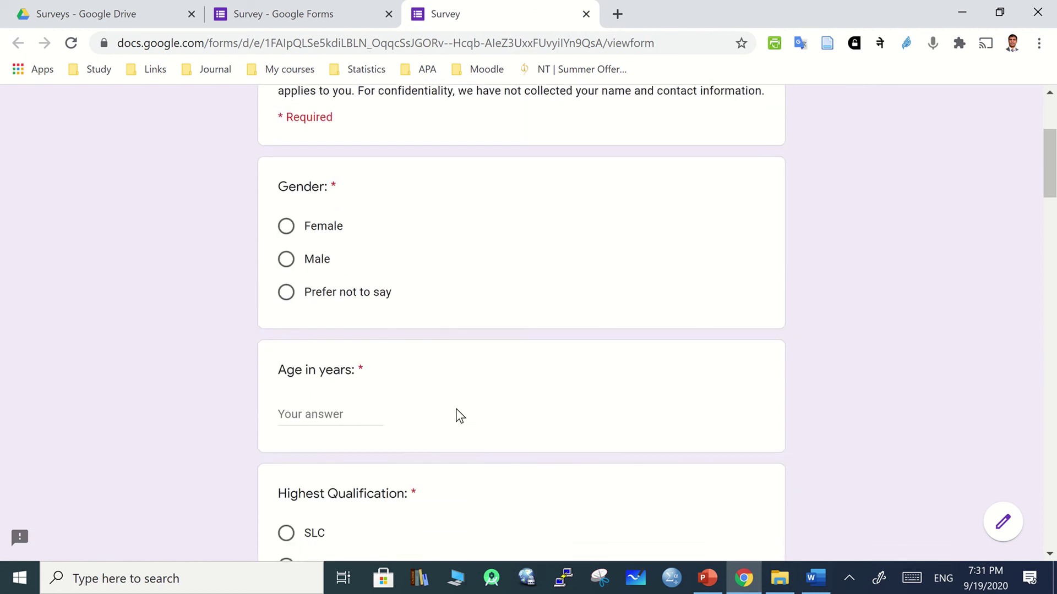
scroll(460, 416, "down", 8)
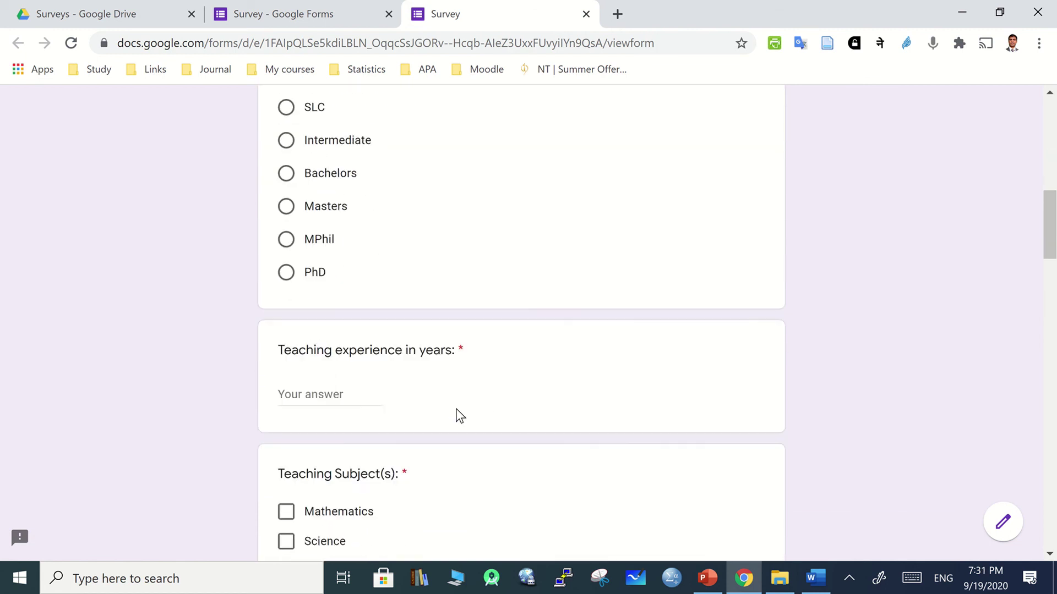
scroll(460, 416, "down", 8)
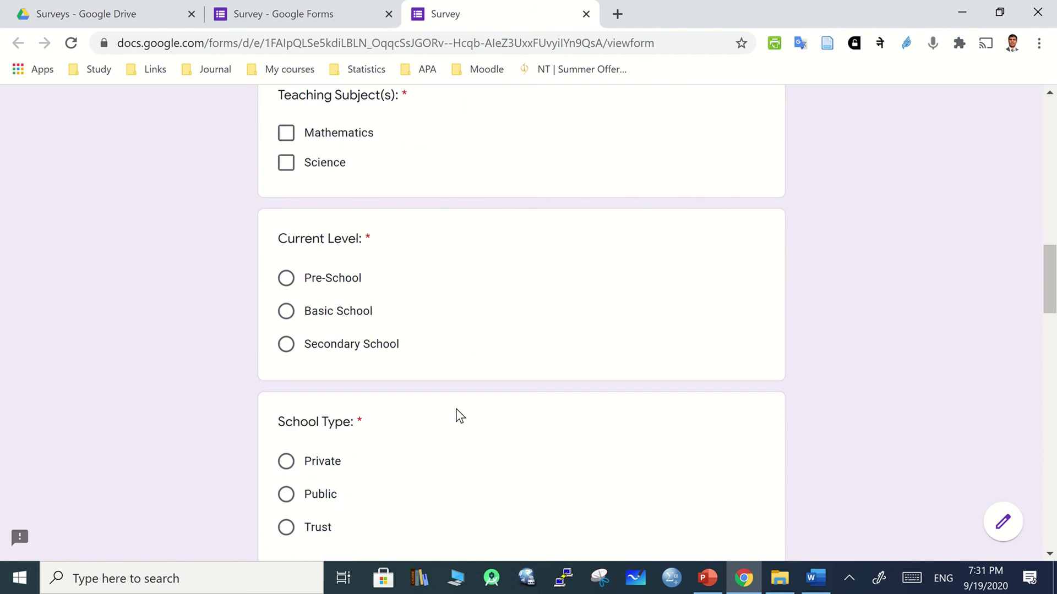
scroll(458, 417, "down", 7)
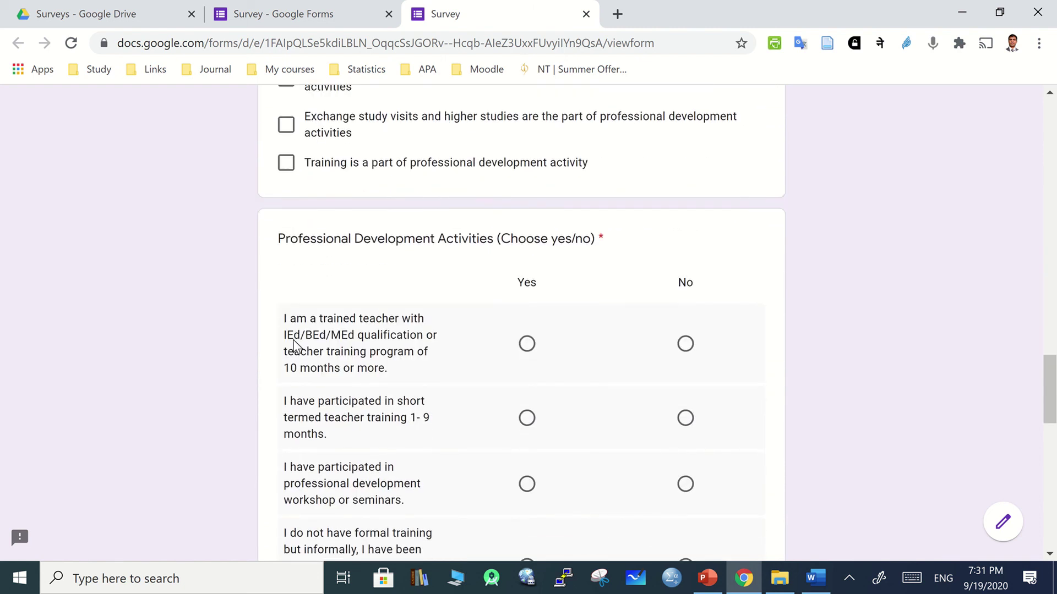
scroll(369, 385, "down", 2)
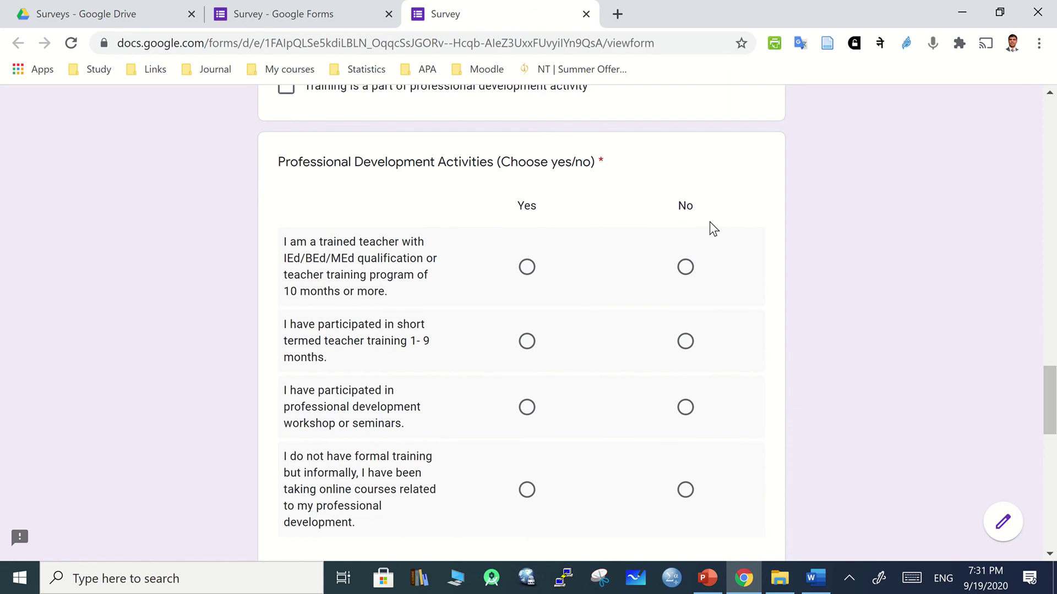
scroll(665, 424, "down", 5)
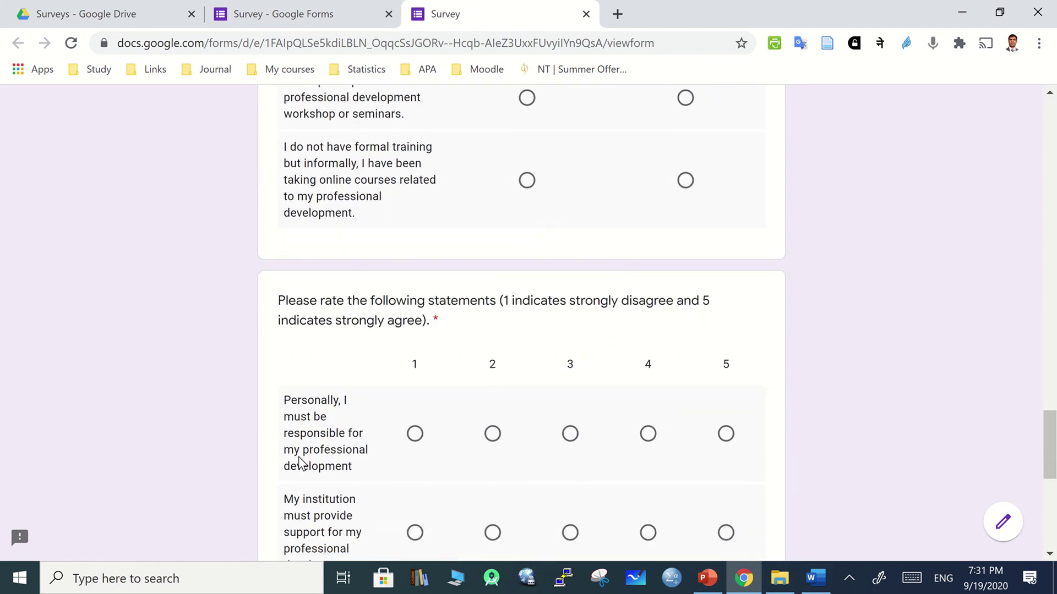
scroll(318, 513, "down", 3)
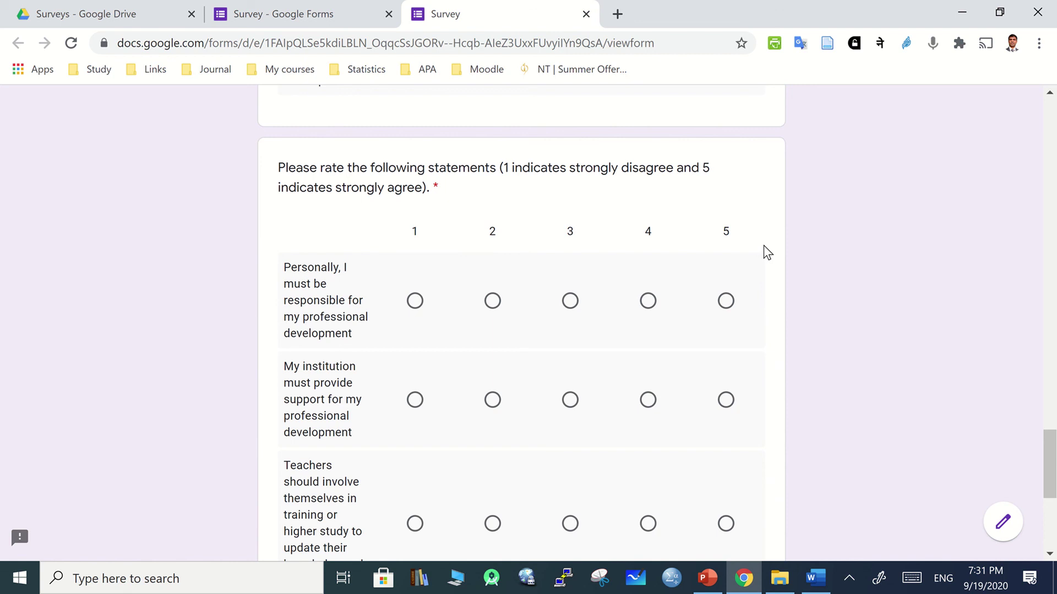
scroll(526, 396, "down", 6)
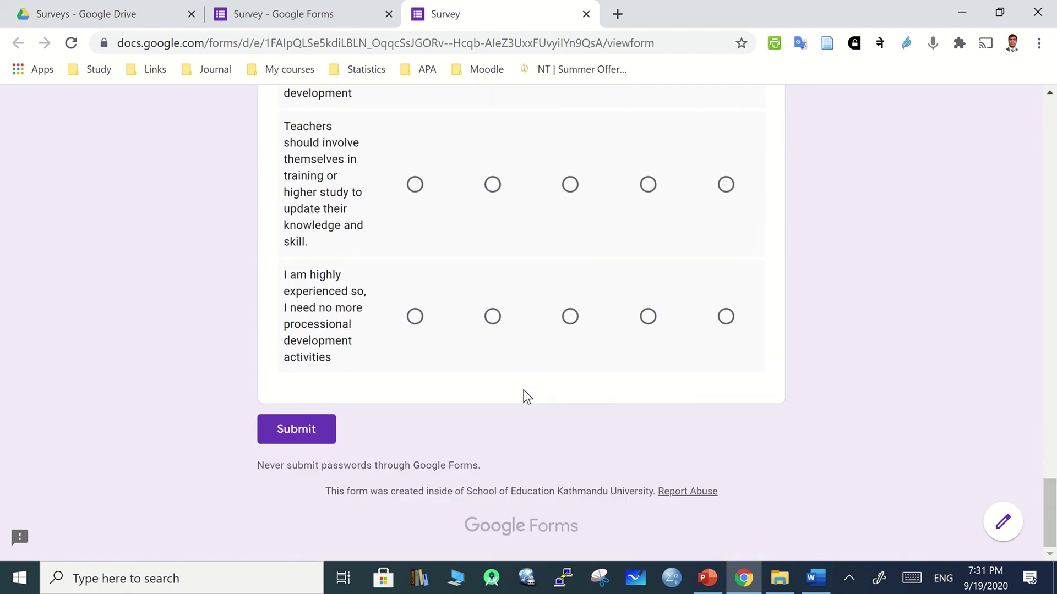
scroll(524, 395, "up", 1)
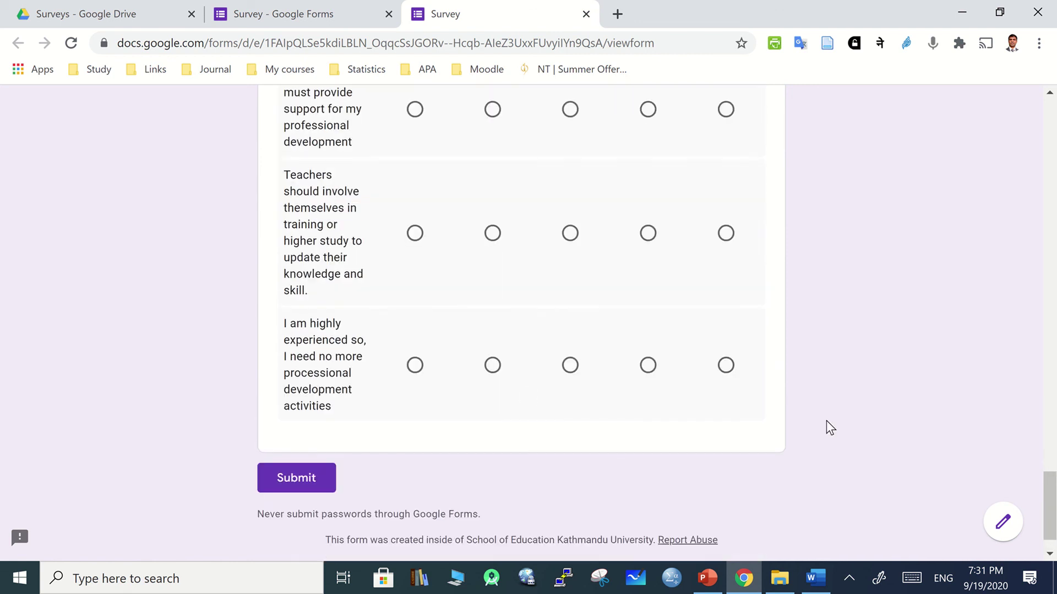
scroll(564, 276, "up", 20)
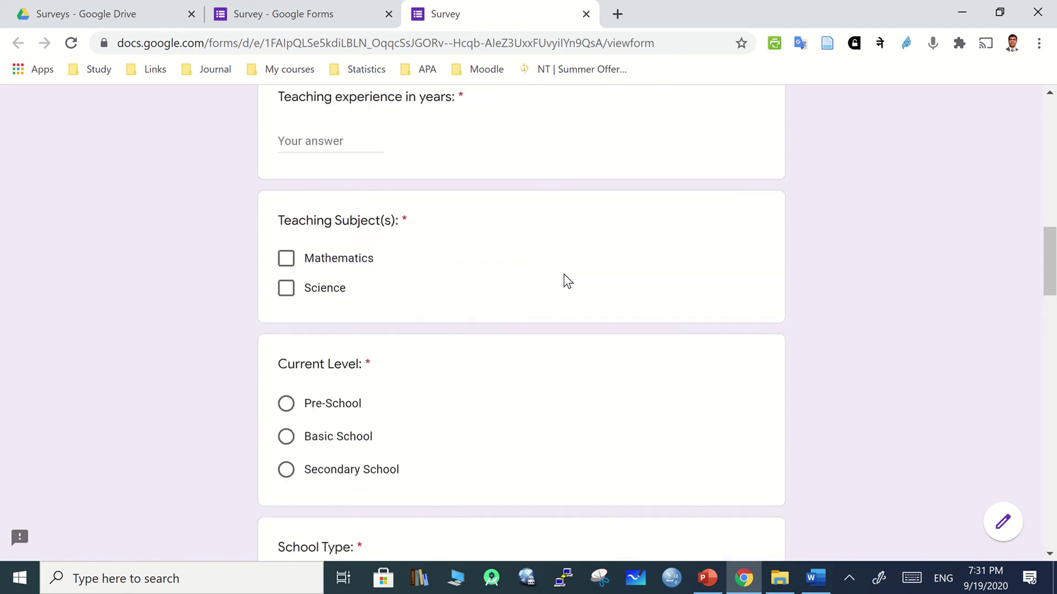
scroll(567, 280, "up", 16)
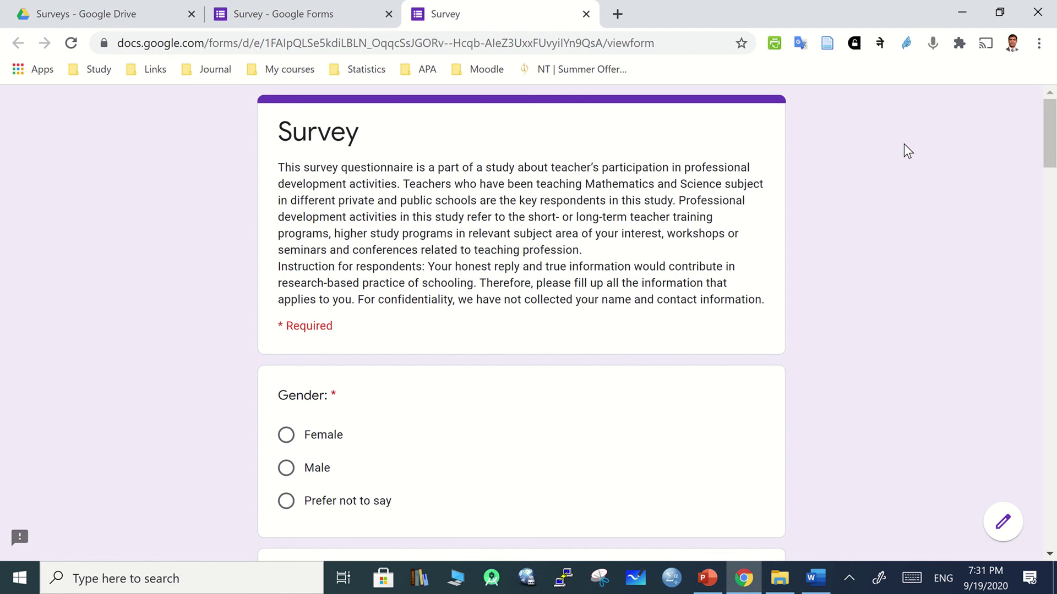
mouse_move(861, 7)
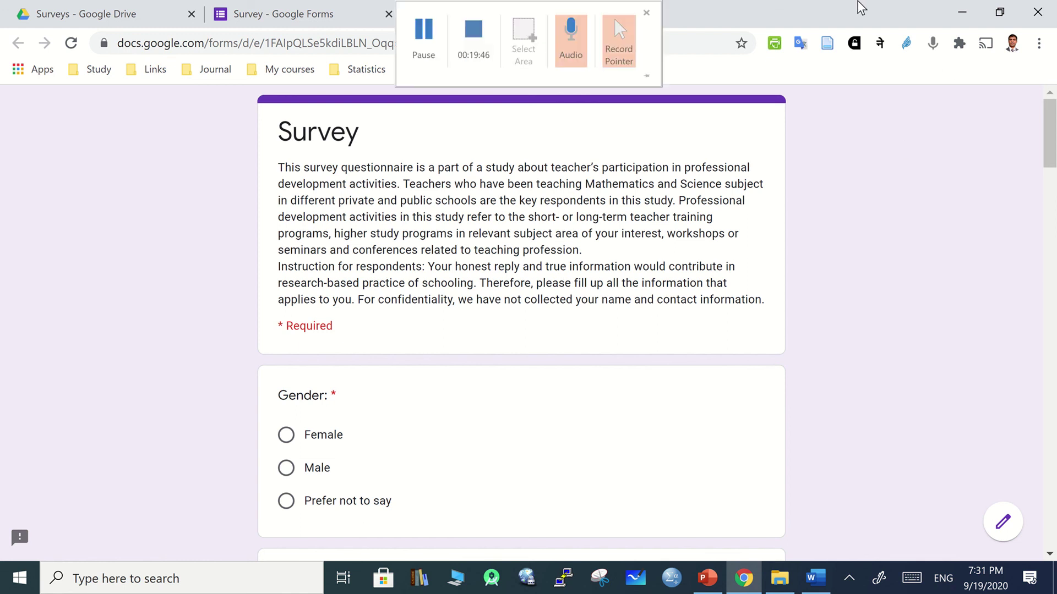